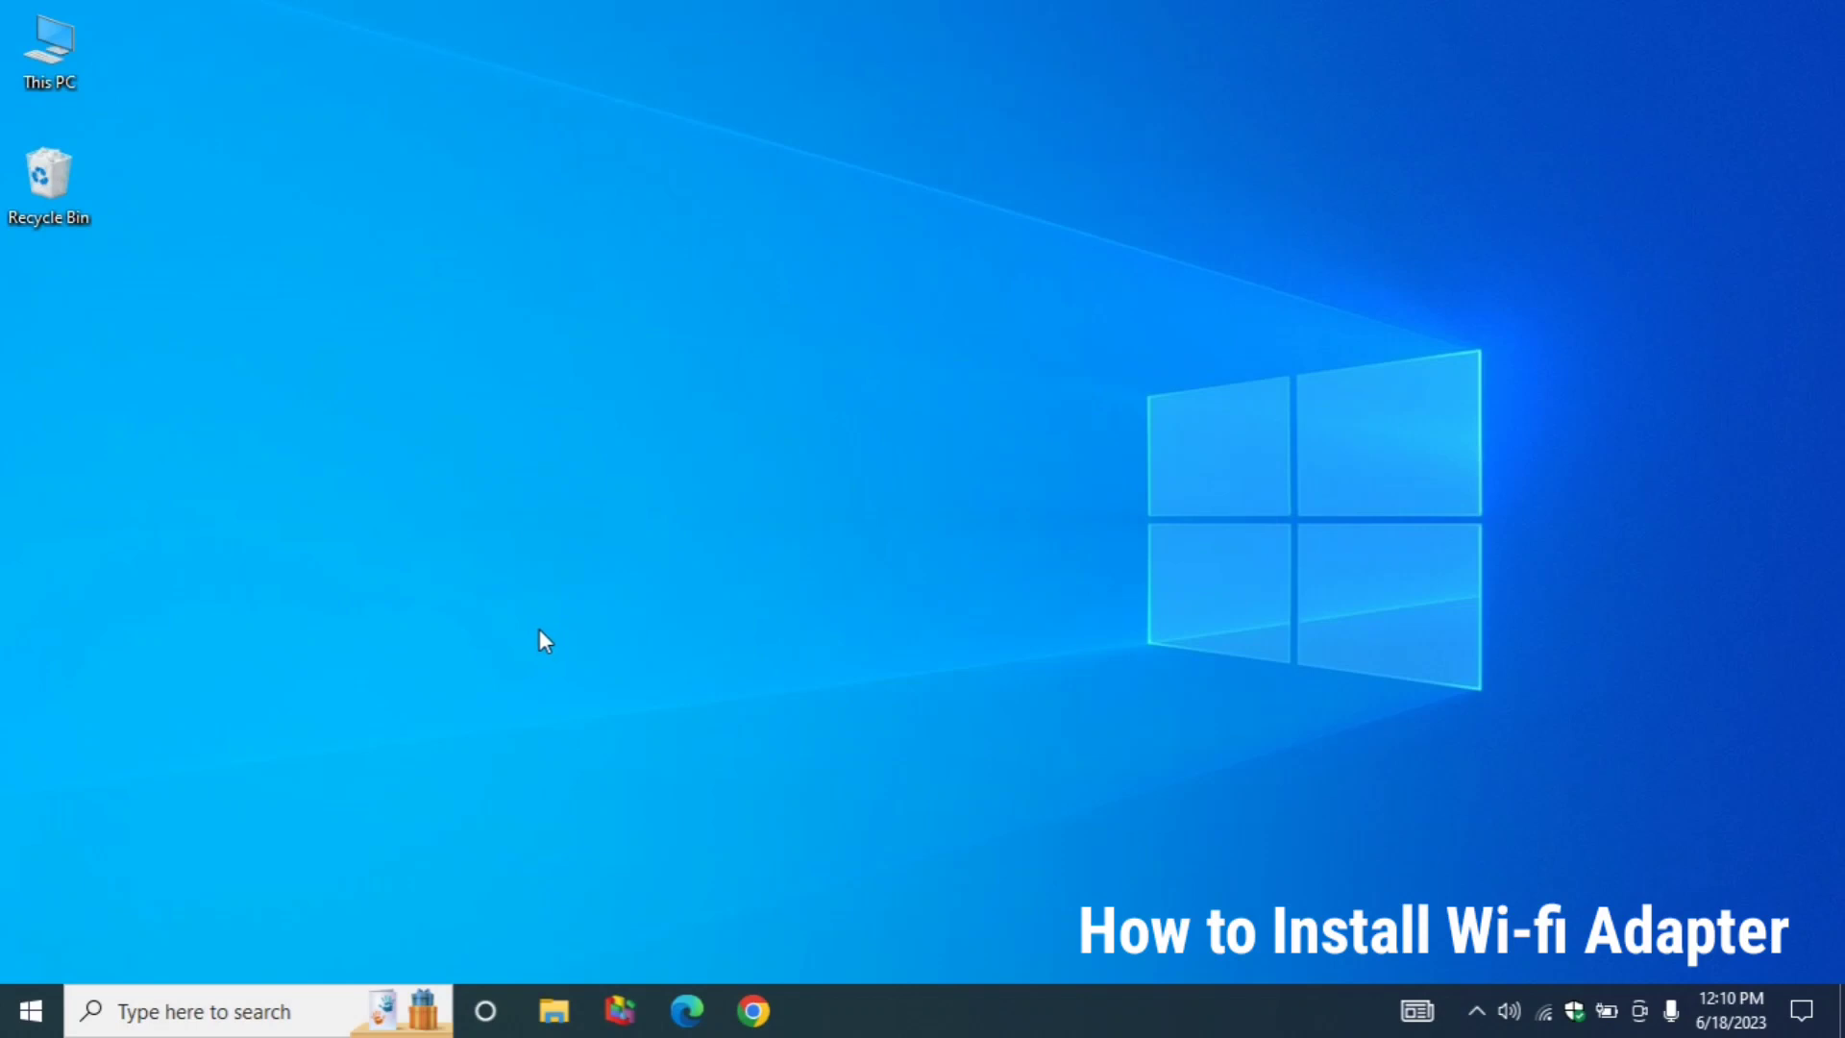
# Open Device Manager and maximize its window
pyautogui.rightClick(35, 1019)
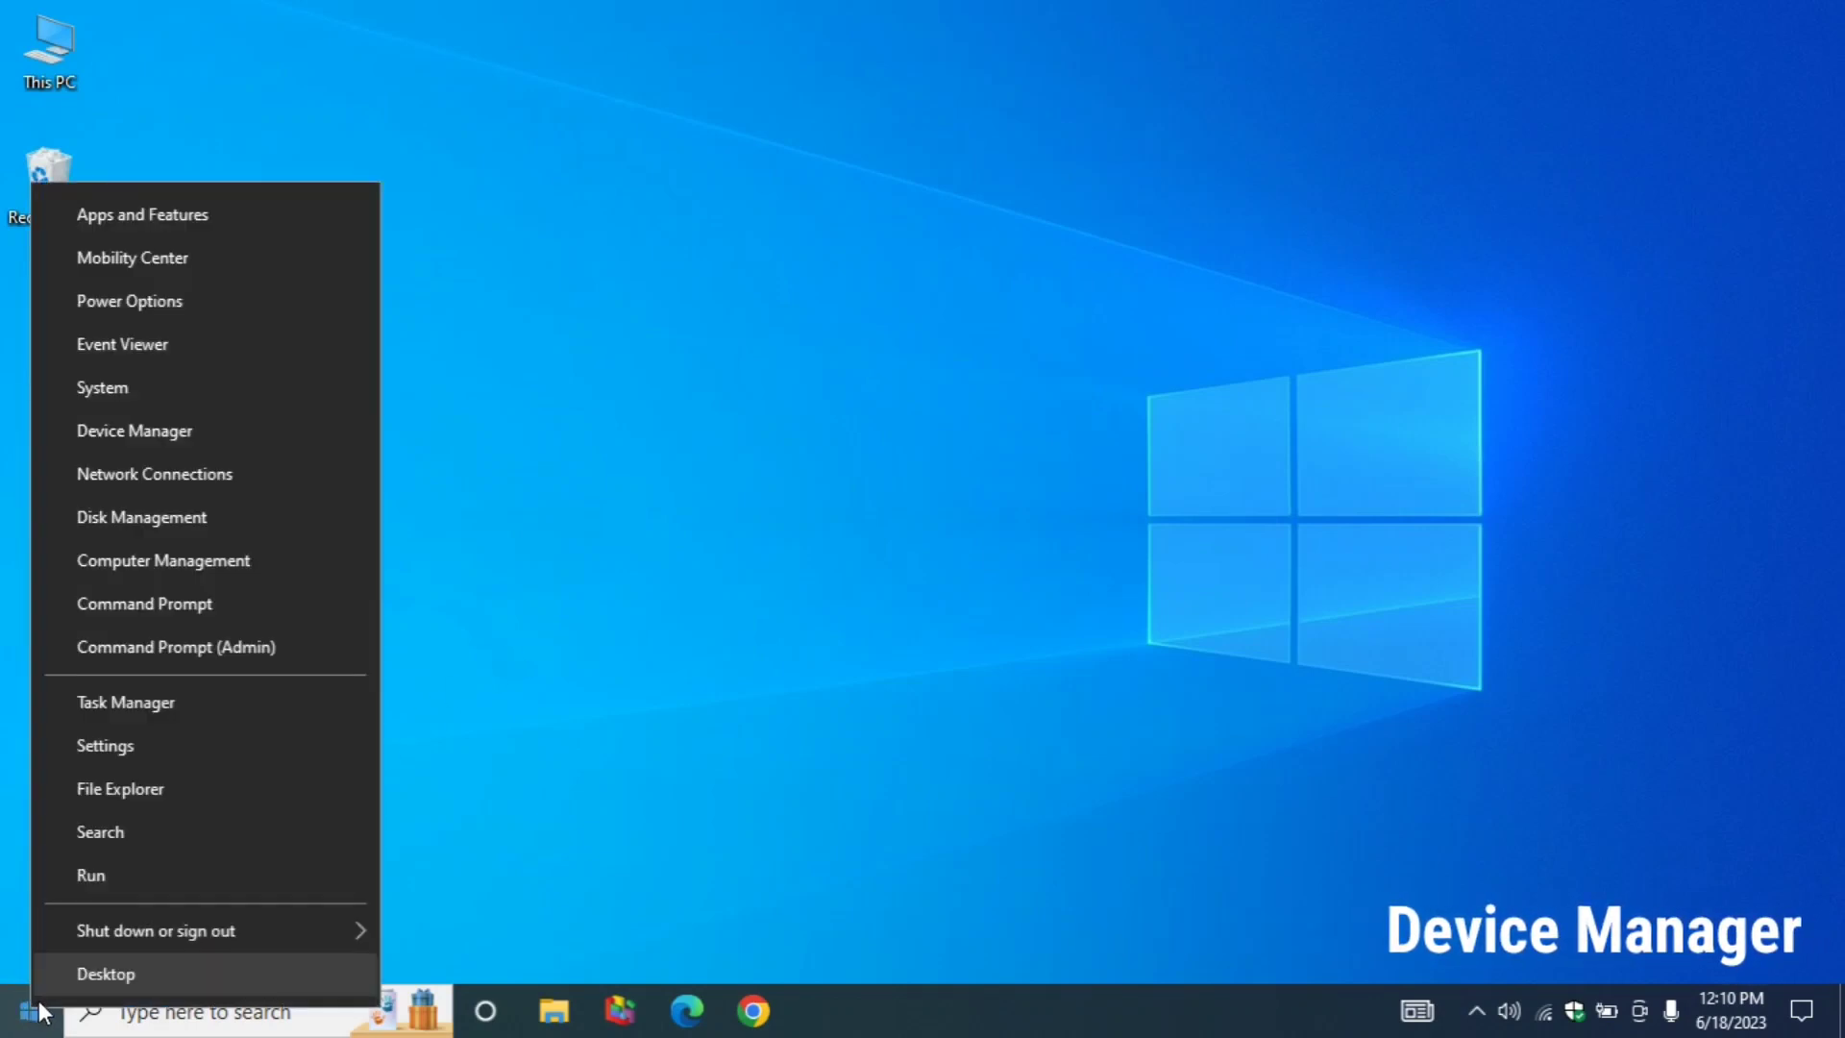
pyautogui.click(158, 434)
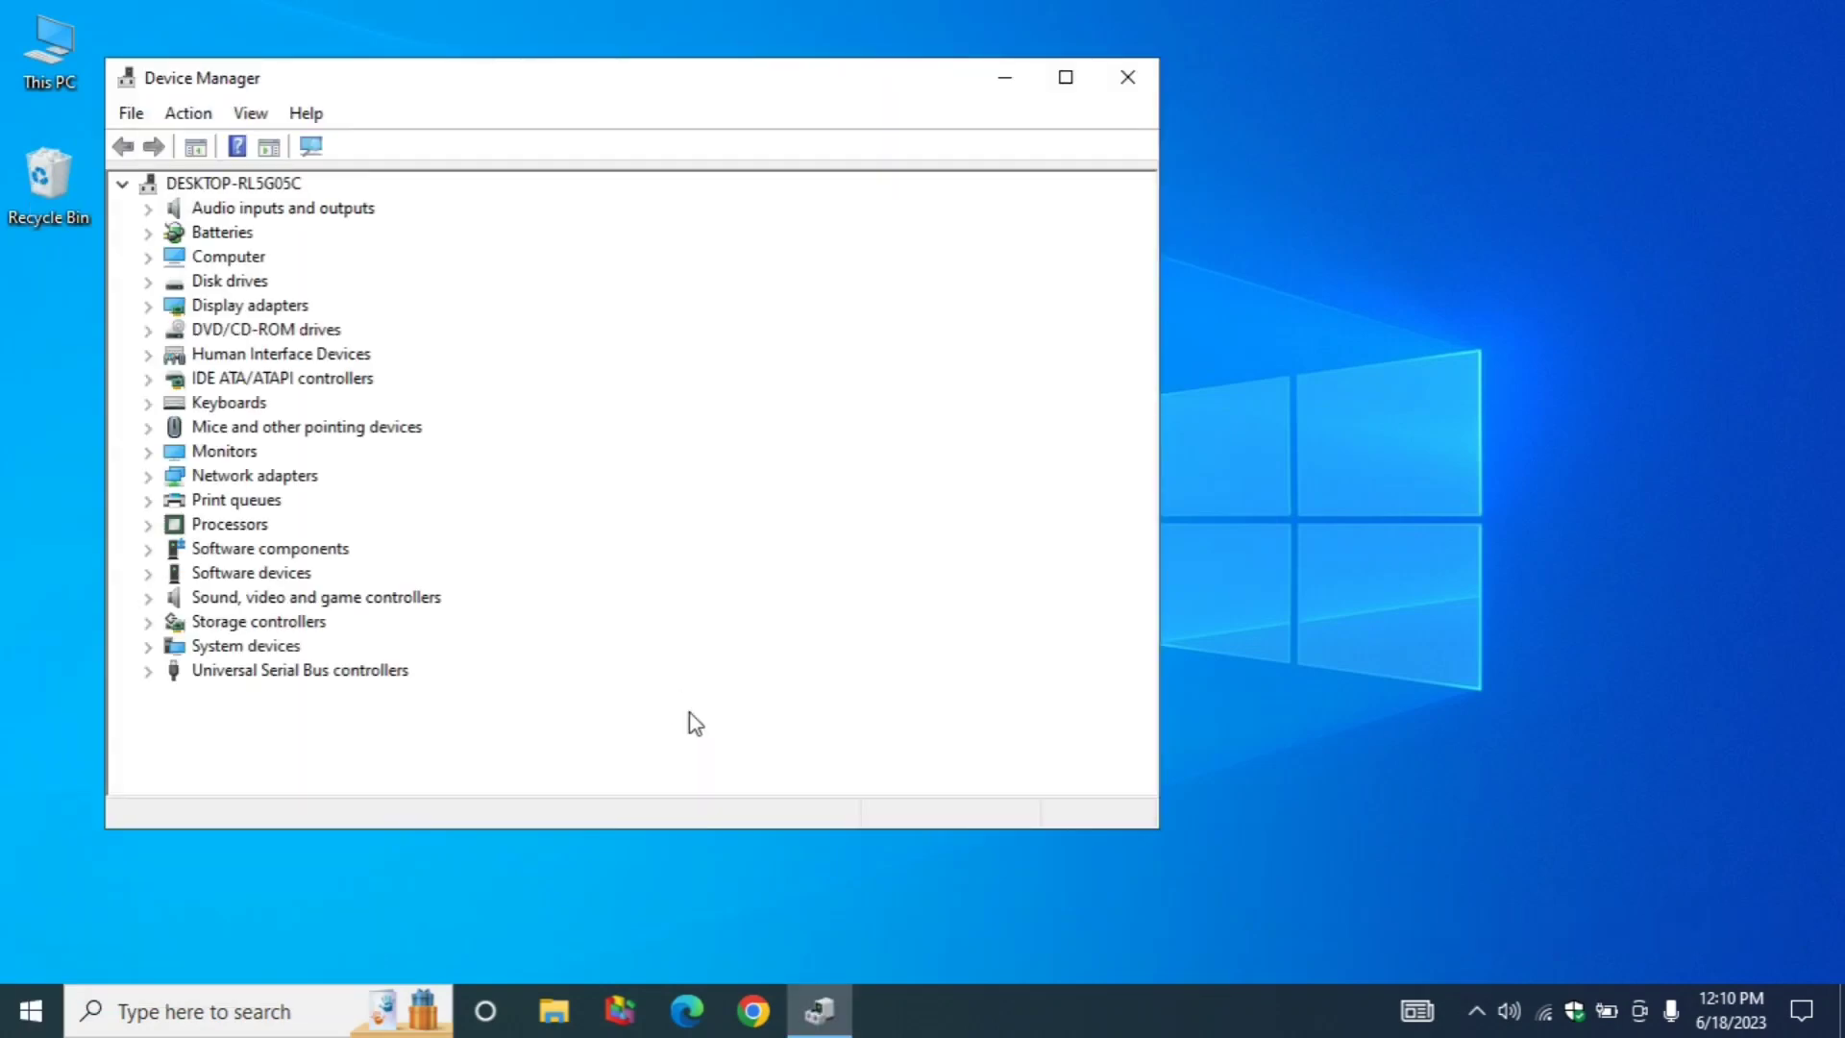
pyautogui.click(1065, 79)
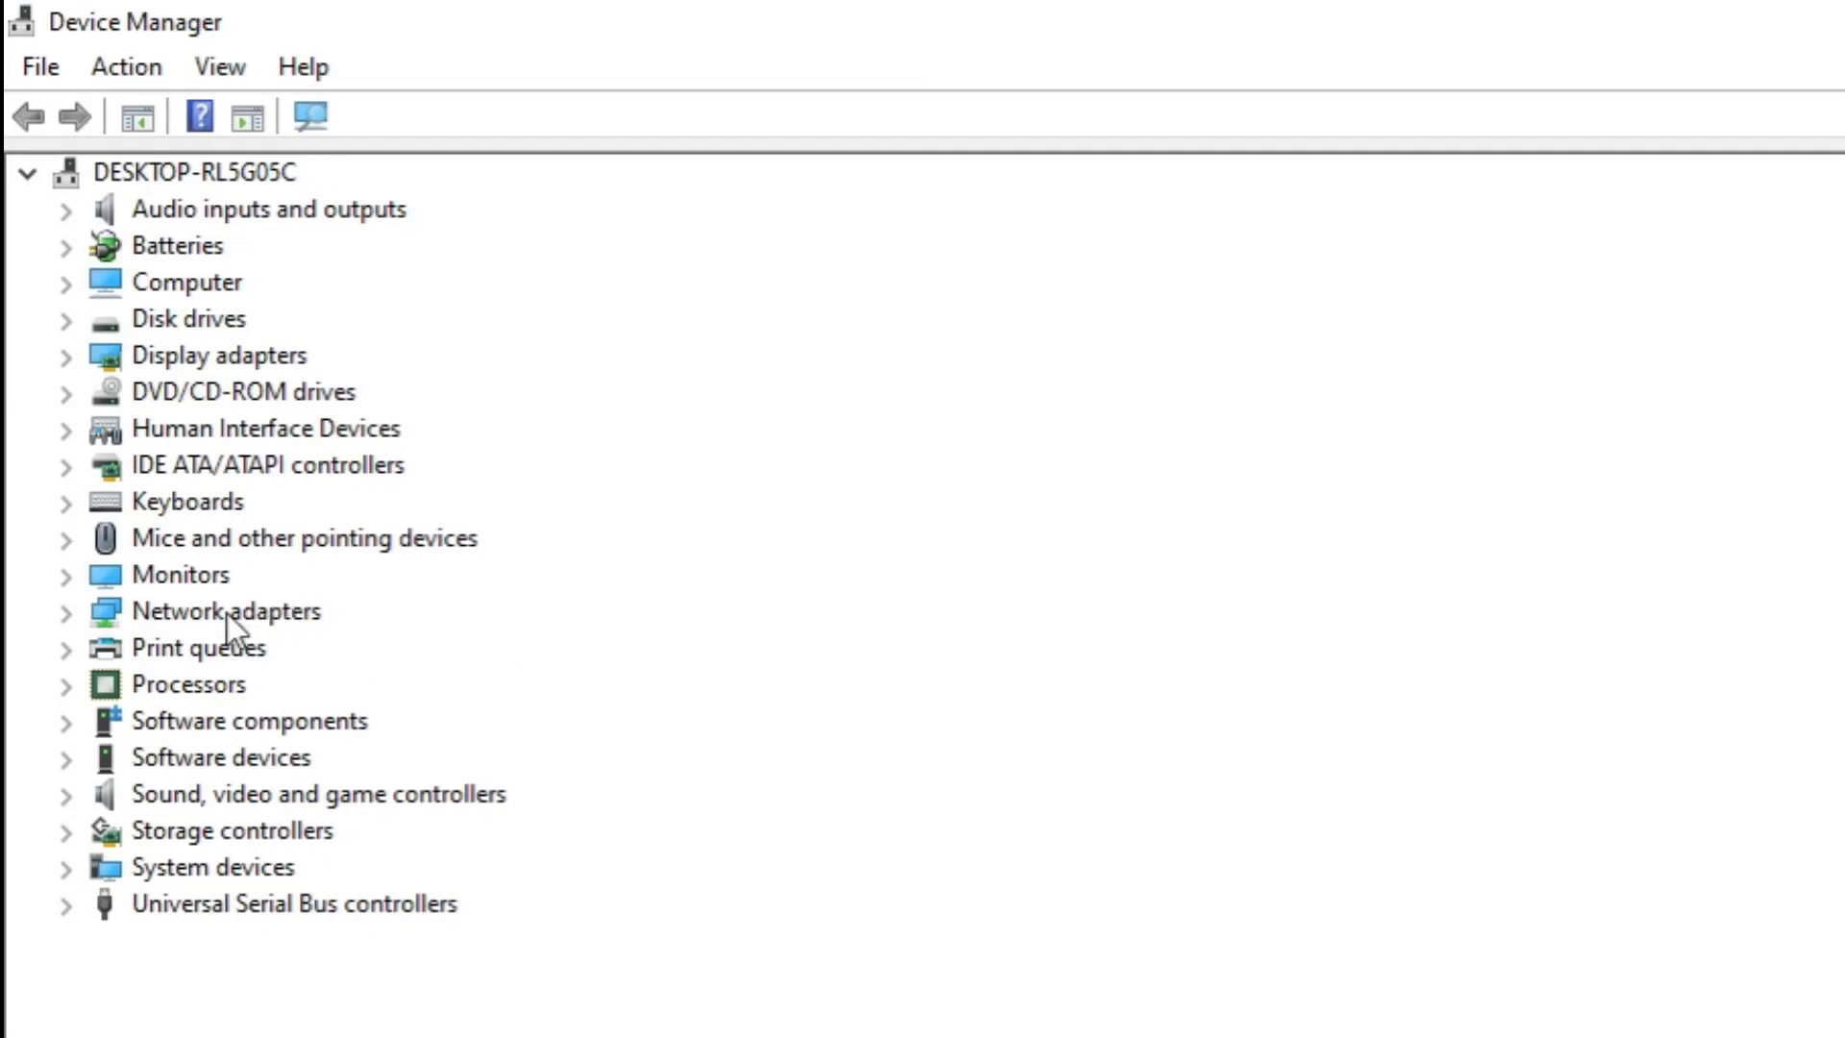
# Scan for hardware changes with the Network adapters category selected
pyautogui.click(217, 615)
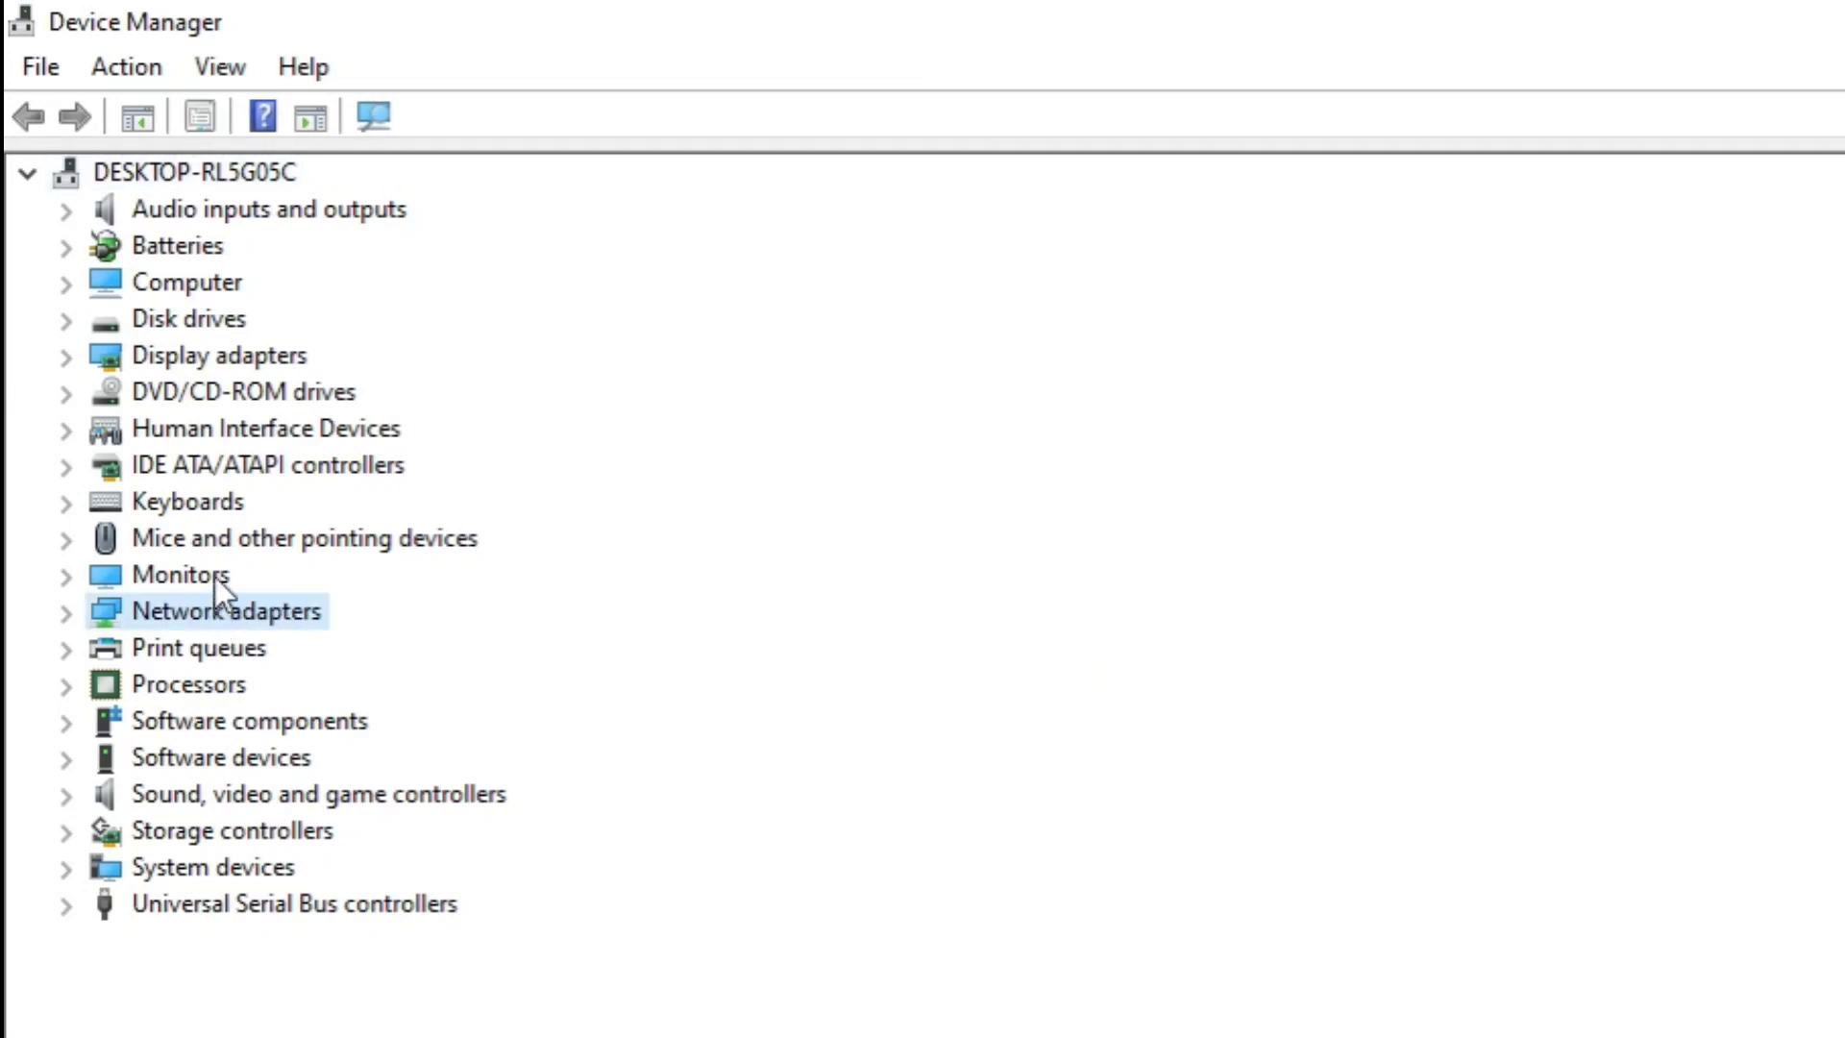
pyautogui.click(135, 80)
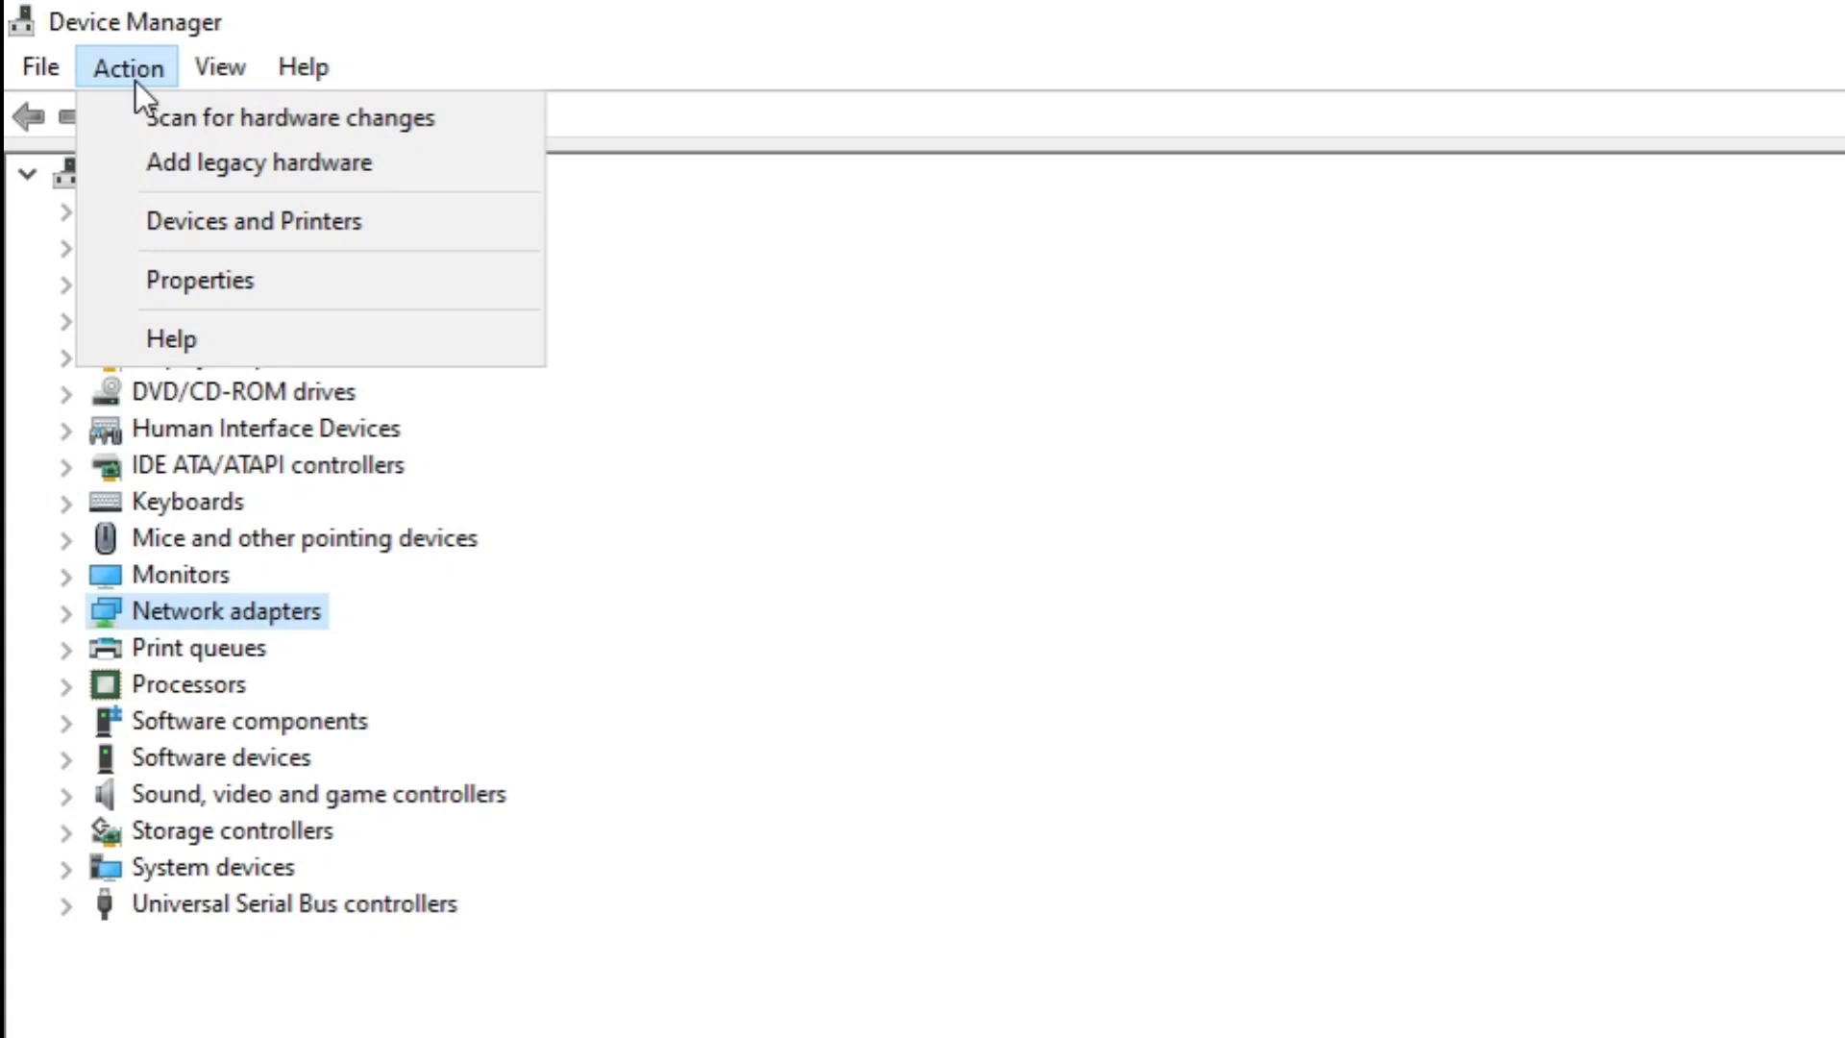
pyautogui.click(463, 120)
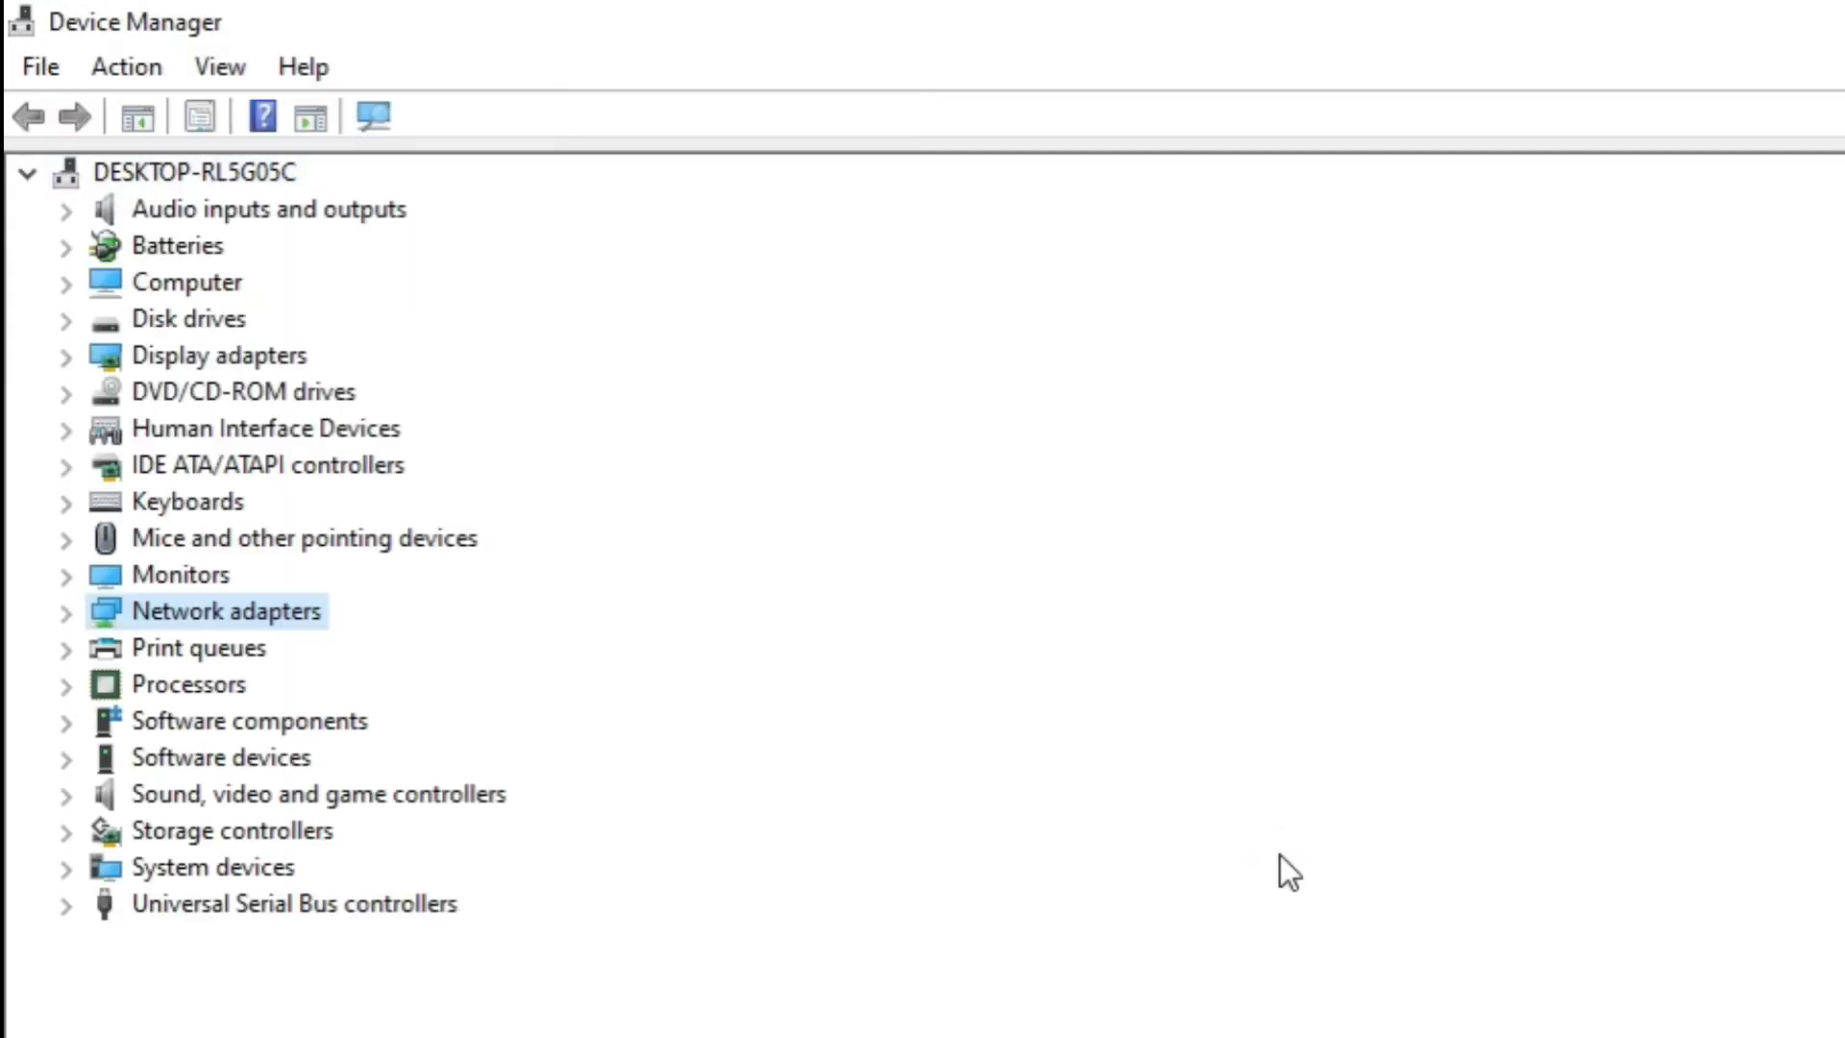
# Show hidden devices and expand the Network adapters category
pyautogui.click(215, 79)
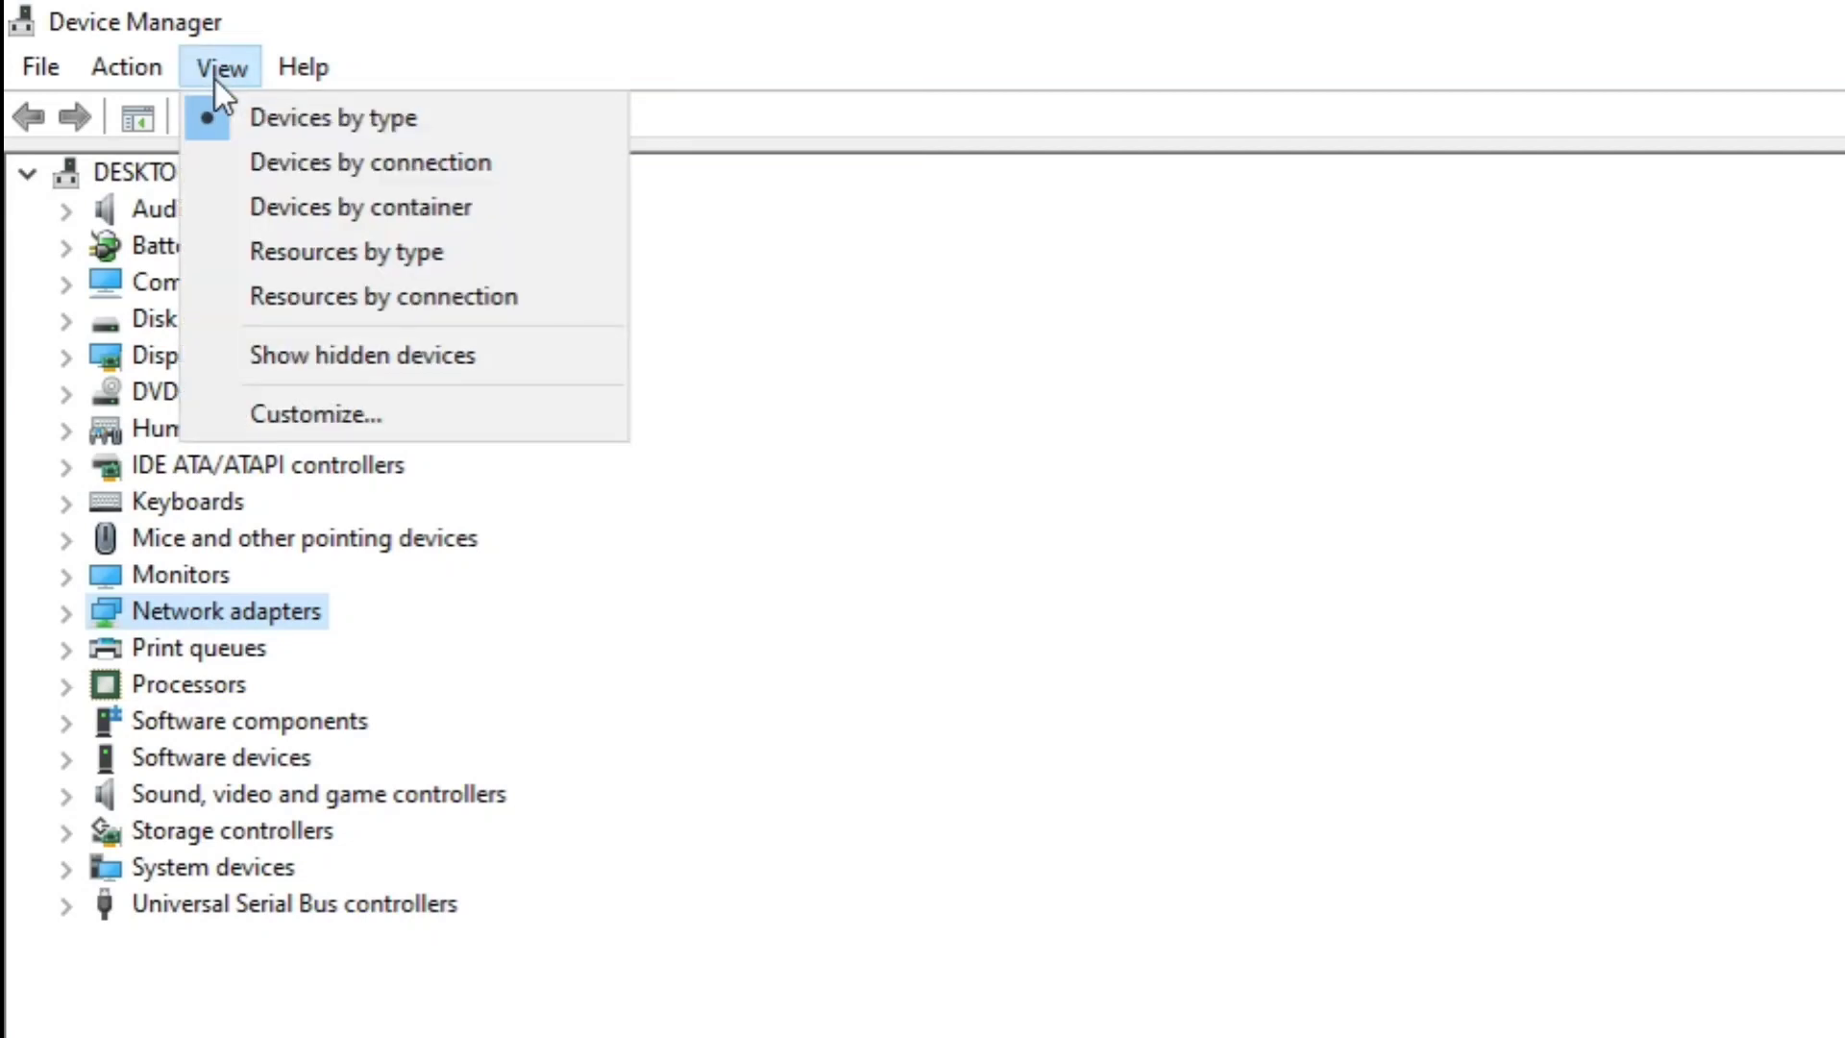
pyautogui.click(602, 355)
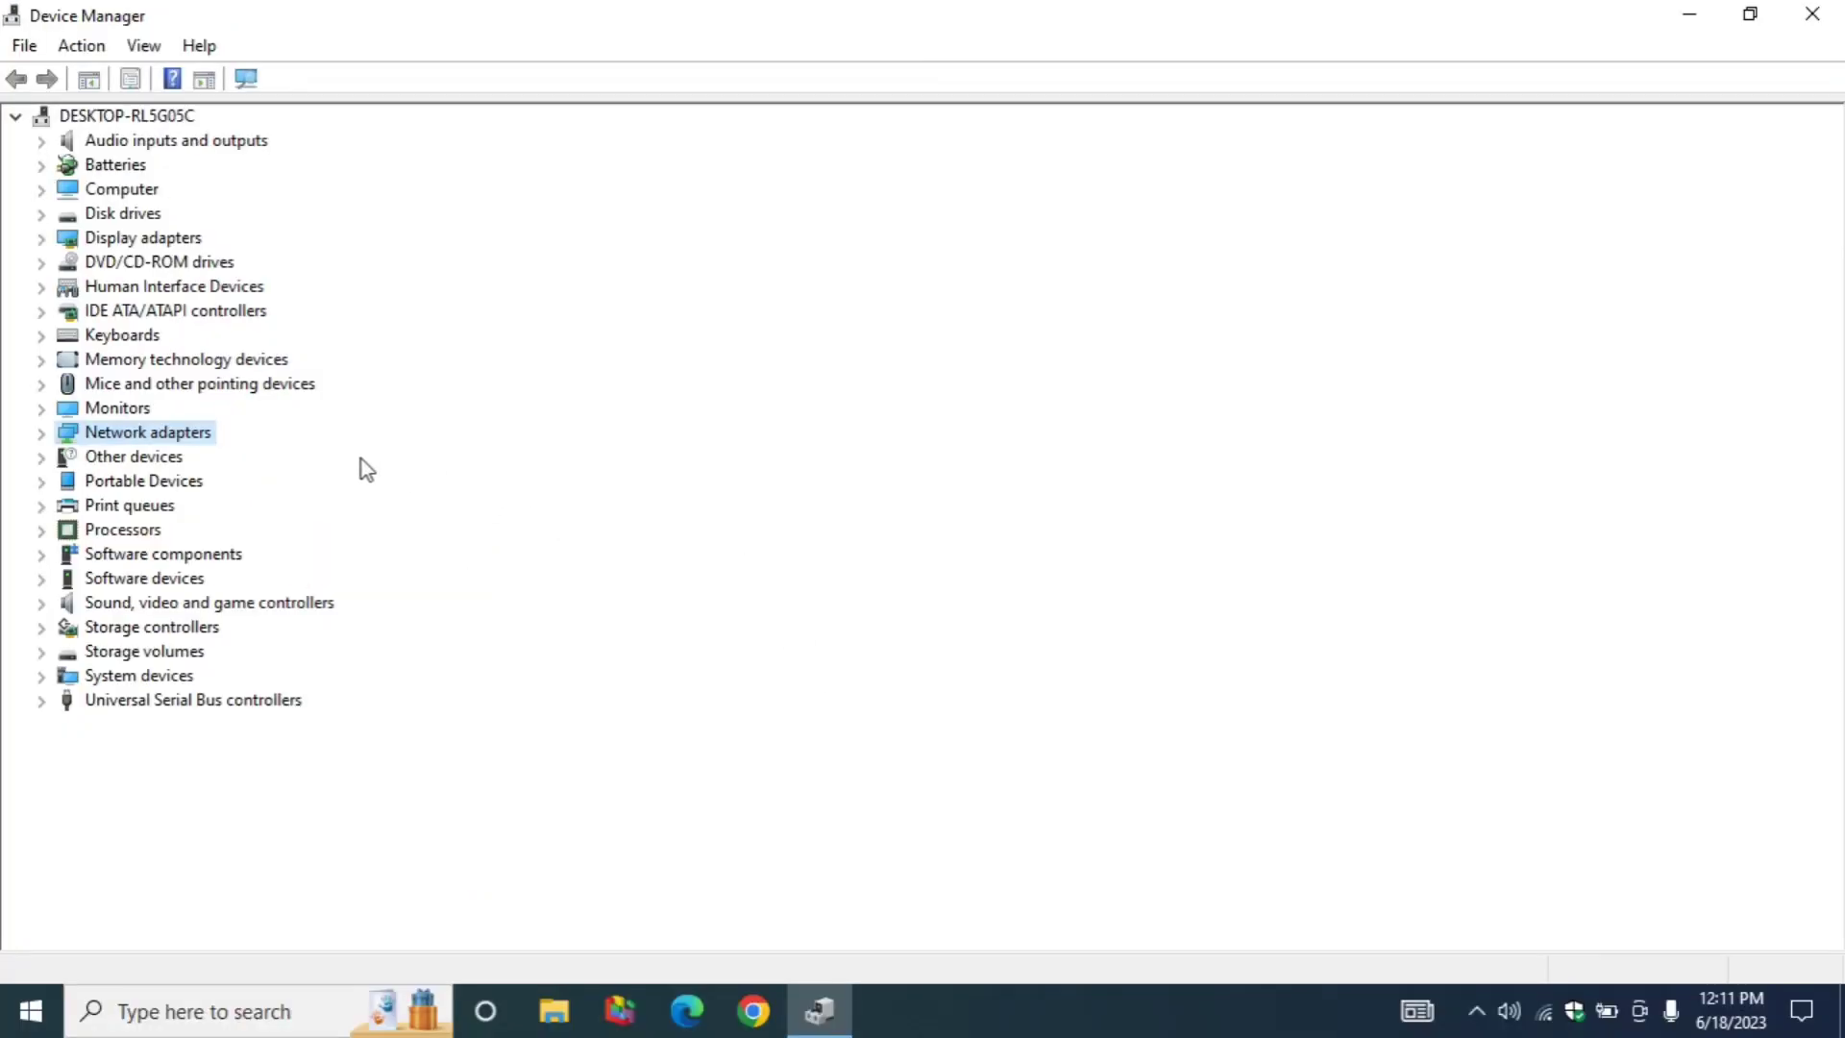
pyautogui.click(39, 437)
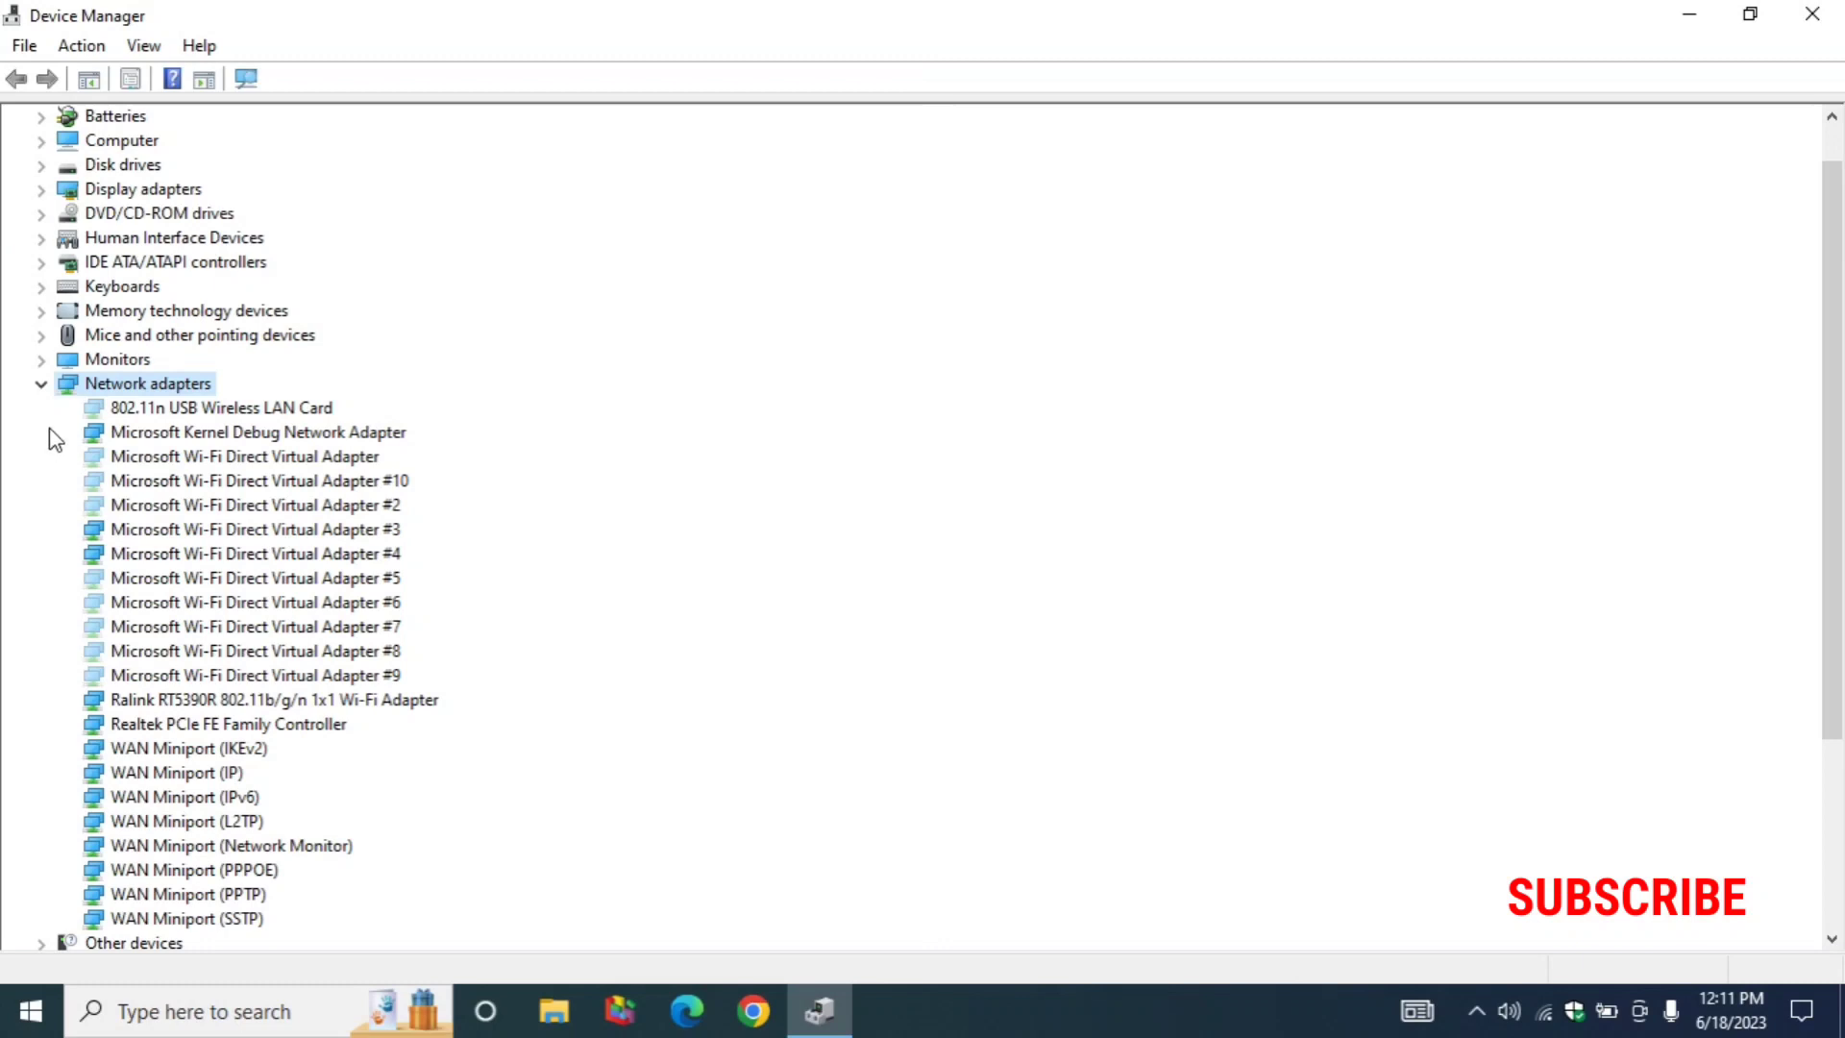
# From the 802.11n USB Wireless LAN Card's properties, start a manual driver update that picks from the list of drivers available on the computer
pyautogui.click(214, 409)
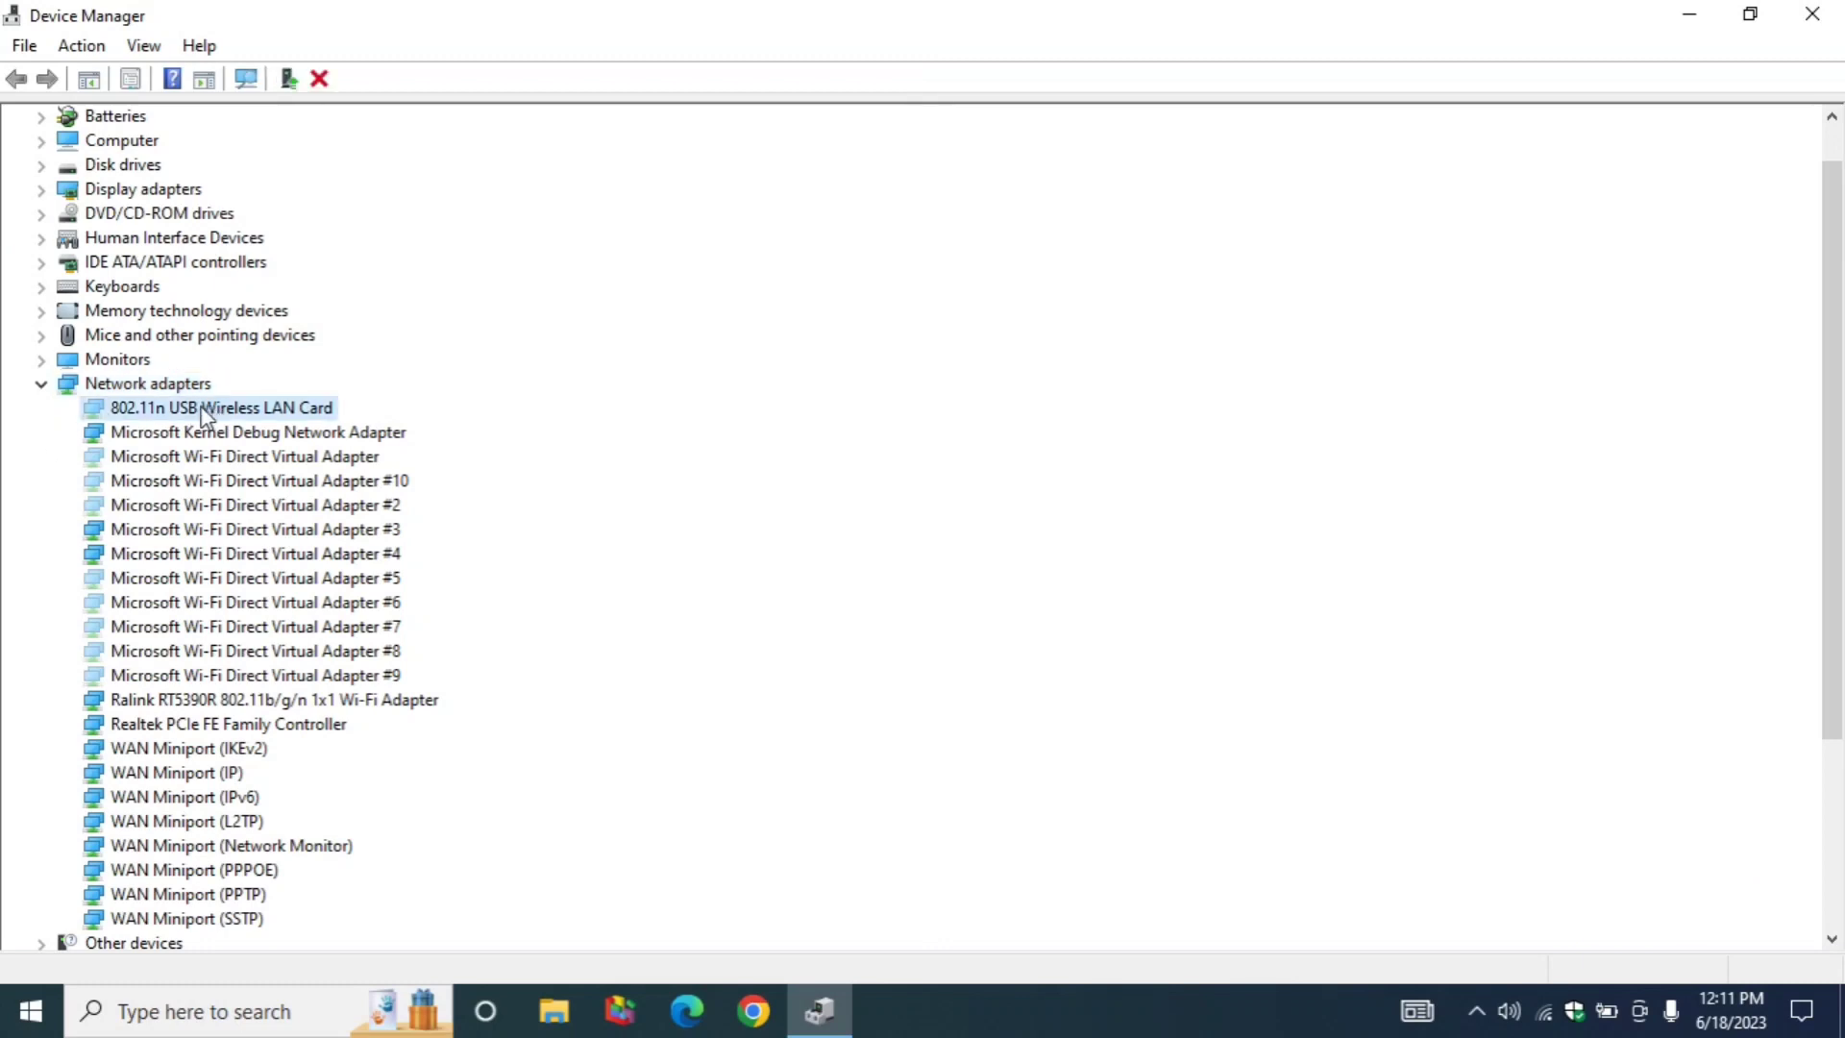
pyautogui.rightClick(198, 415)
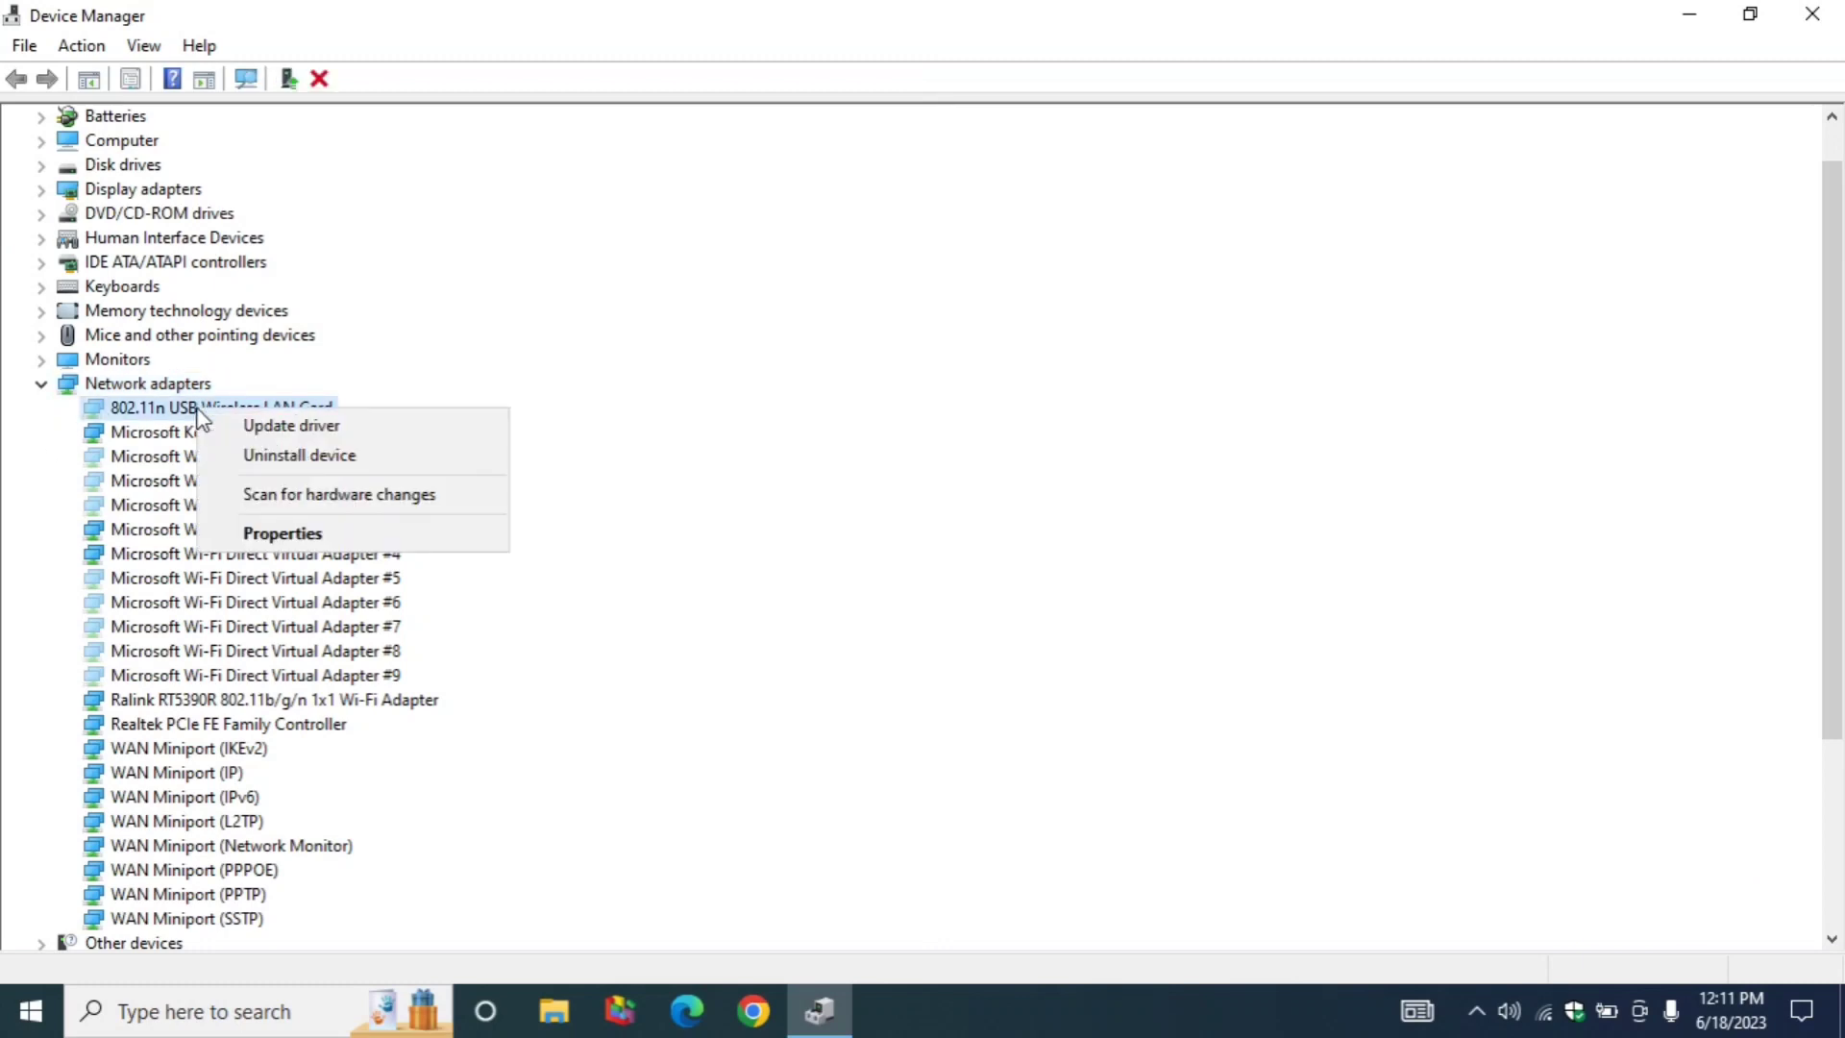
pyautogui.click(471, 541)
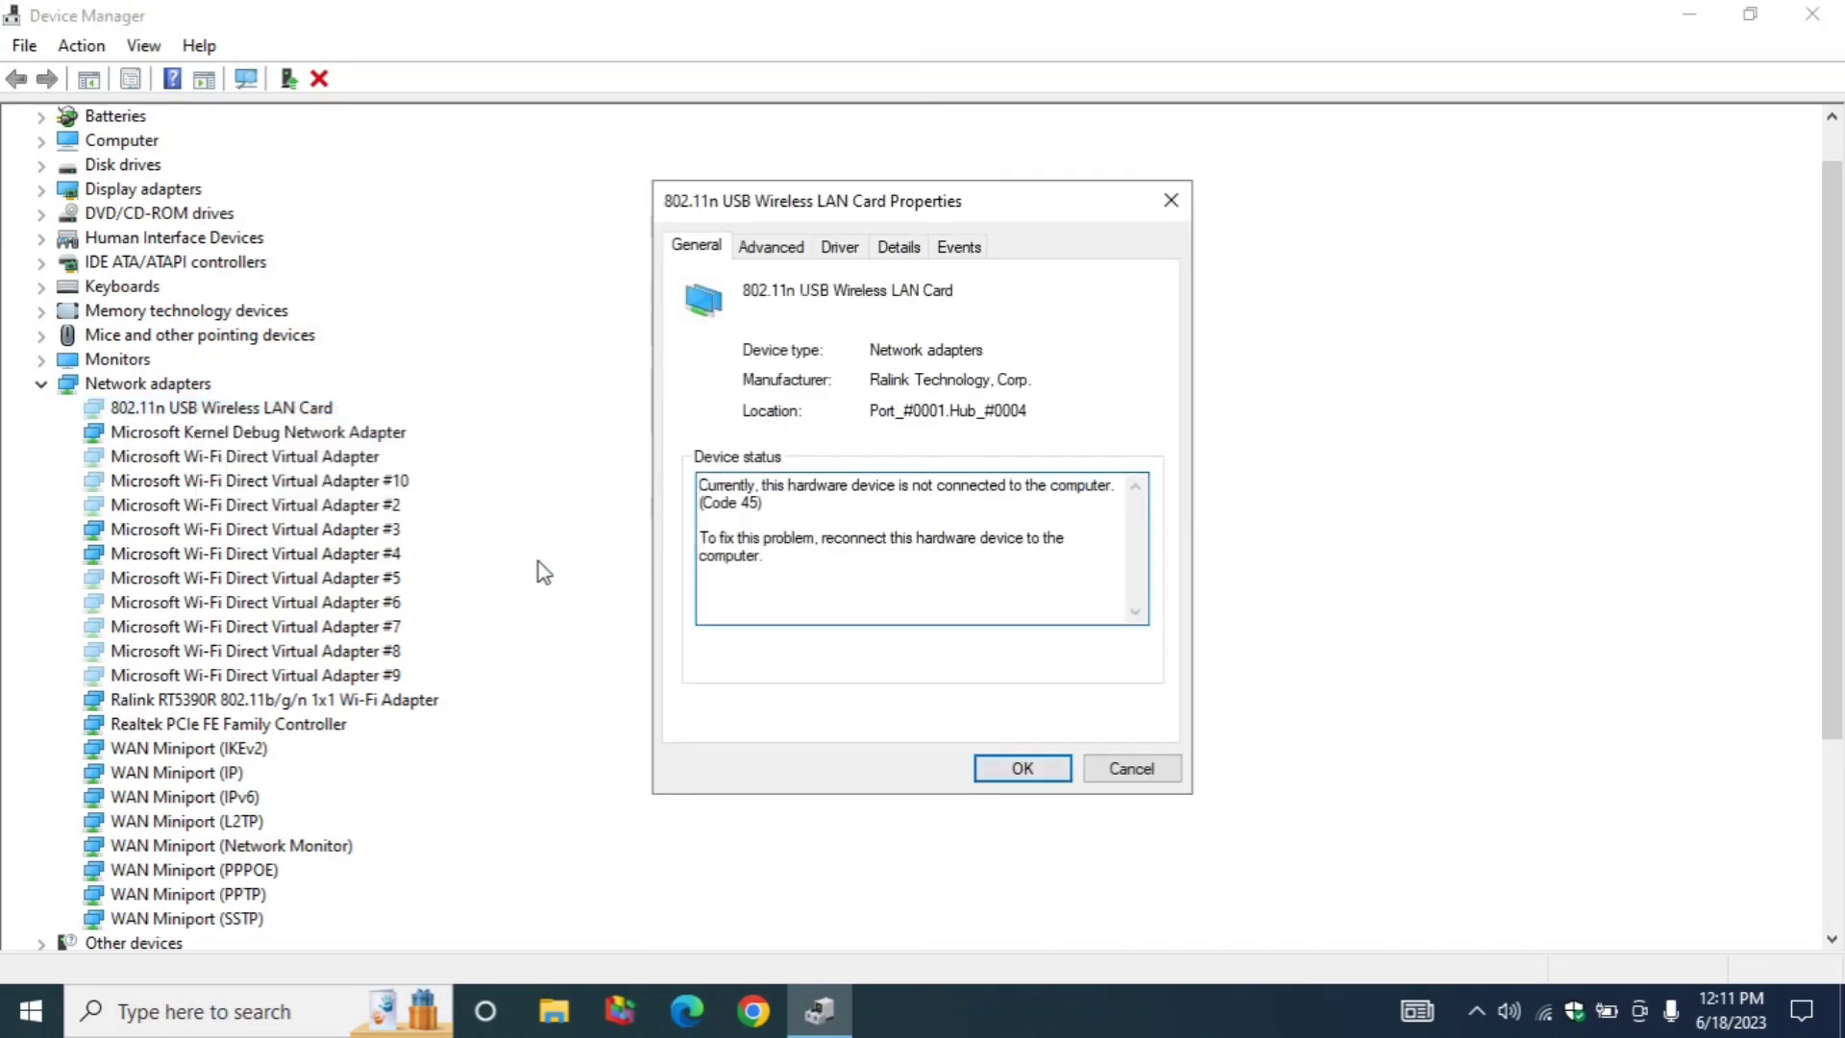
pyautogui.click(839, 250)
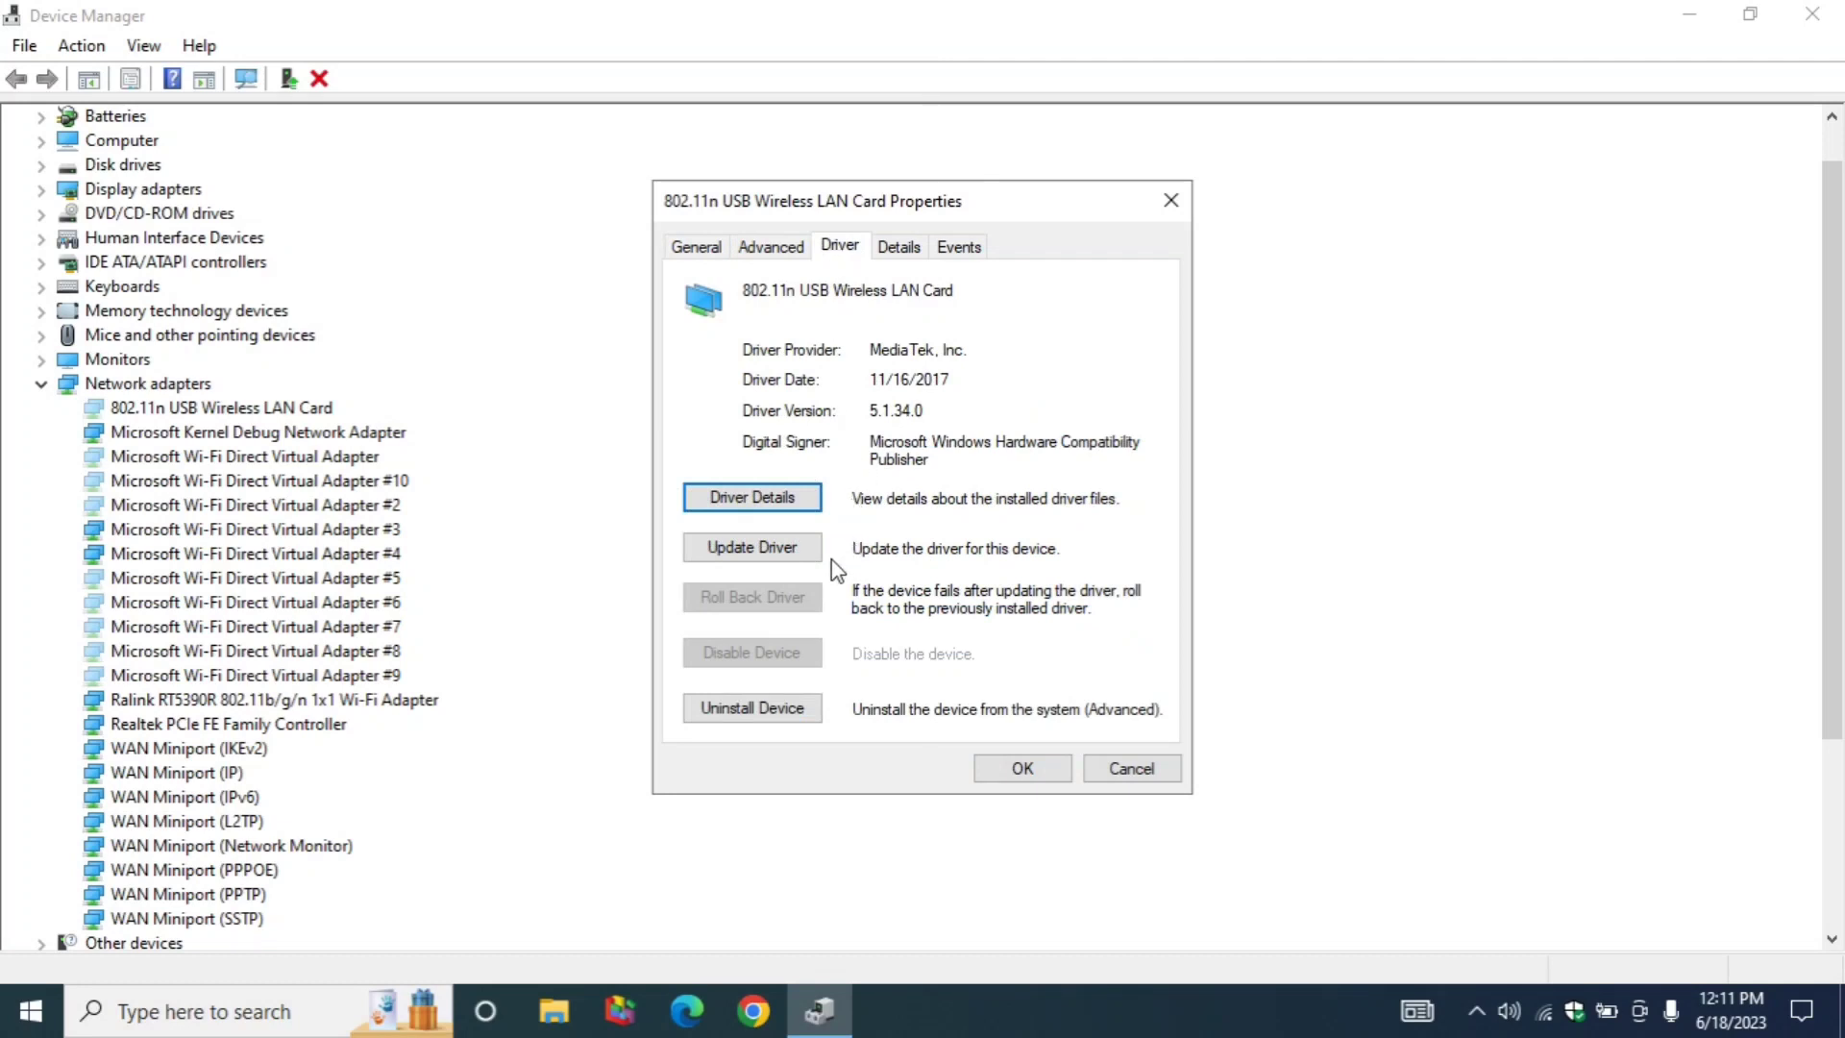
pyautogui.click(750, 561)
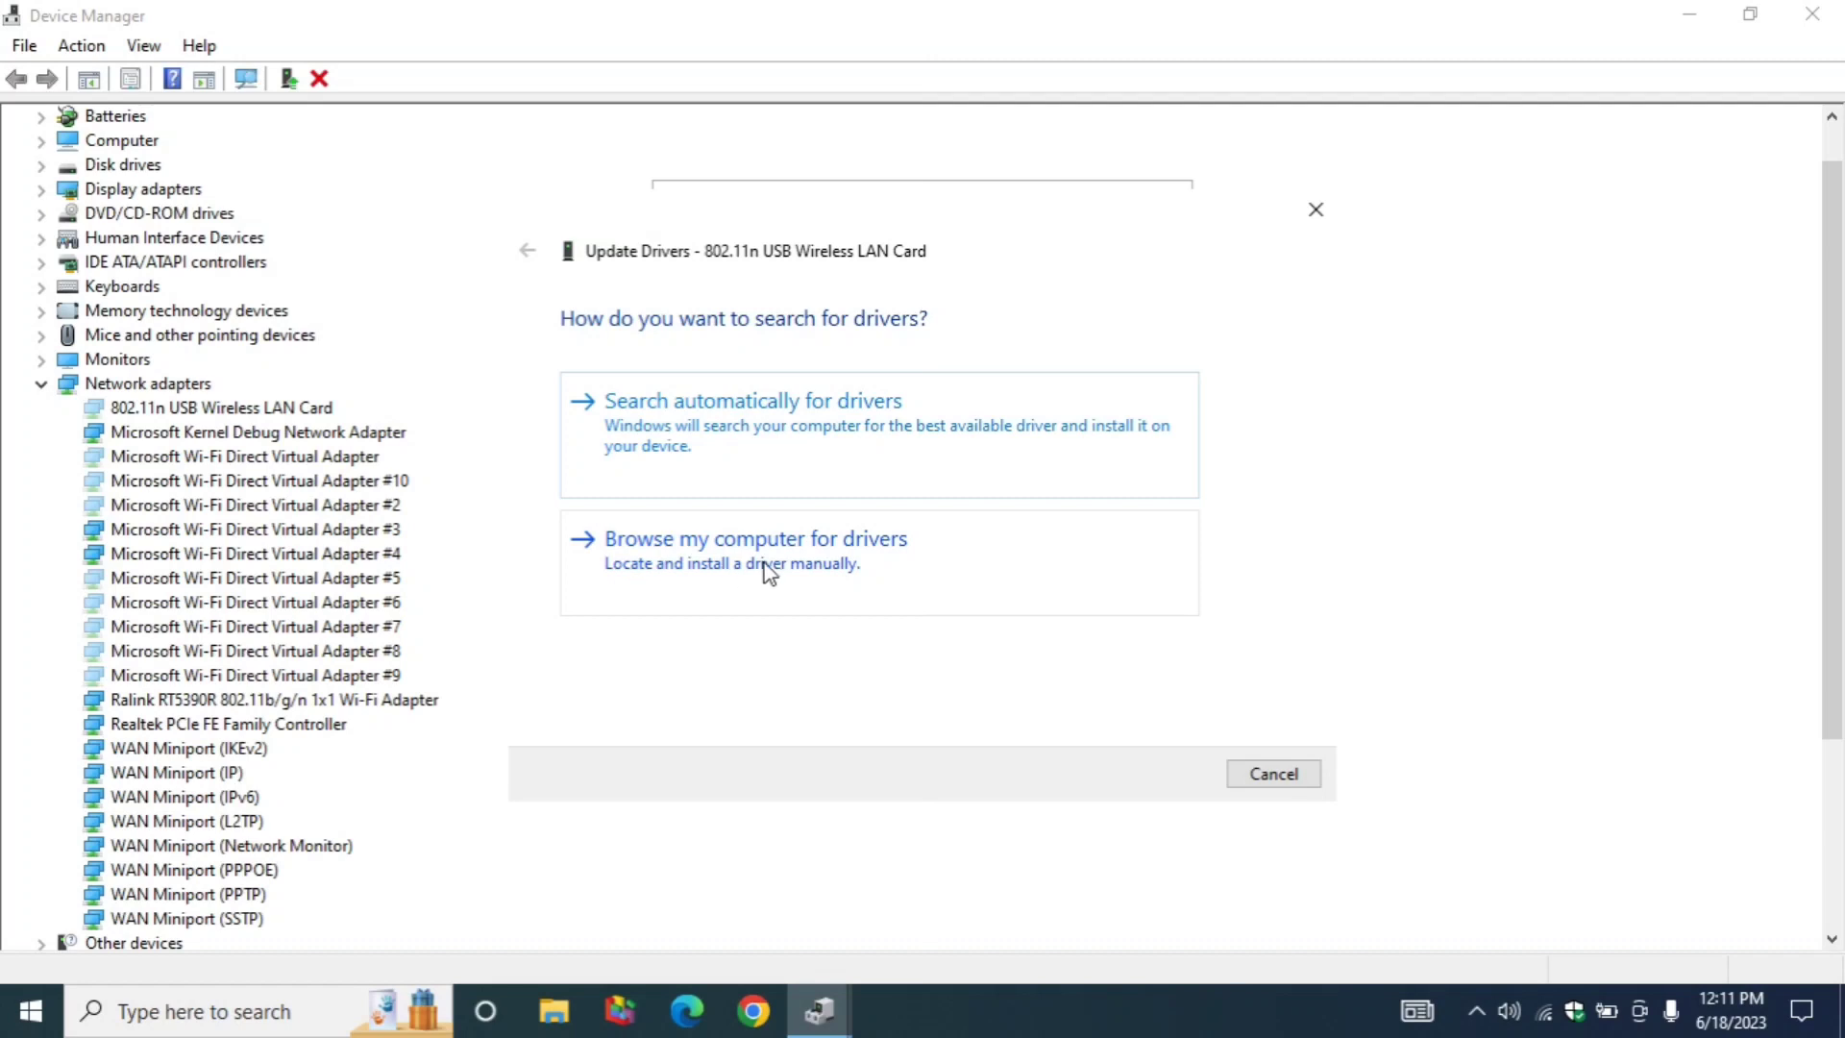
pyautogui.click(698, 574)
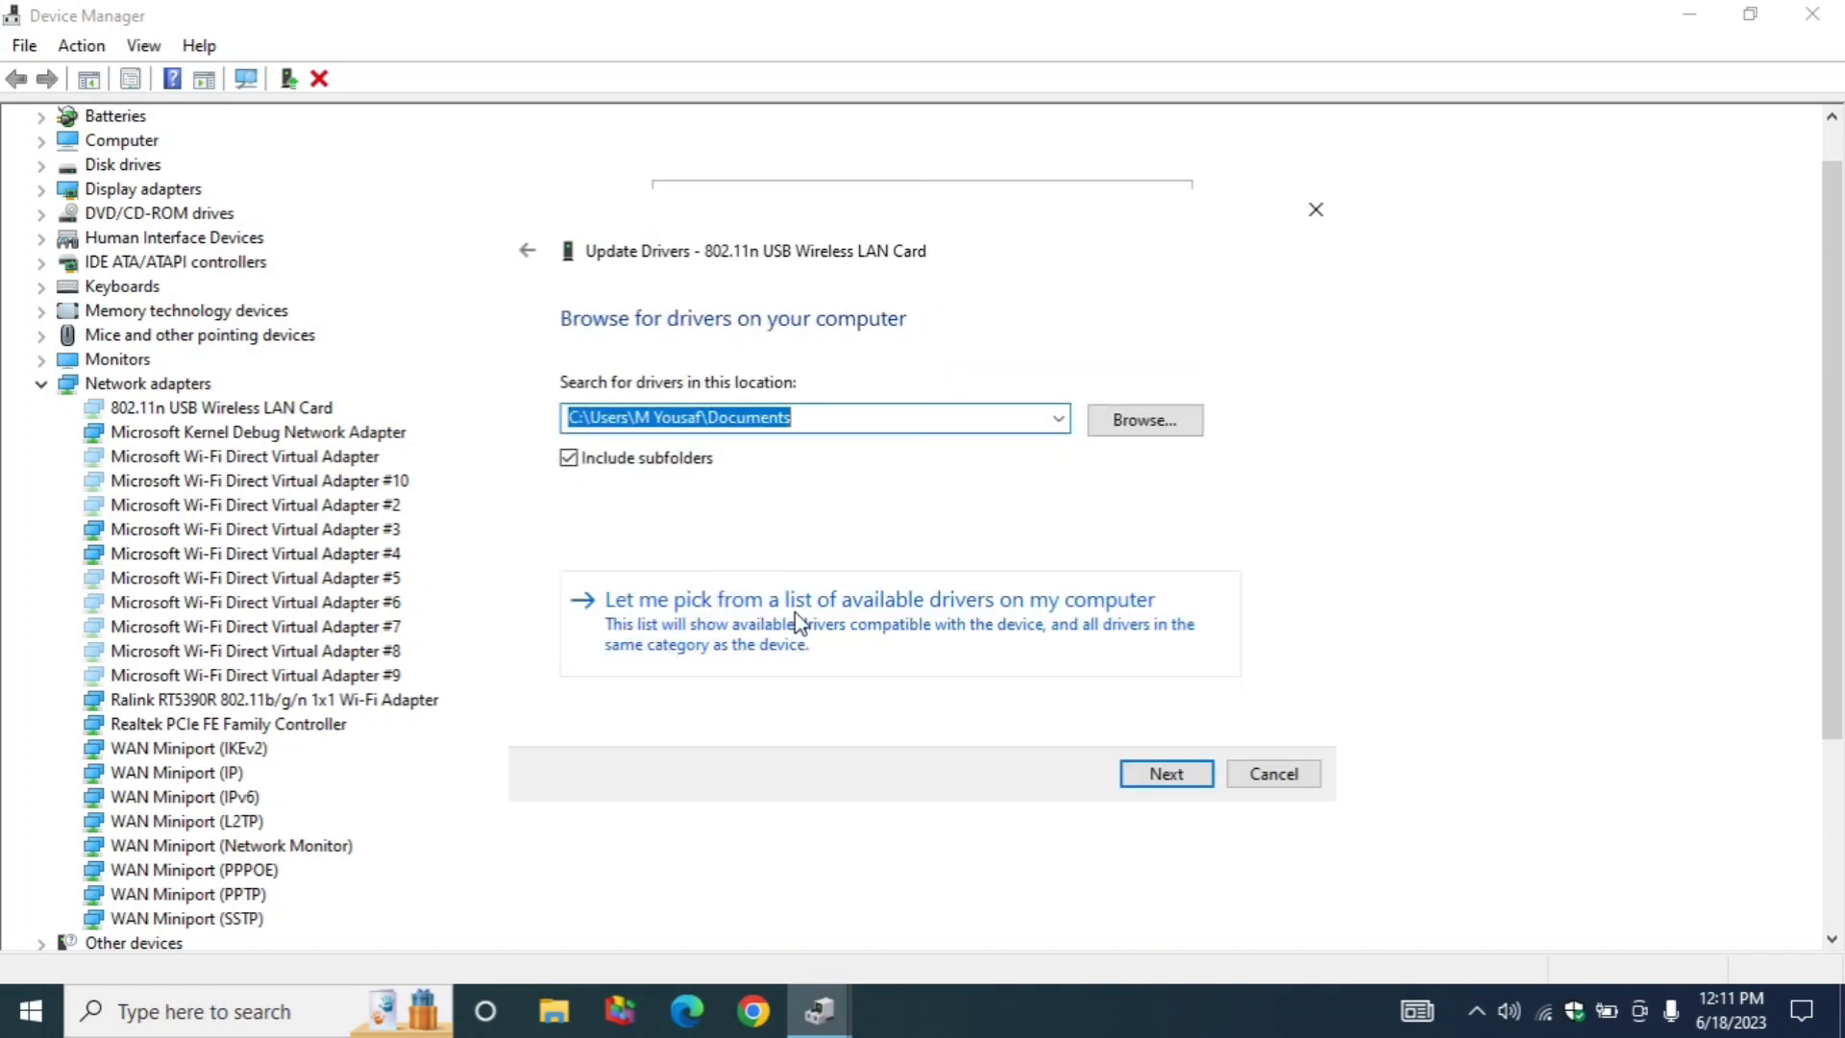
pyautogui.click(679, 656)
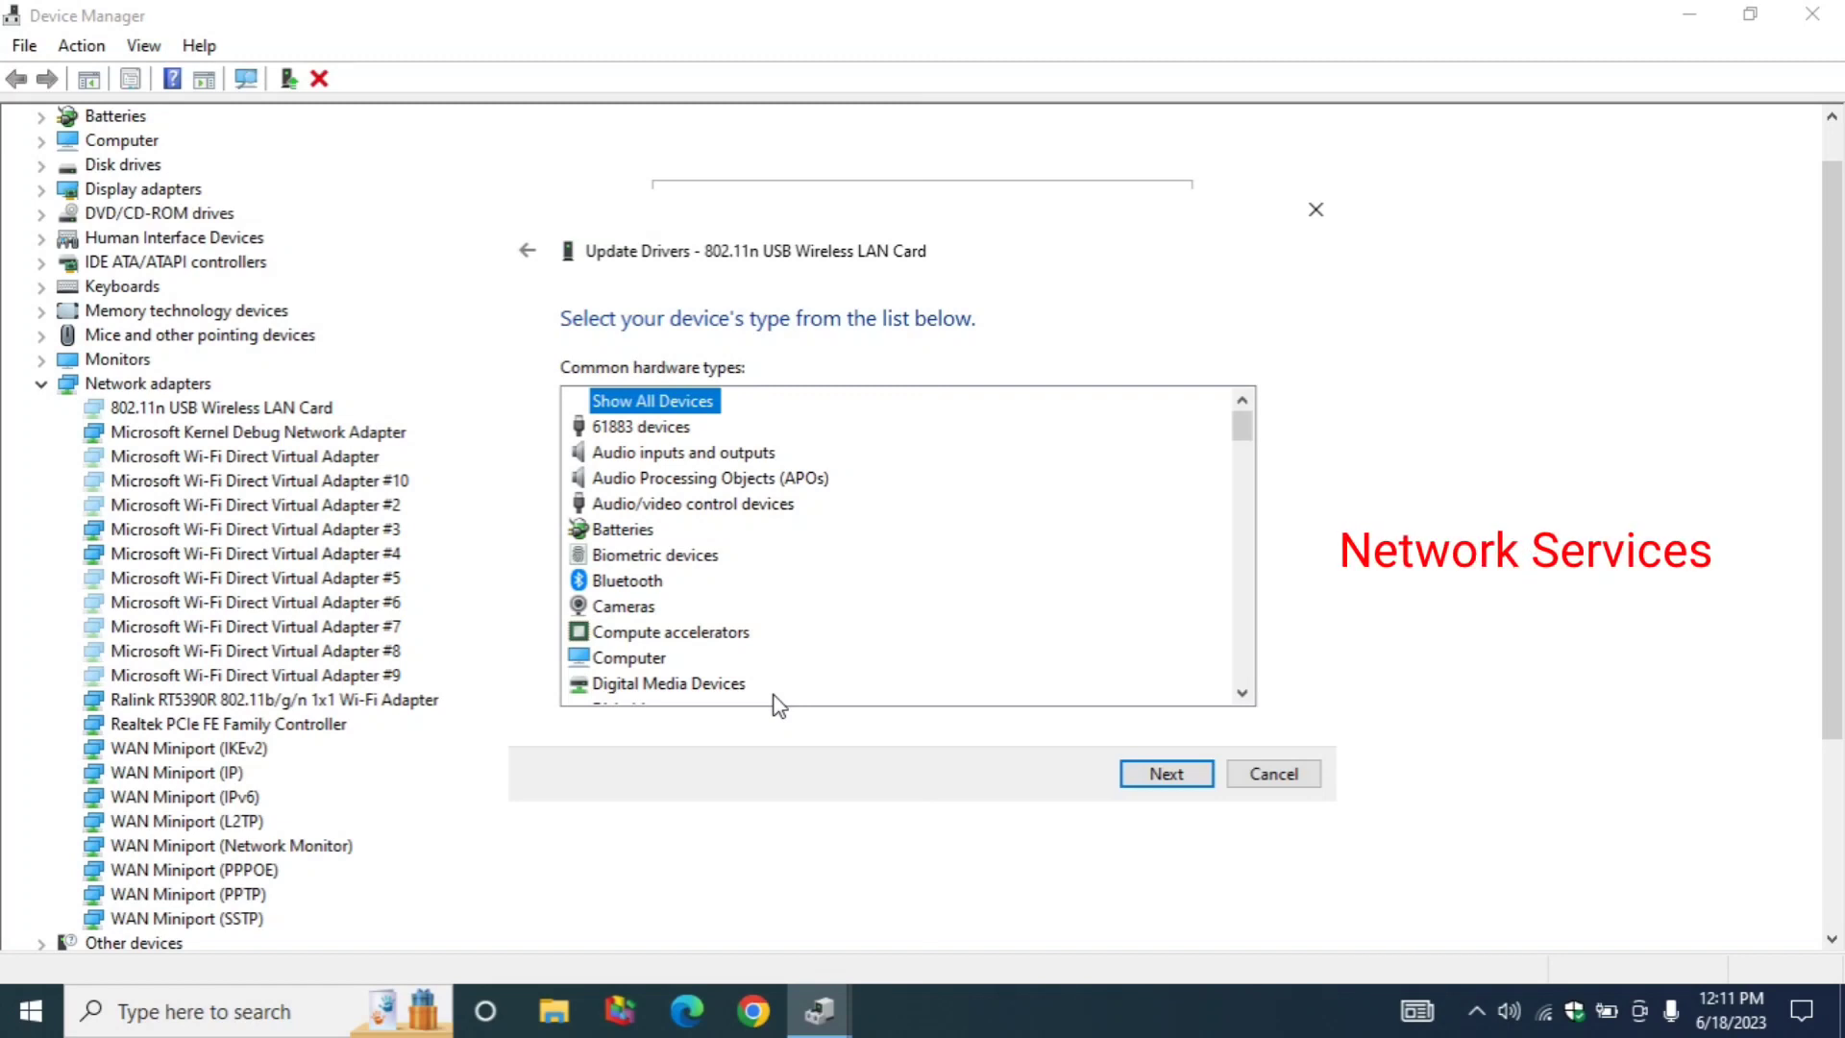
# Choose Network Service as the device's hardware type and continue to its compatible drivers
pyautogui.scroll(-2, 763, 661)
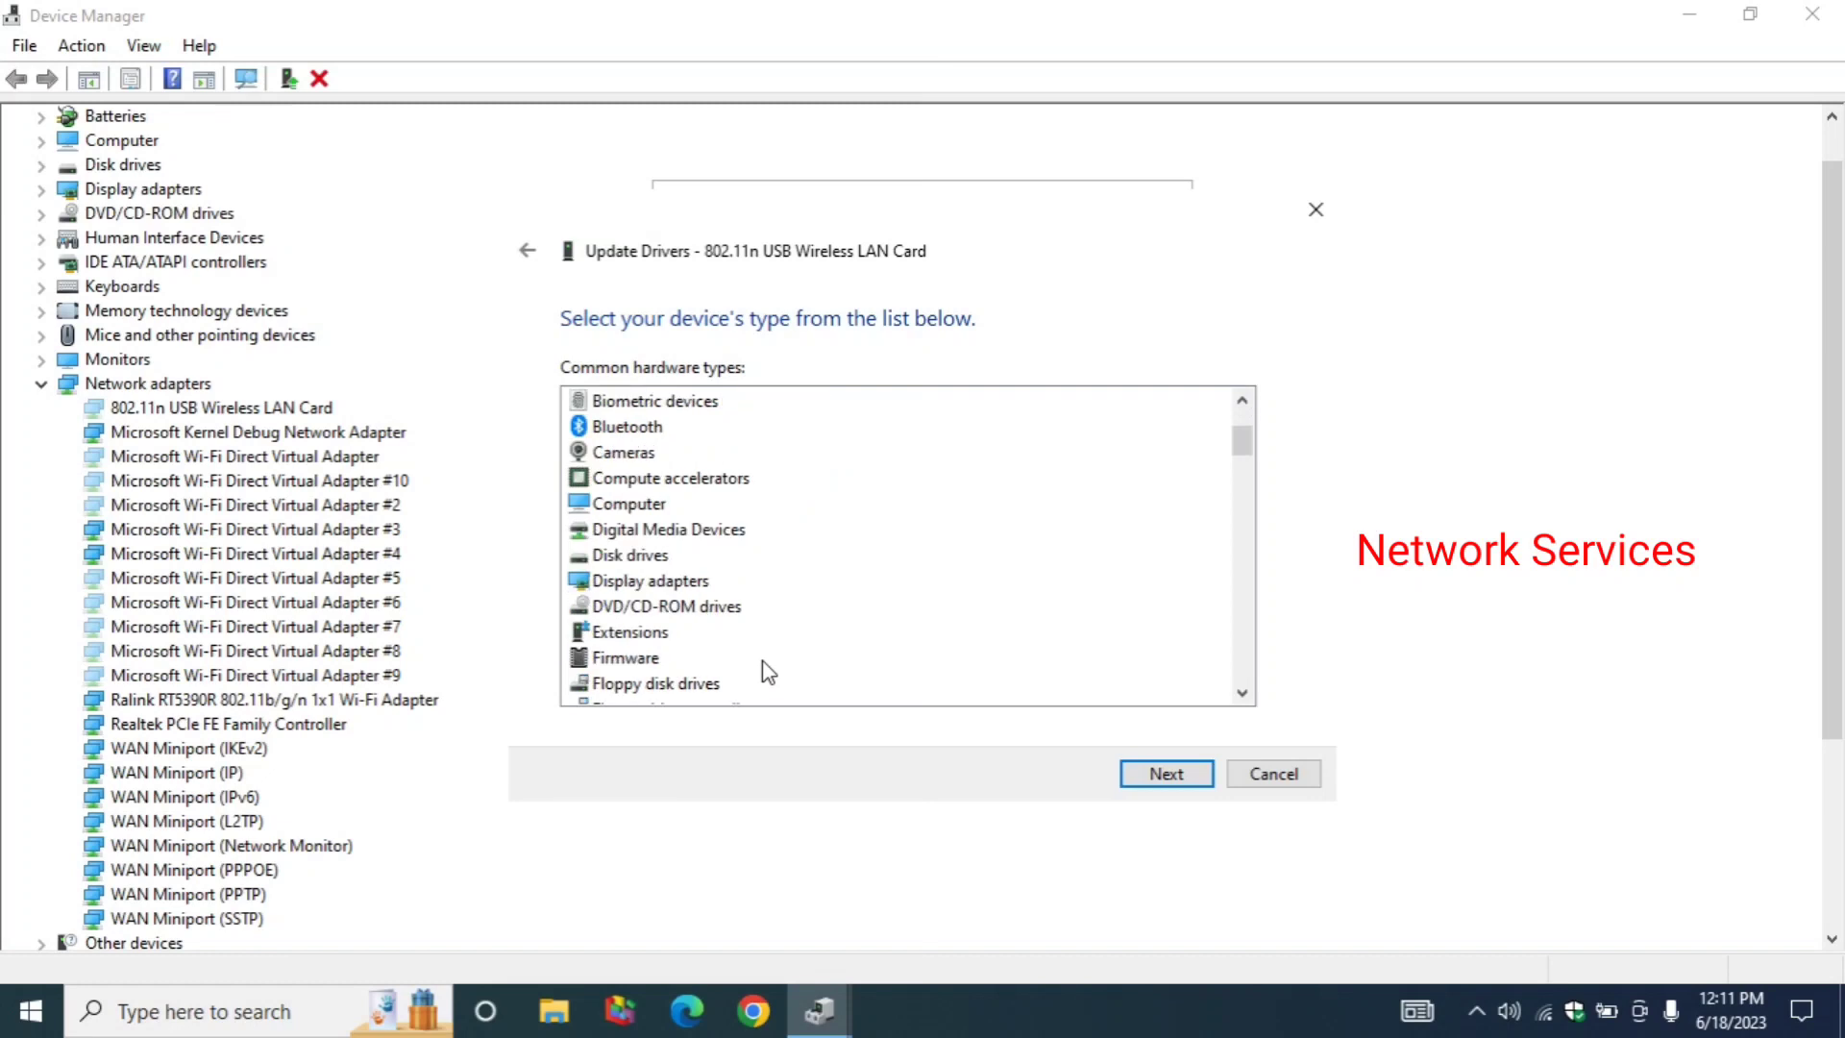
pyautogui.scroll(-1, 763, 661)
pyautogui.scroll(-3, 765, 669)
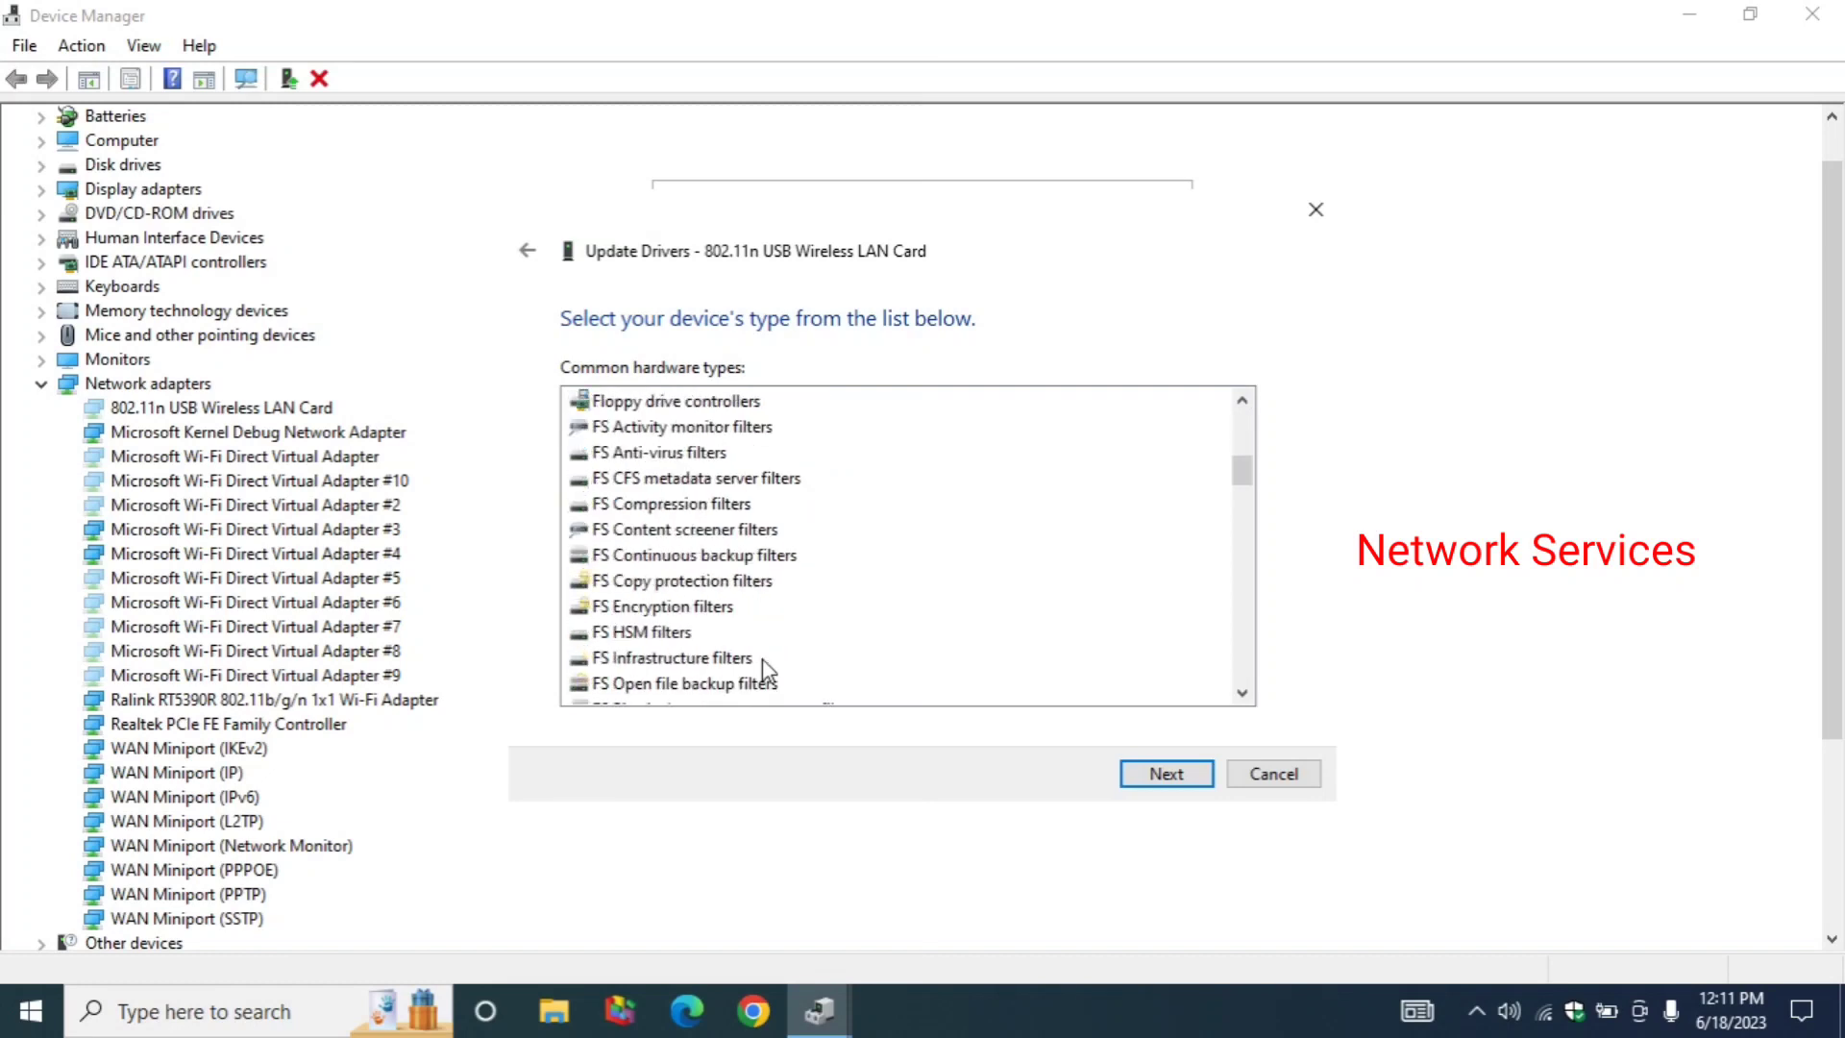
pyautogui.scroll(2, 766, 669)
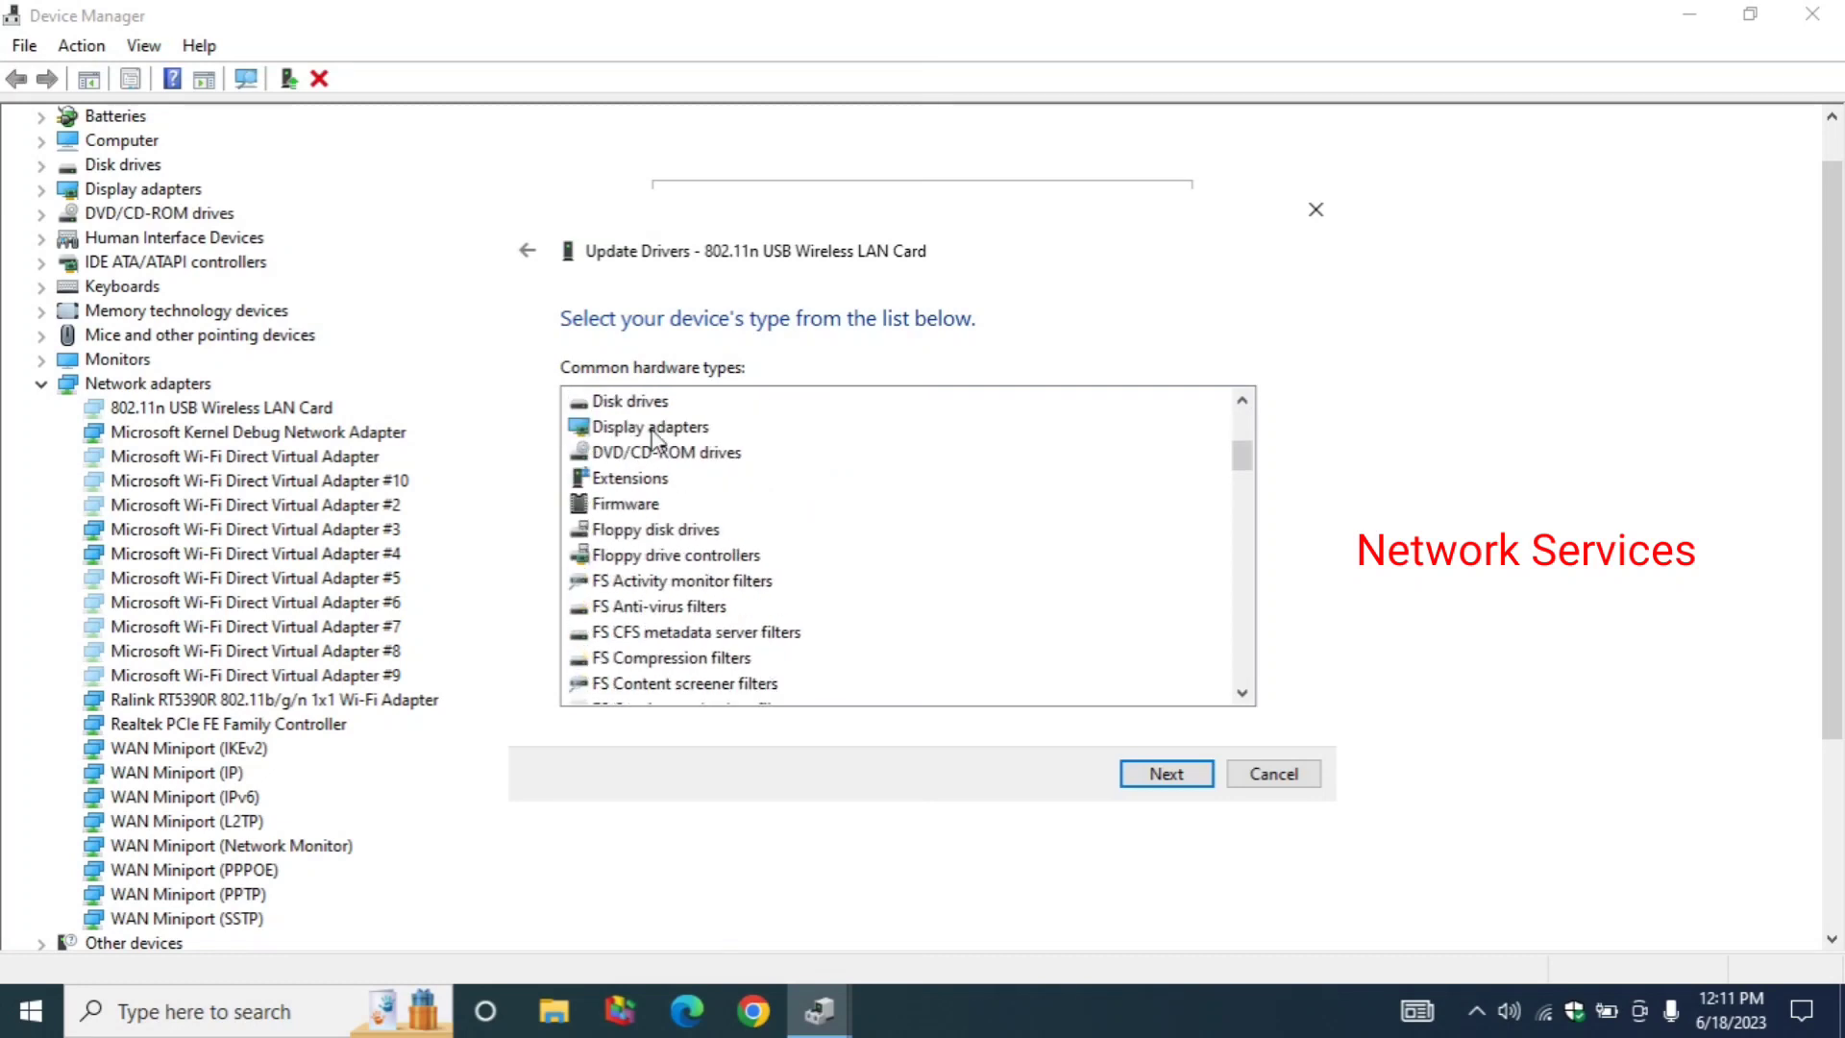
pyautogui.scroll(-5, 652, 459)
pyautogui.scroll(-6, 653, 471)
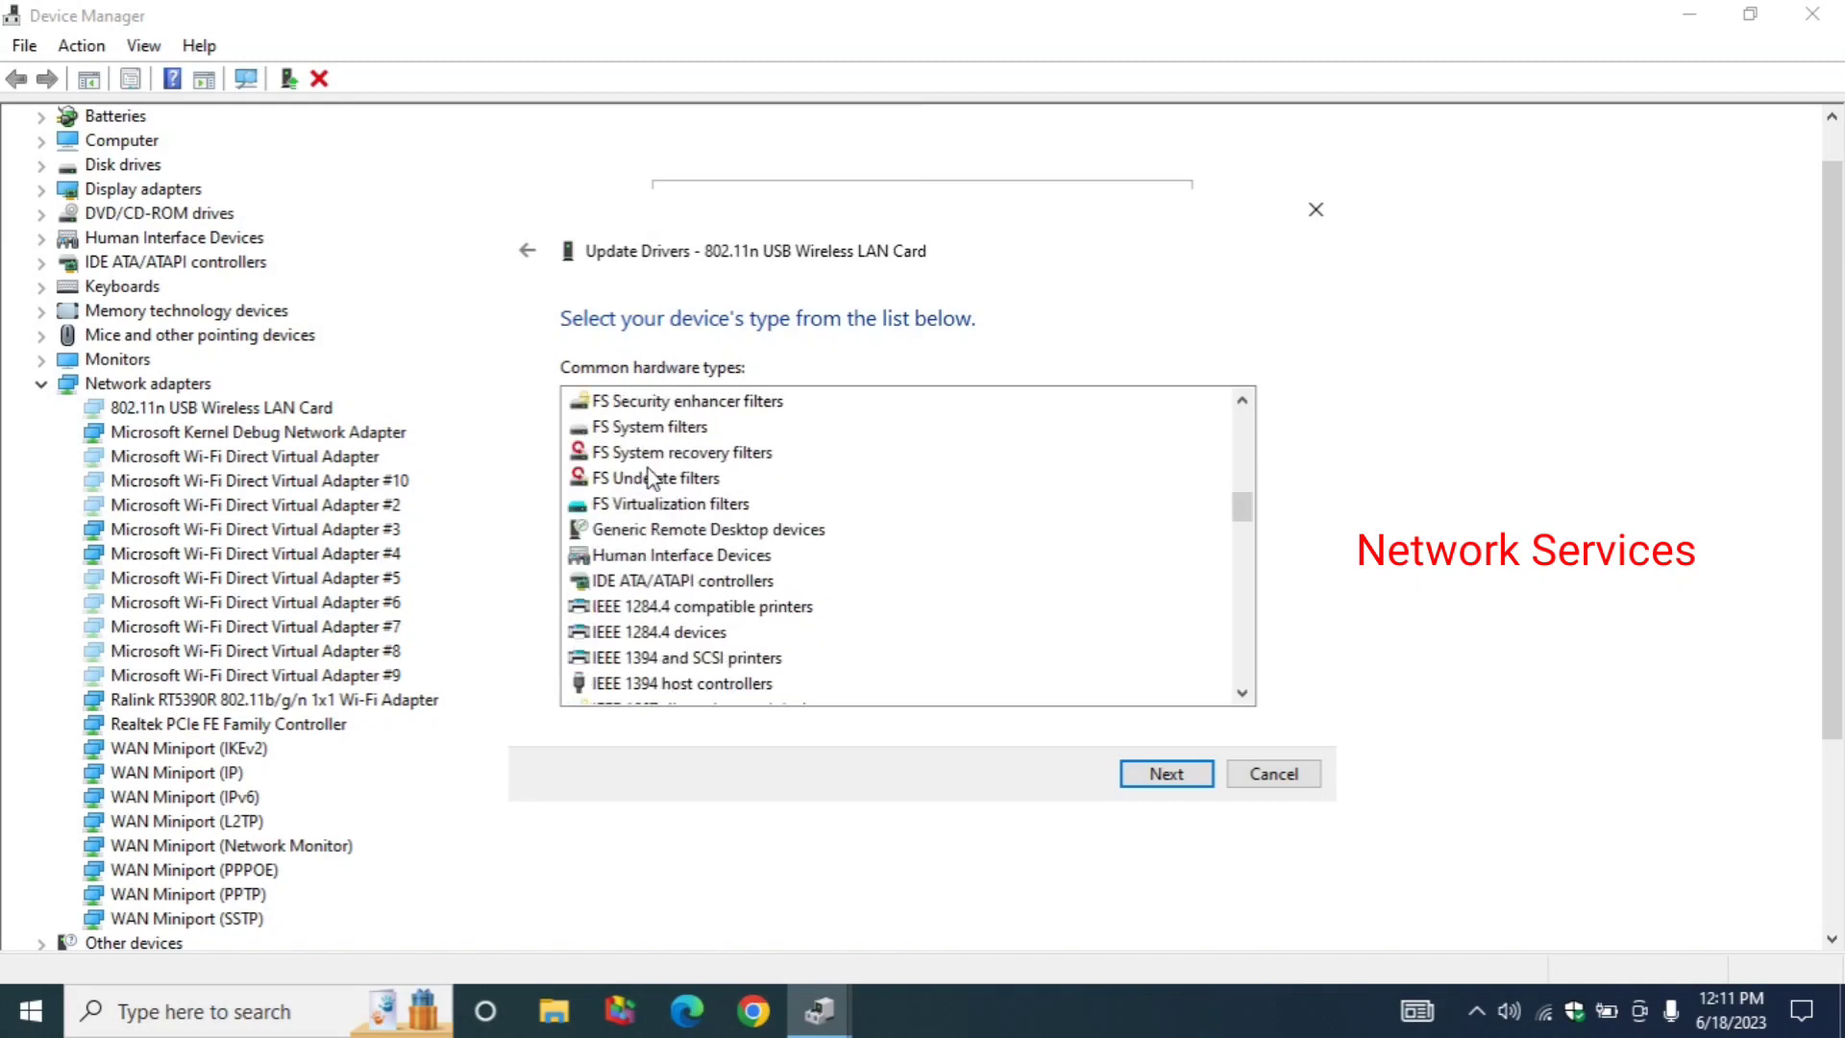
pyautogui.scroll(-4, 653, 497)
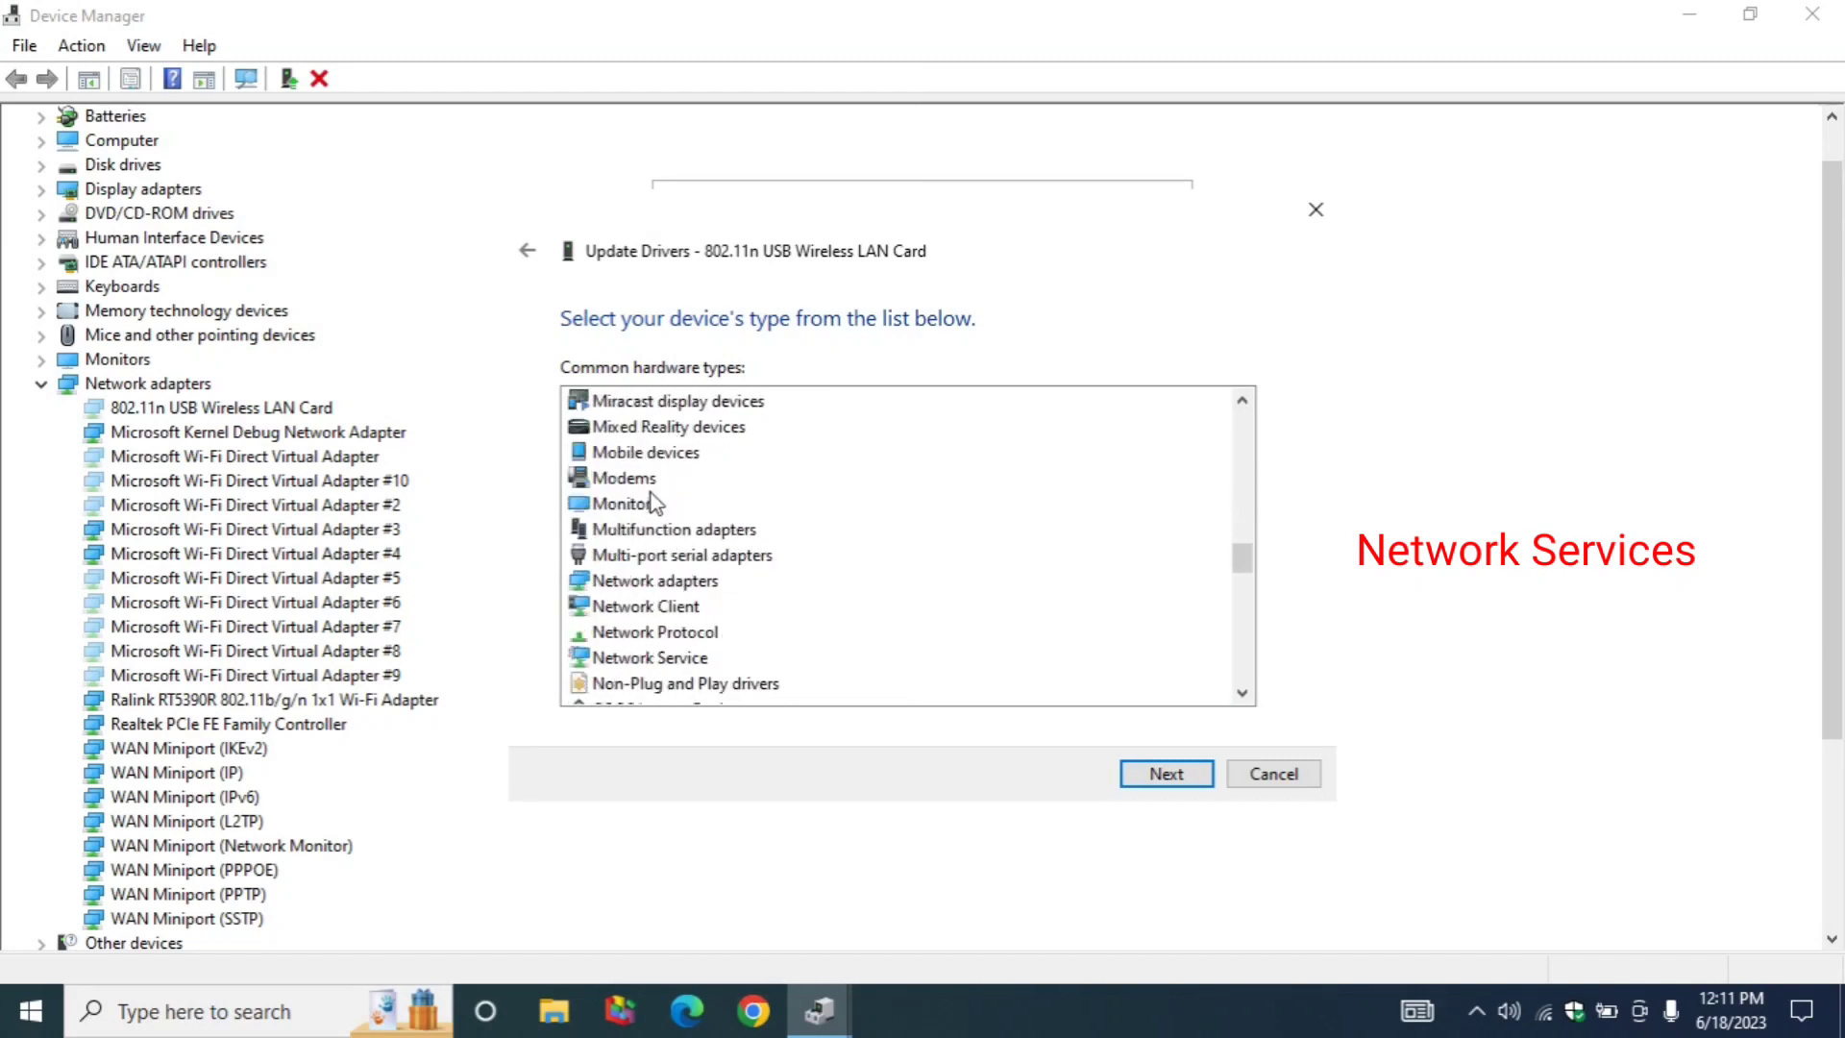
pyautogui.click(667, 583)
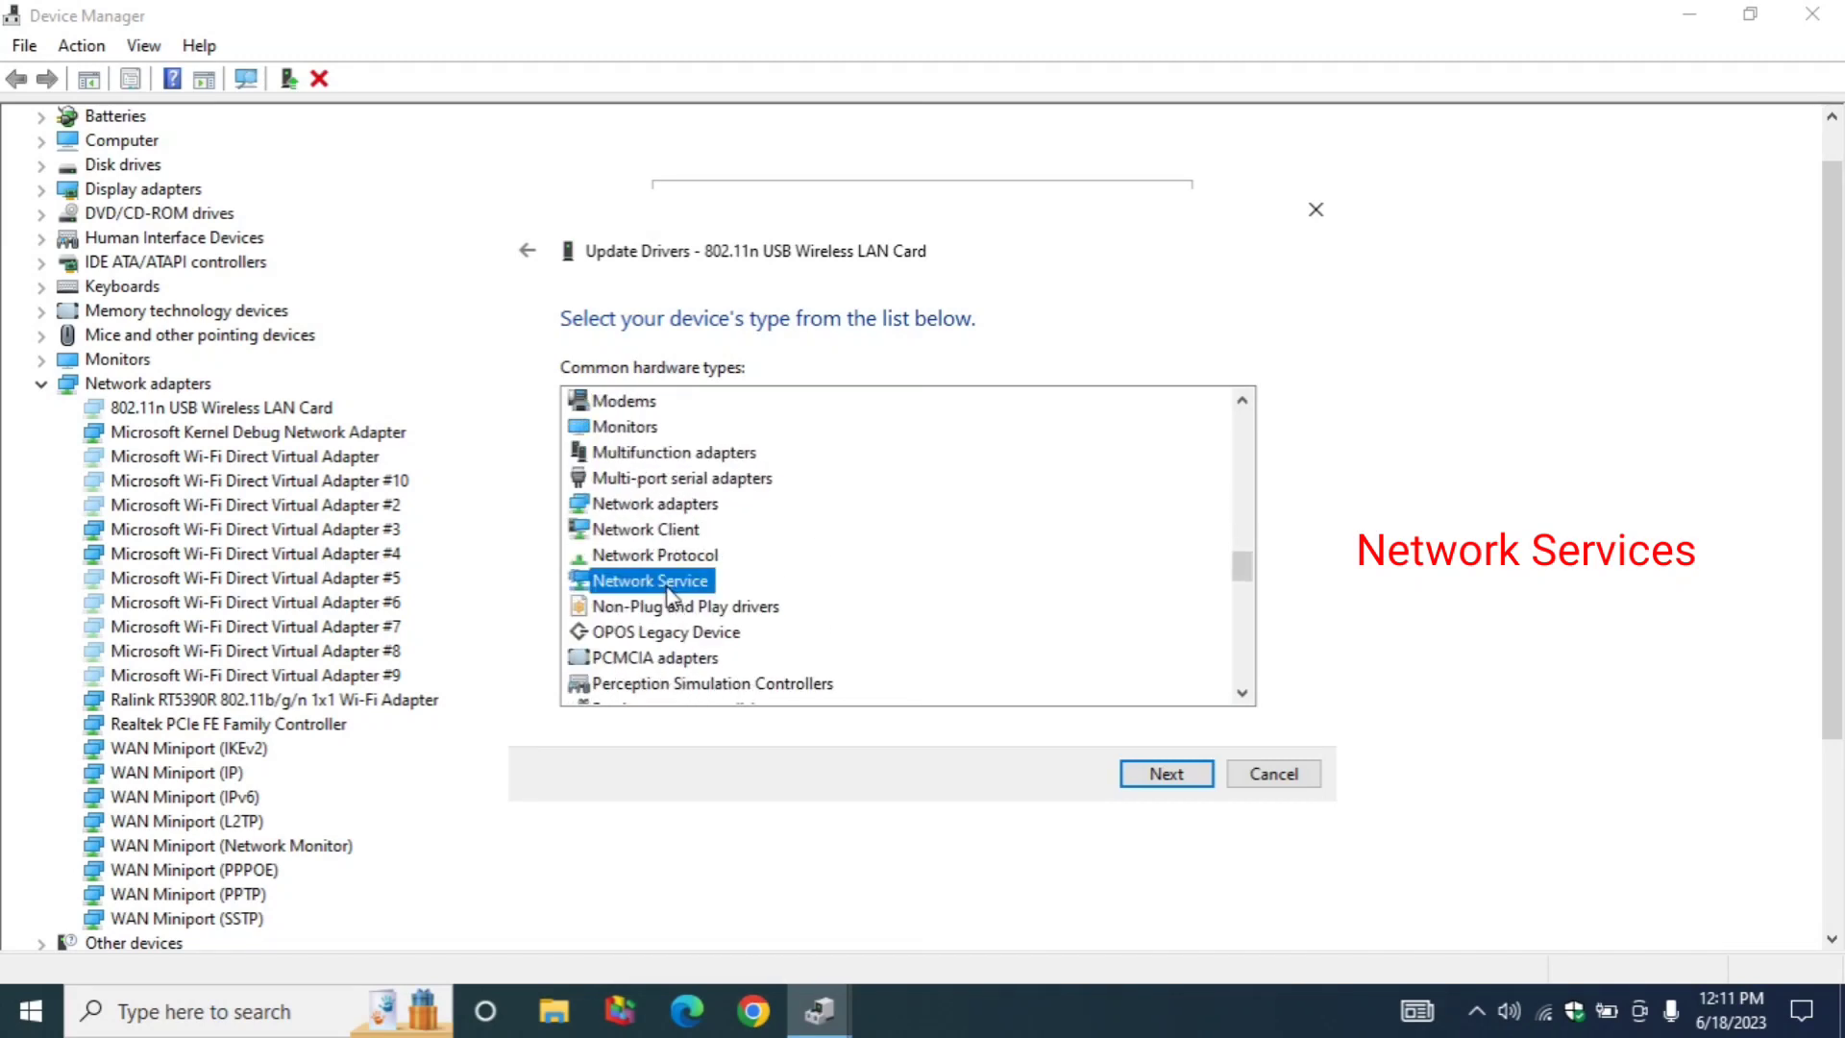
pyautogui.click(1158, 773)
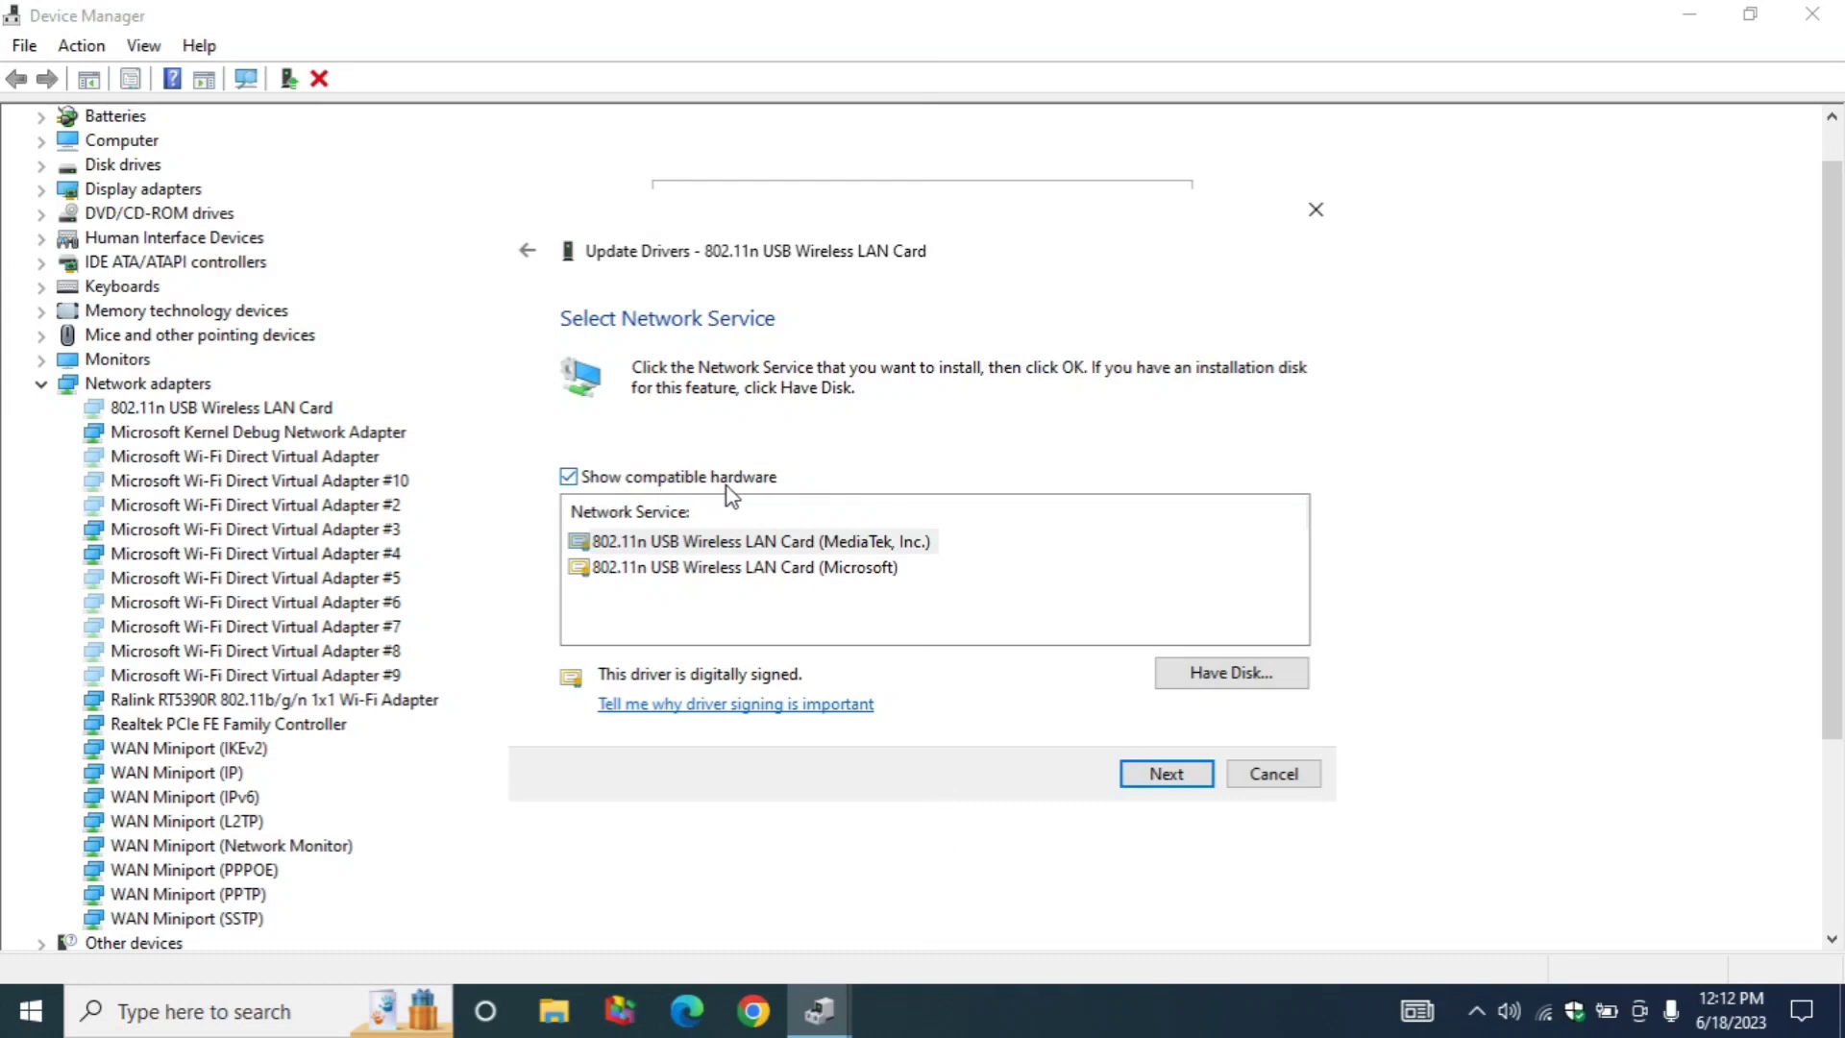
# Install the MediaTek, Inc. version of the 802.11n USB Wireless LAN Card driver
pyautogui.click(711, 542)
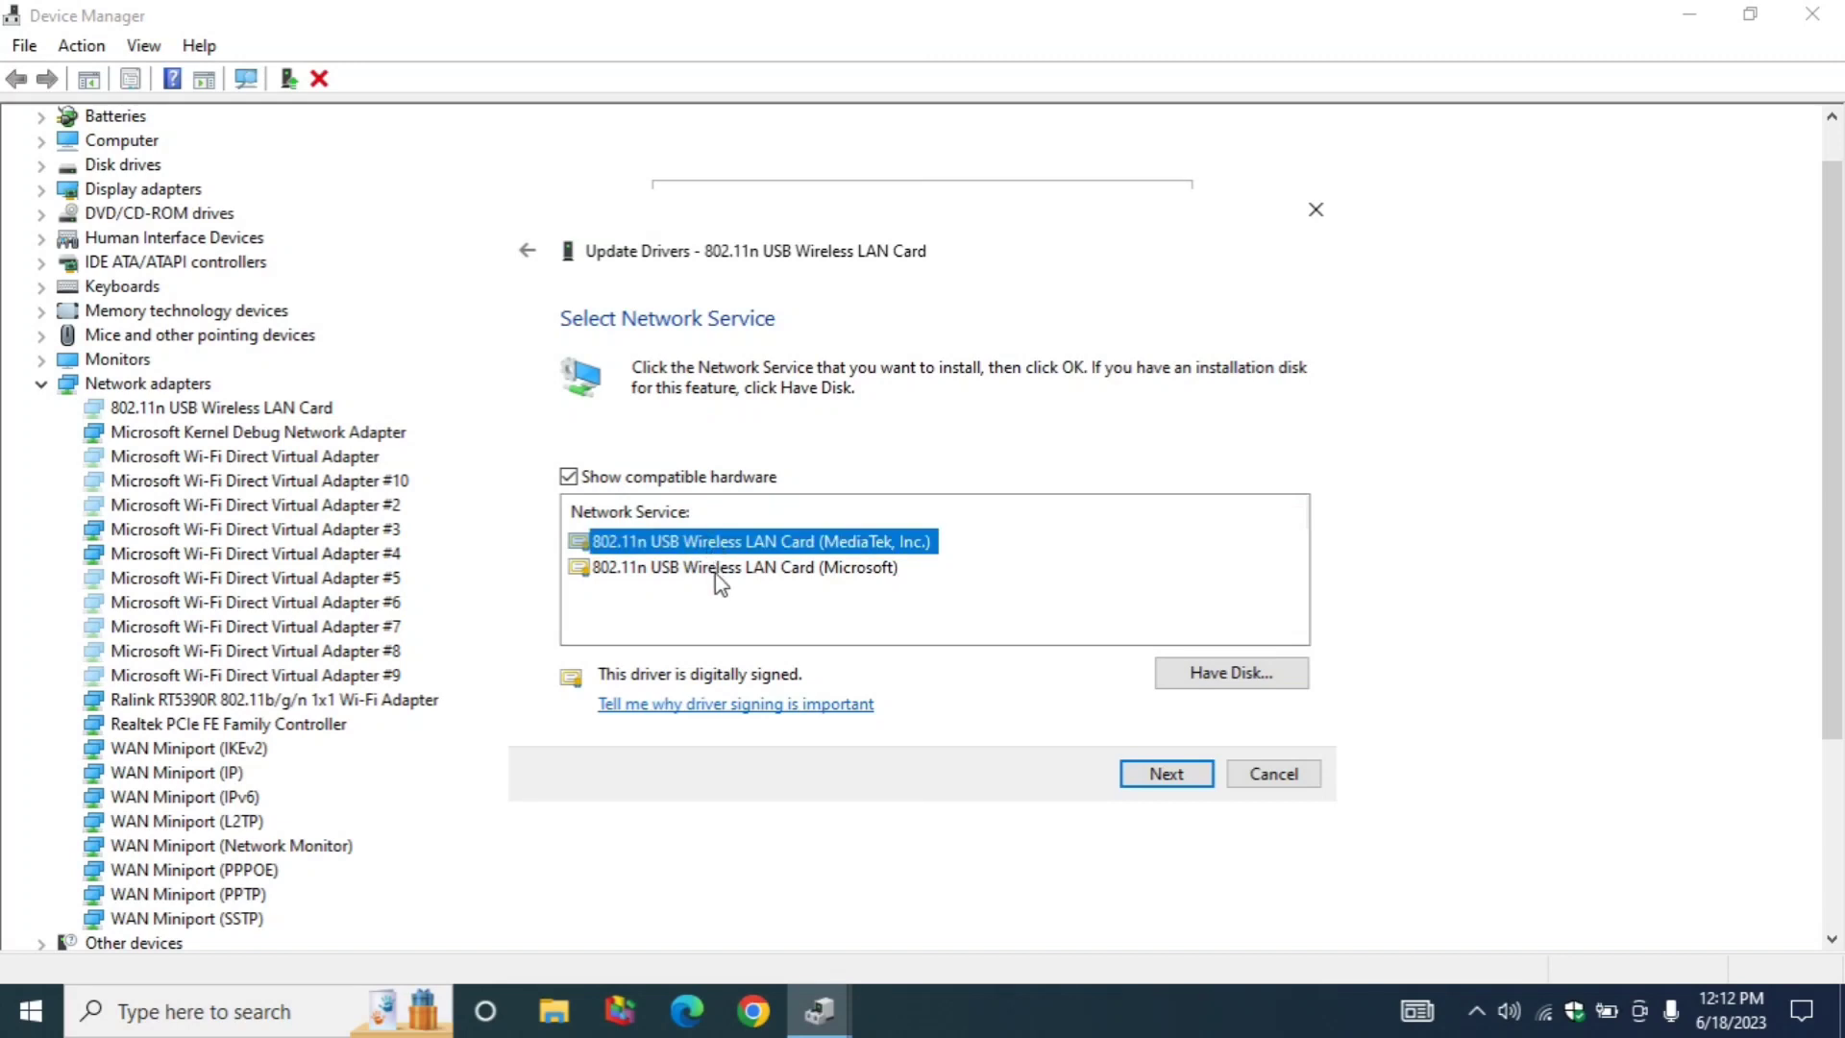
pyautogui.click(718, 568)
pyautogui.click(732, 549)
pyautogui.click(732, 567)
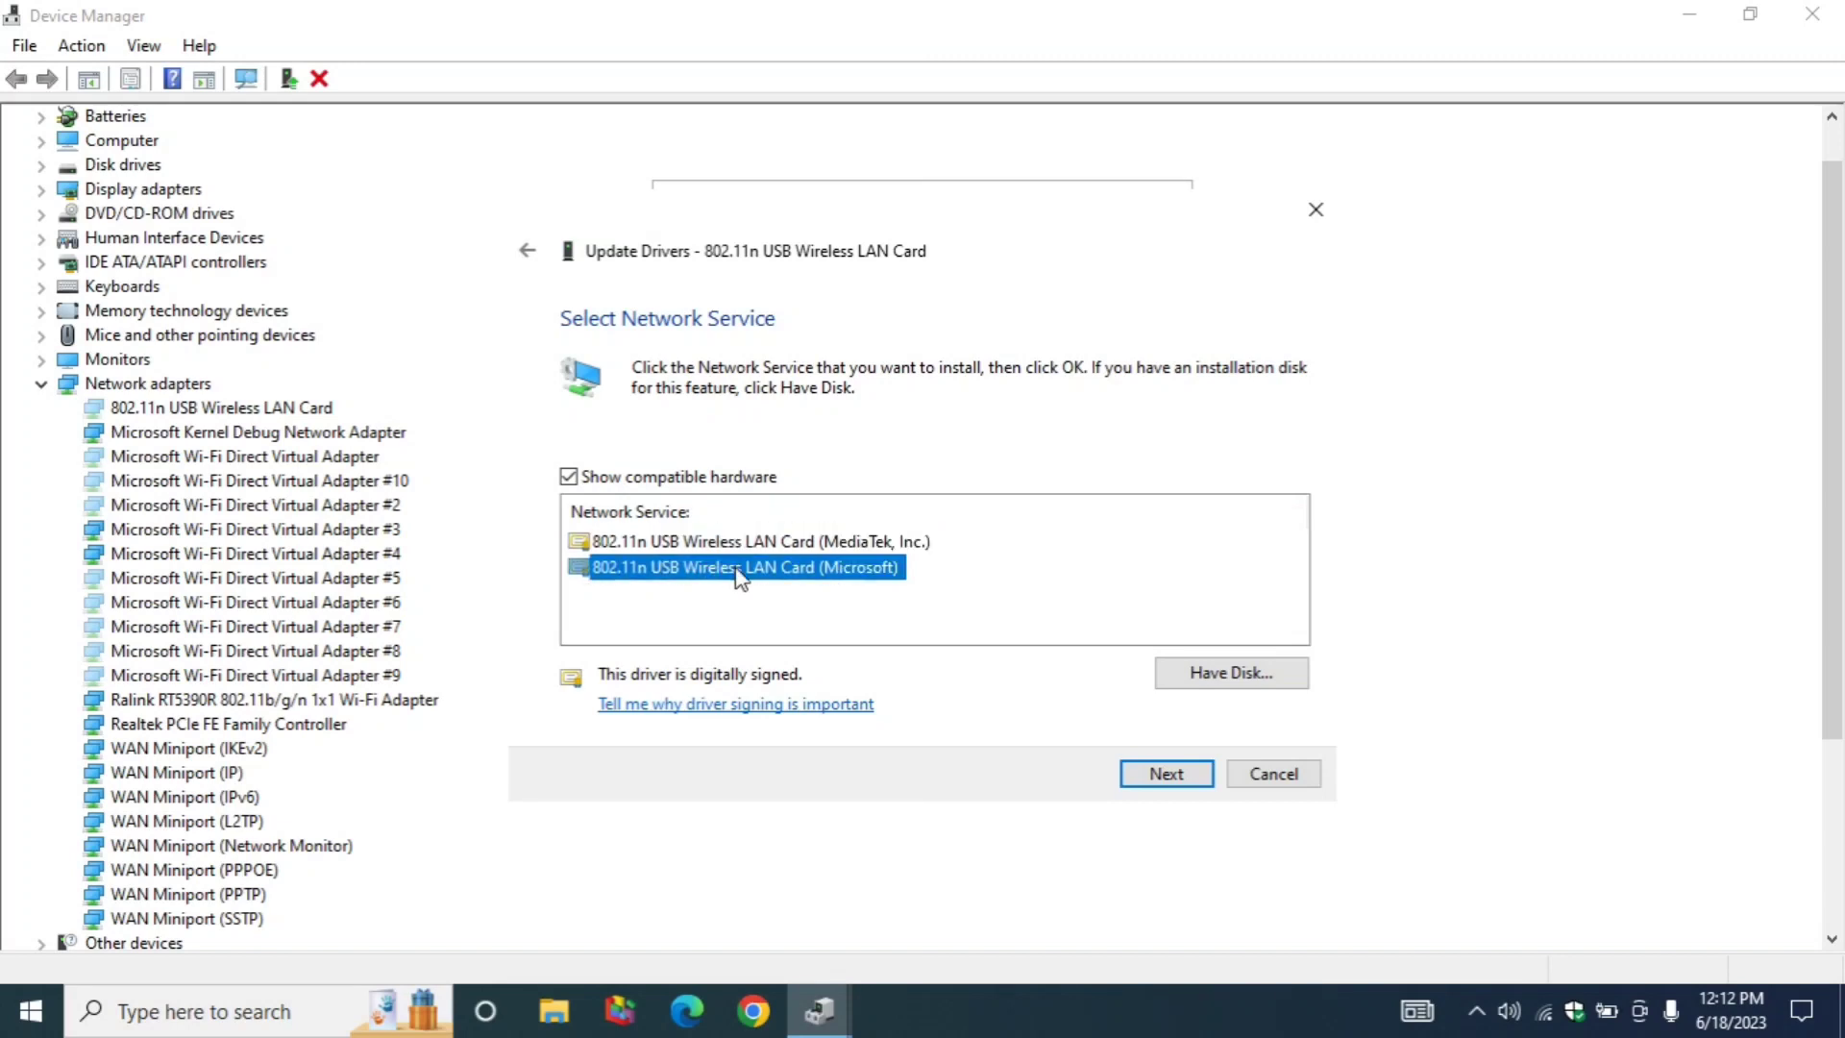
pyautogui.click(735, 548)
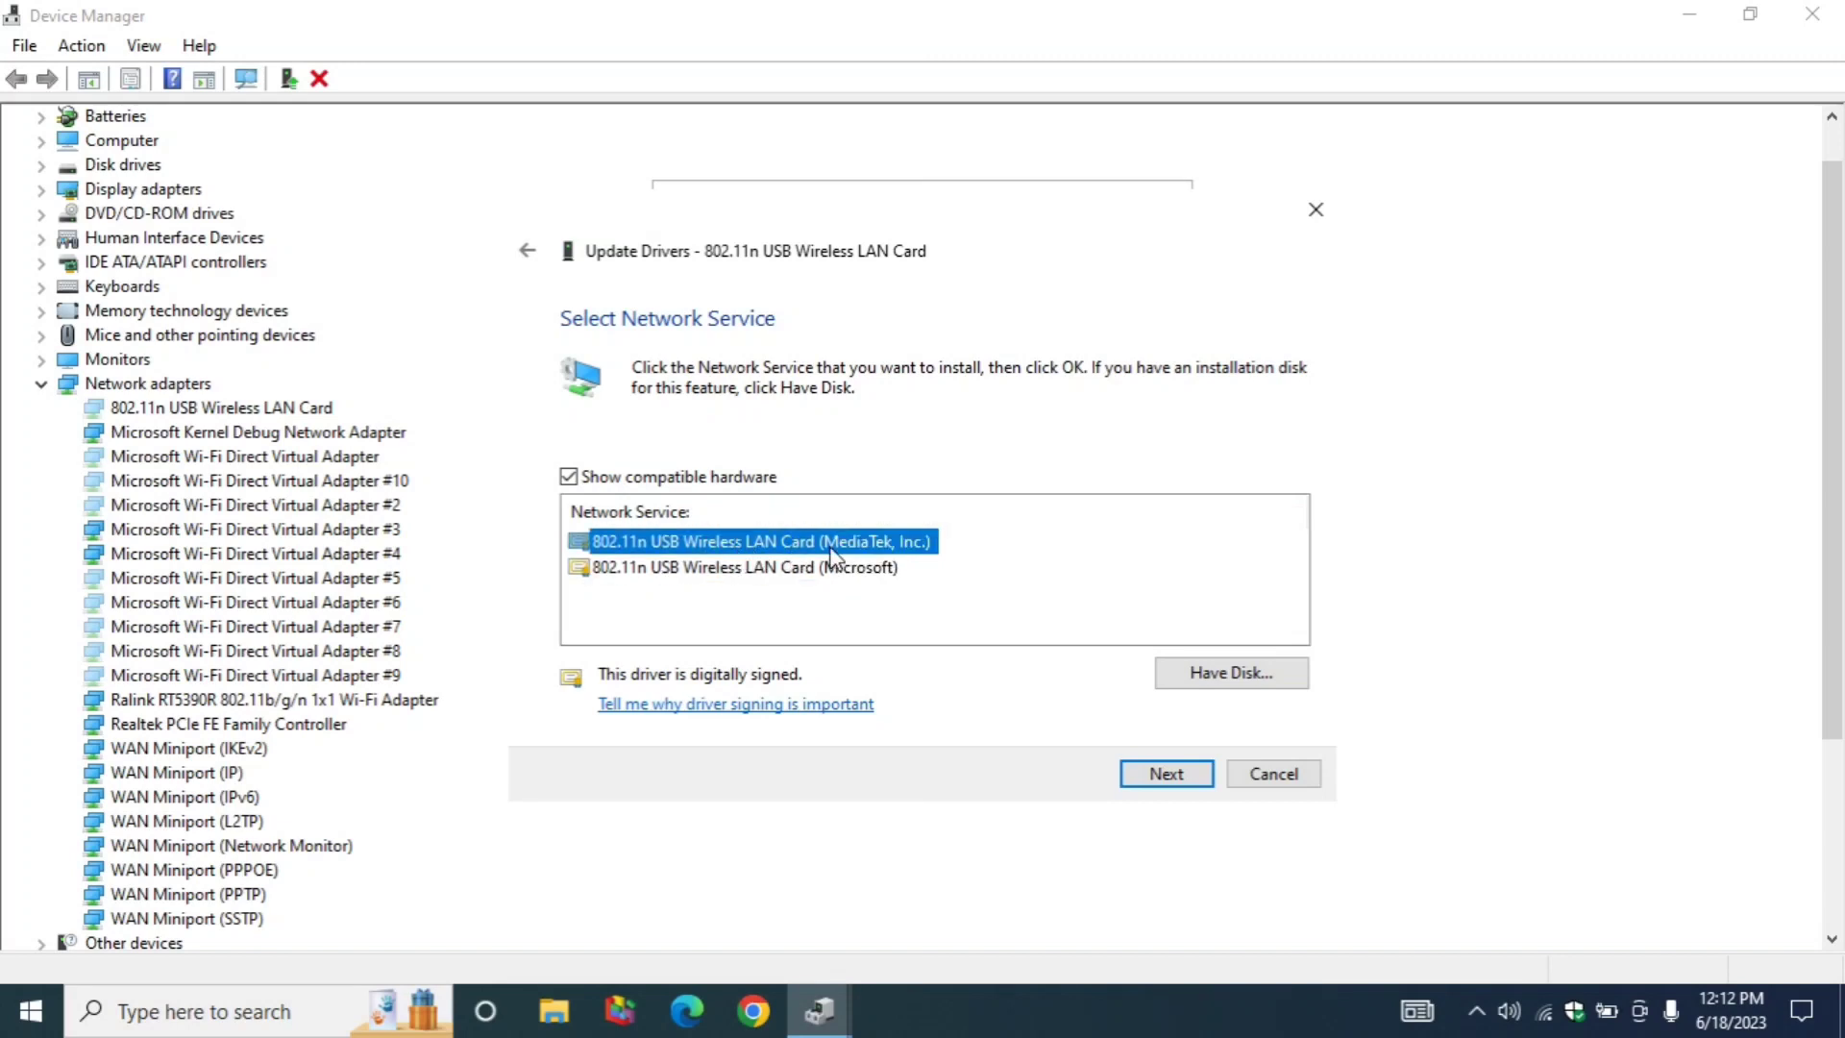
pyautogui.click(1181, 782)
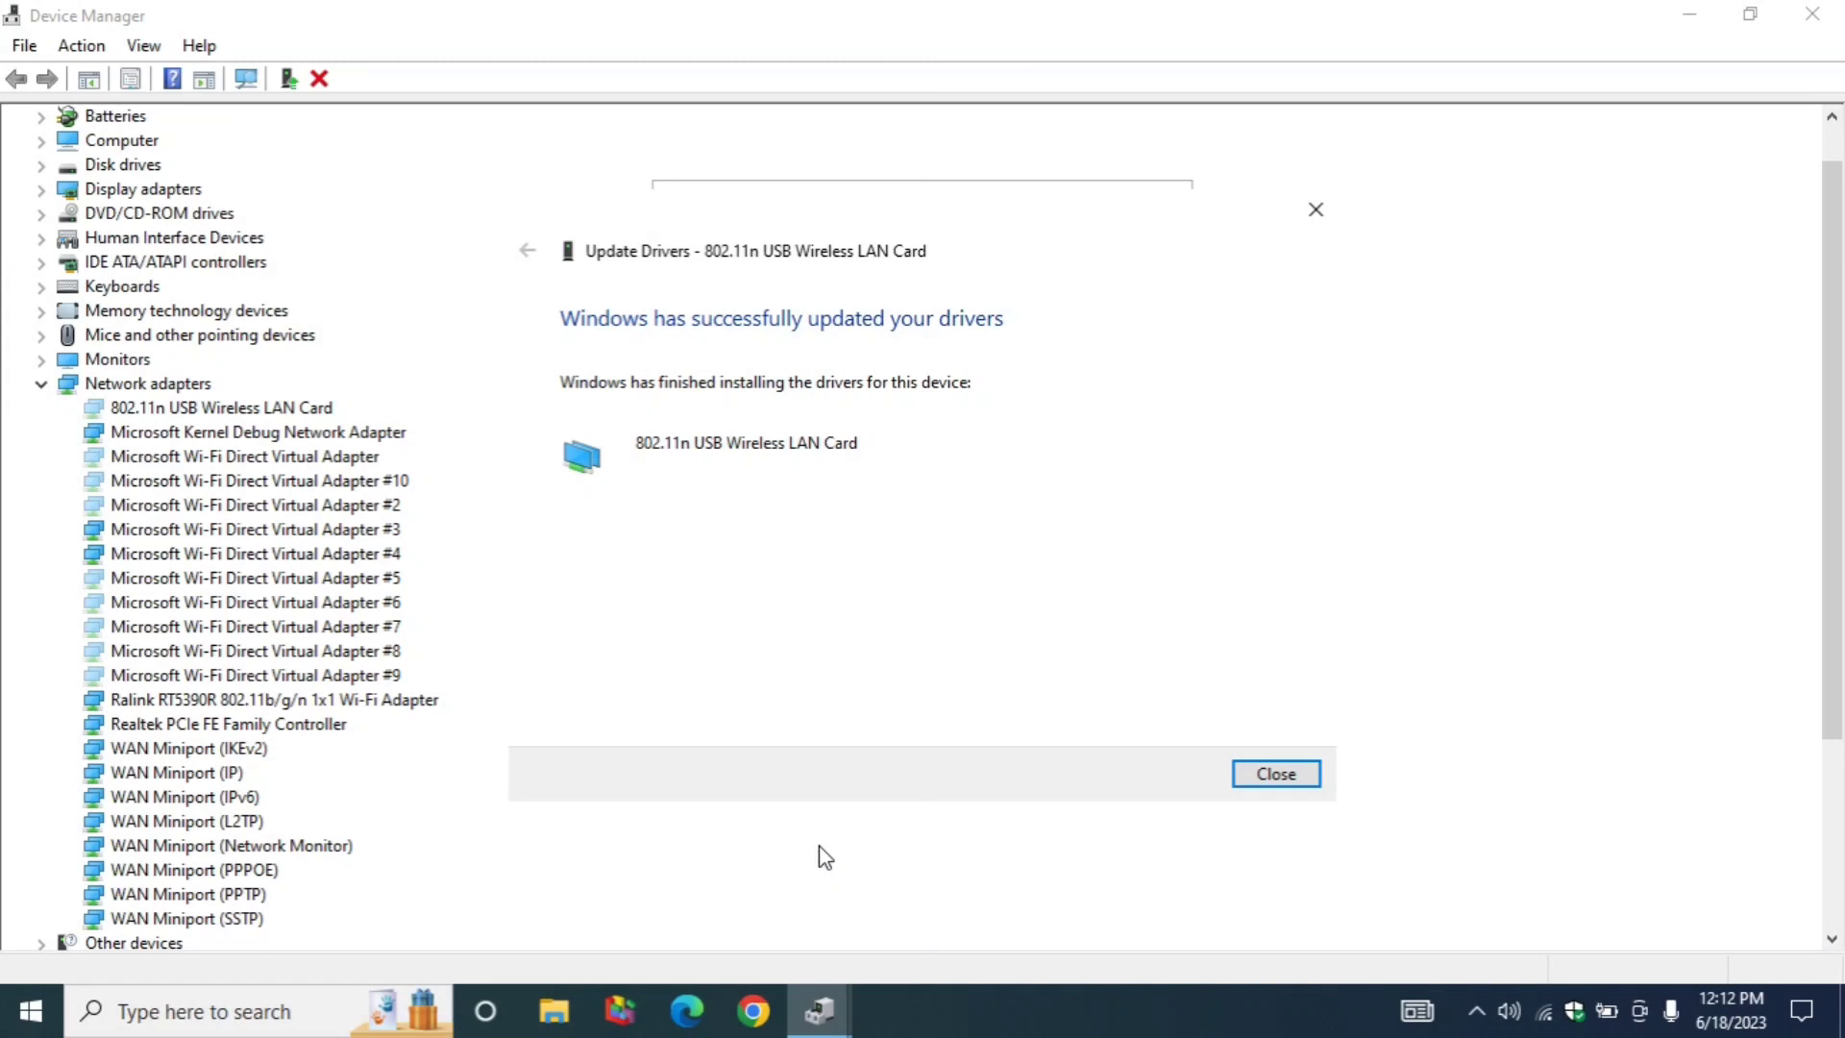
# From the Ralink RT5390R 802.11b/g/n 1x1 Wi-Fi Adapter's properties, start a manual driver update that picks from the available drivers list
pyautogui.click(359, 709)
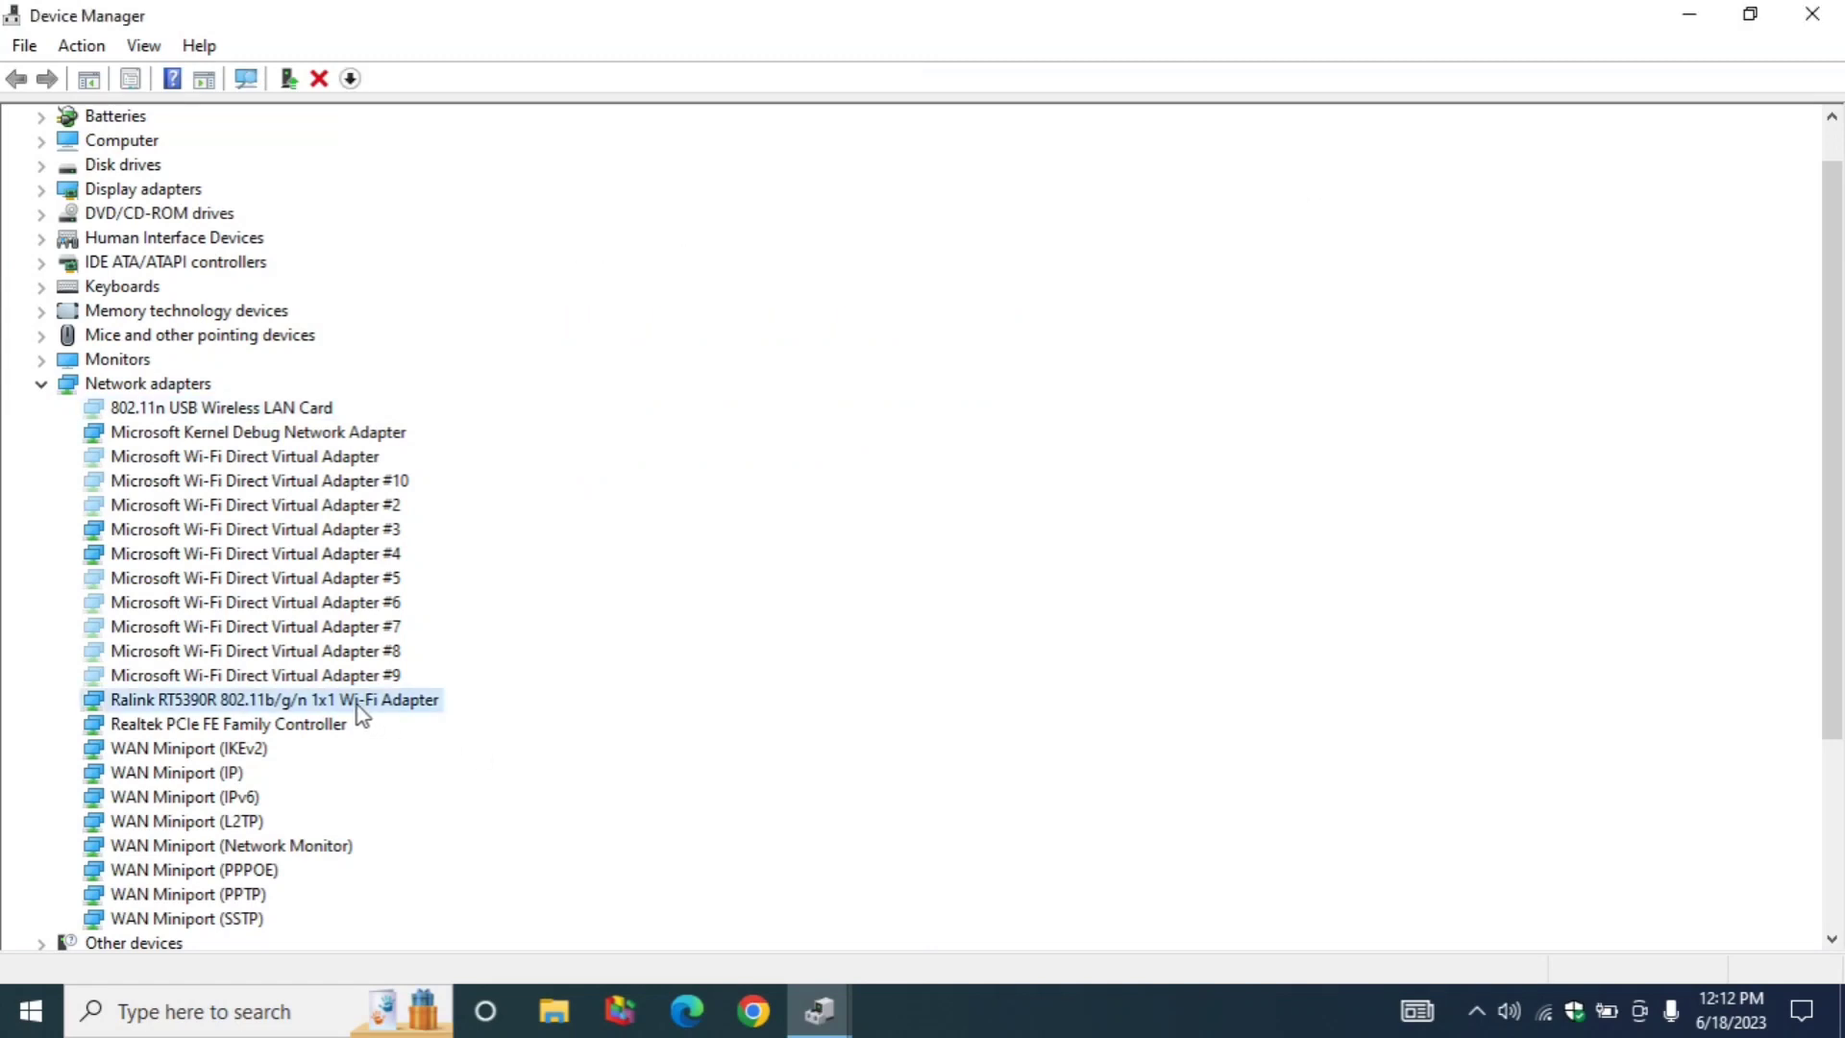
pyautogui.rightClick(360, 711)
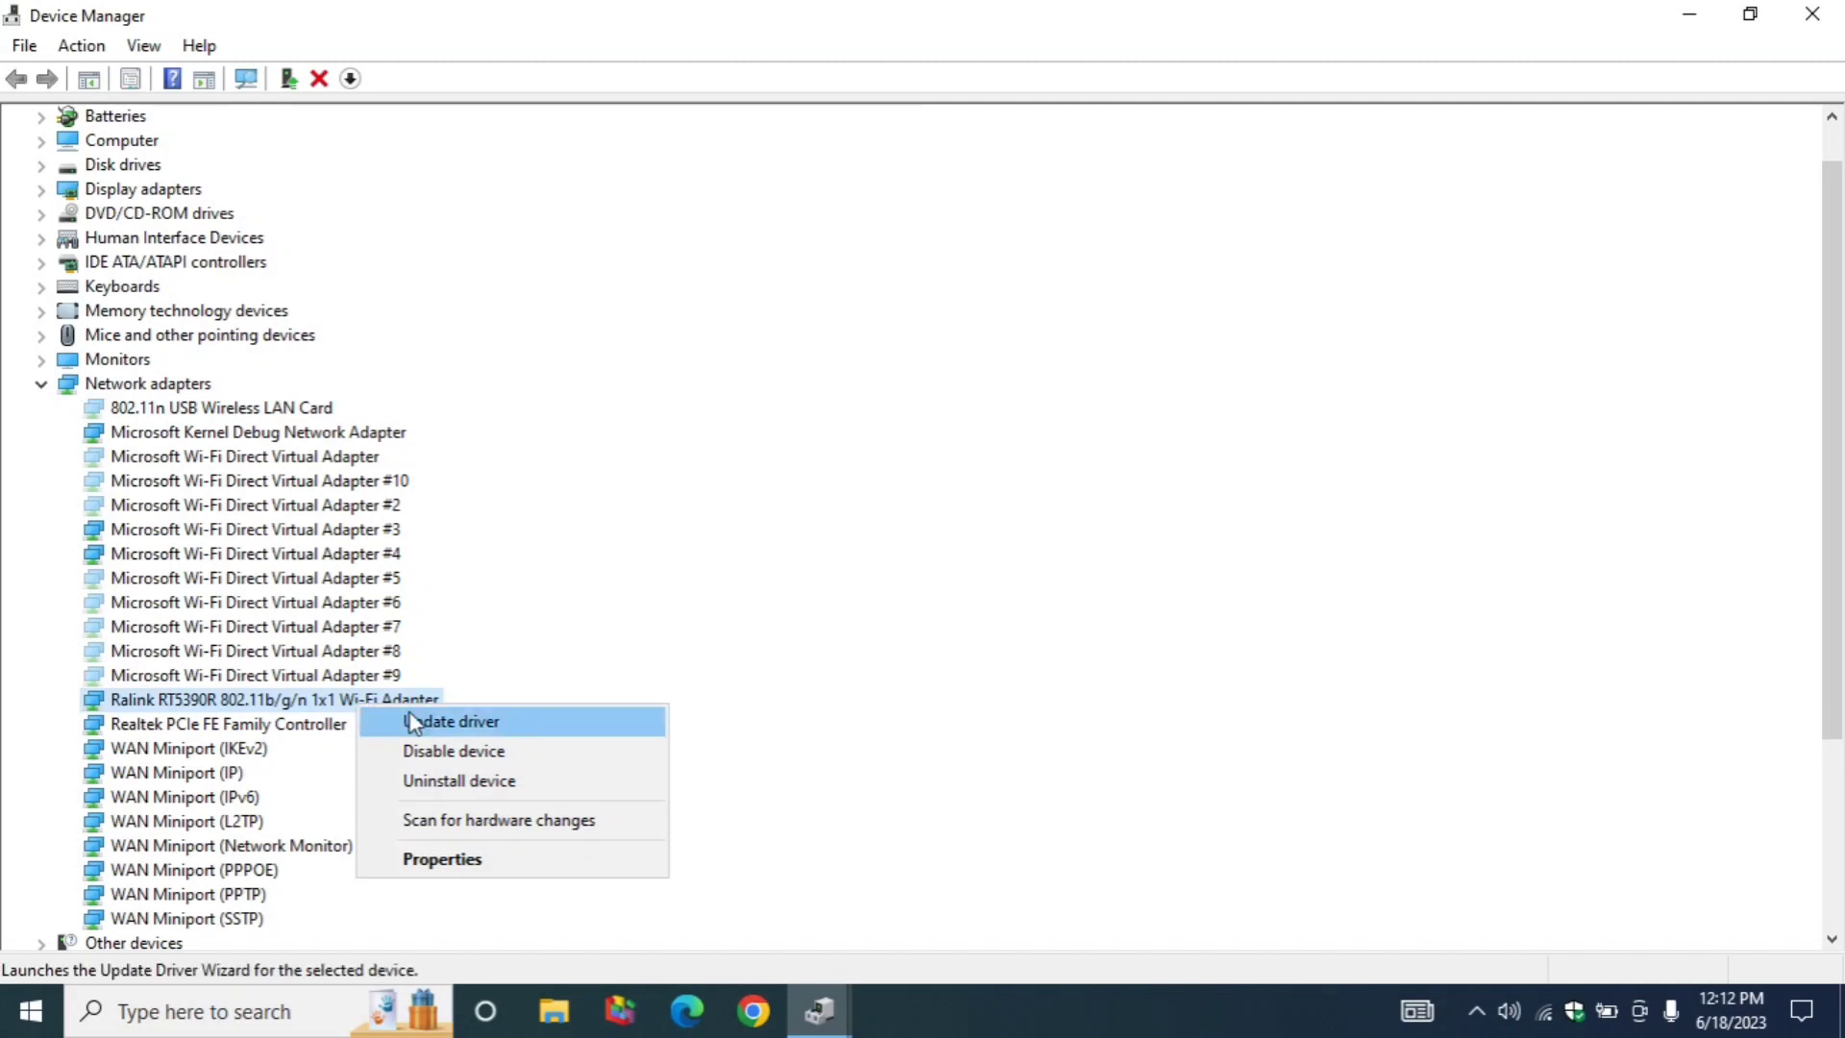
pyautogui.click(484, 862)
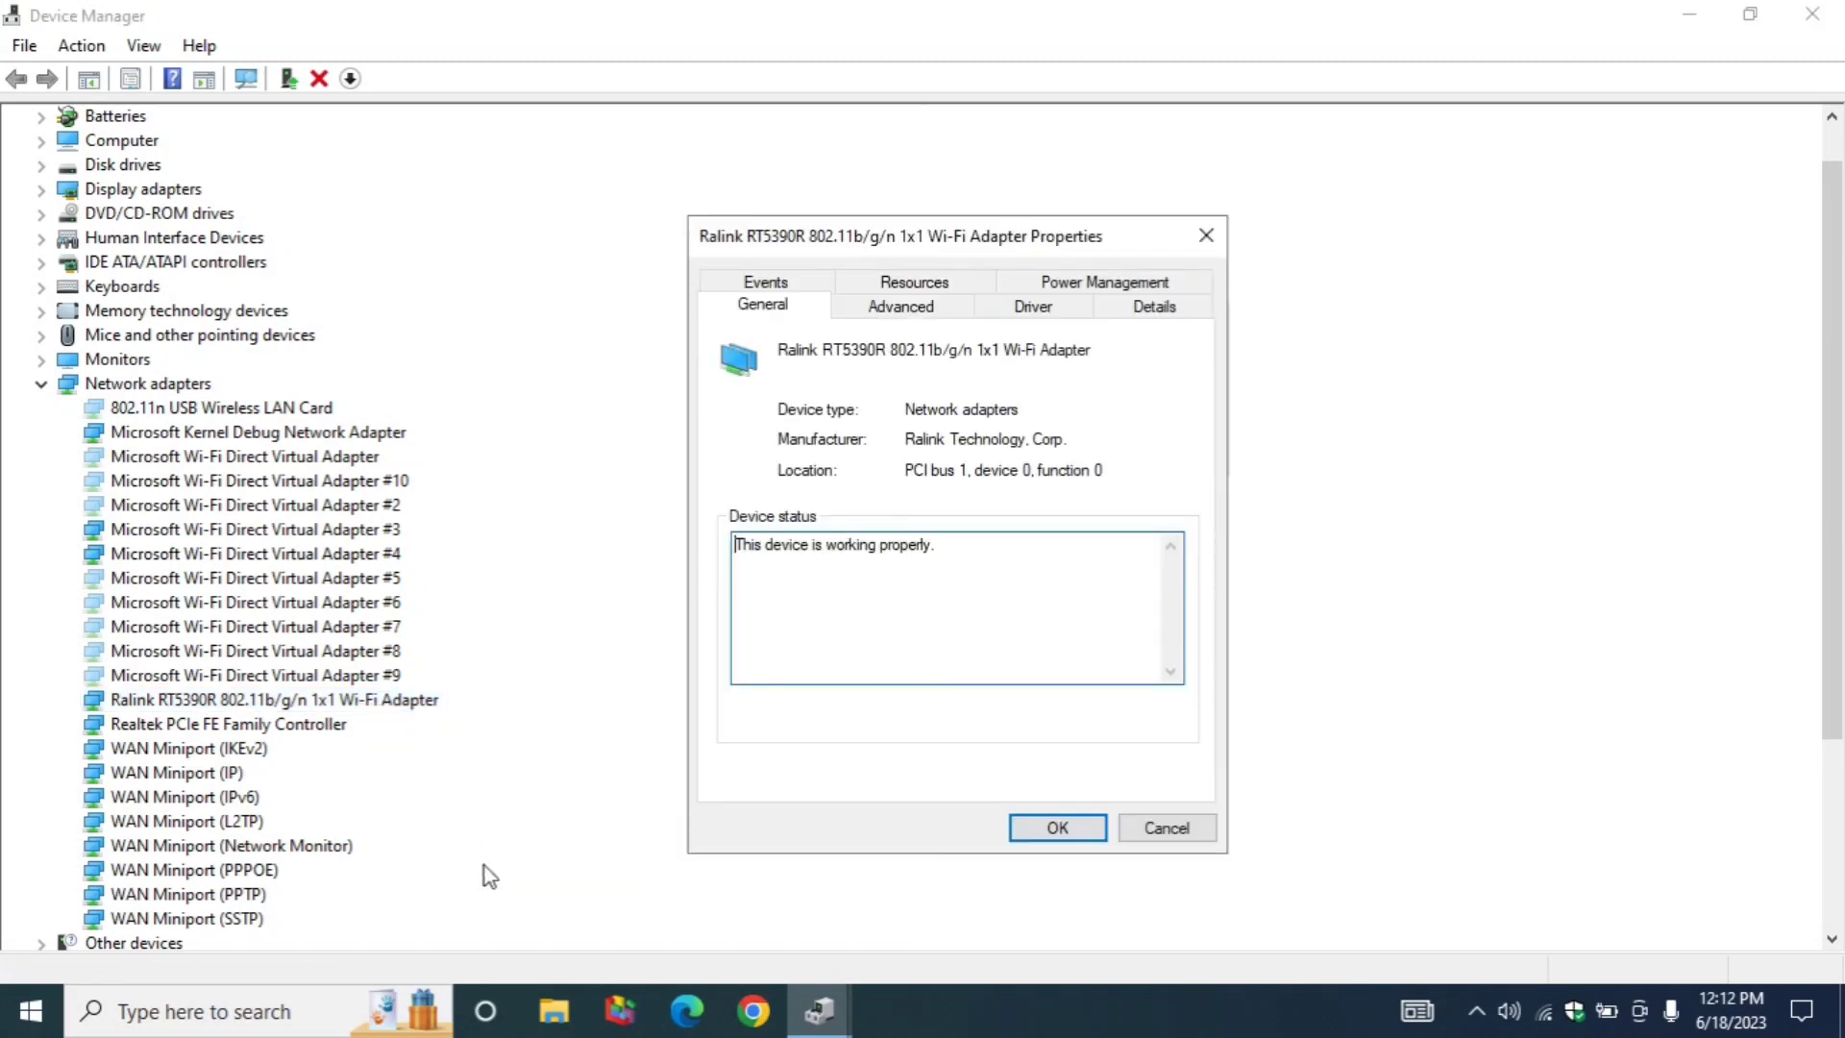
pyautogui.click(994, 312)
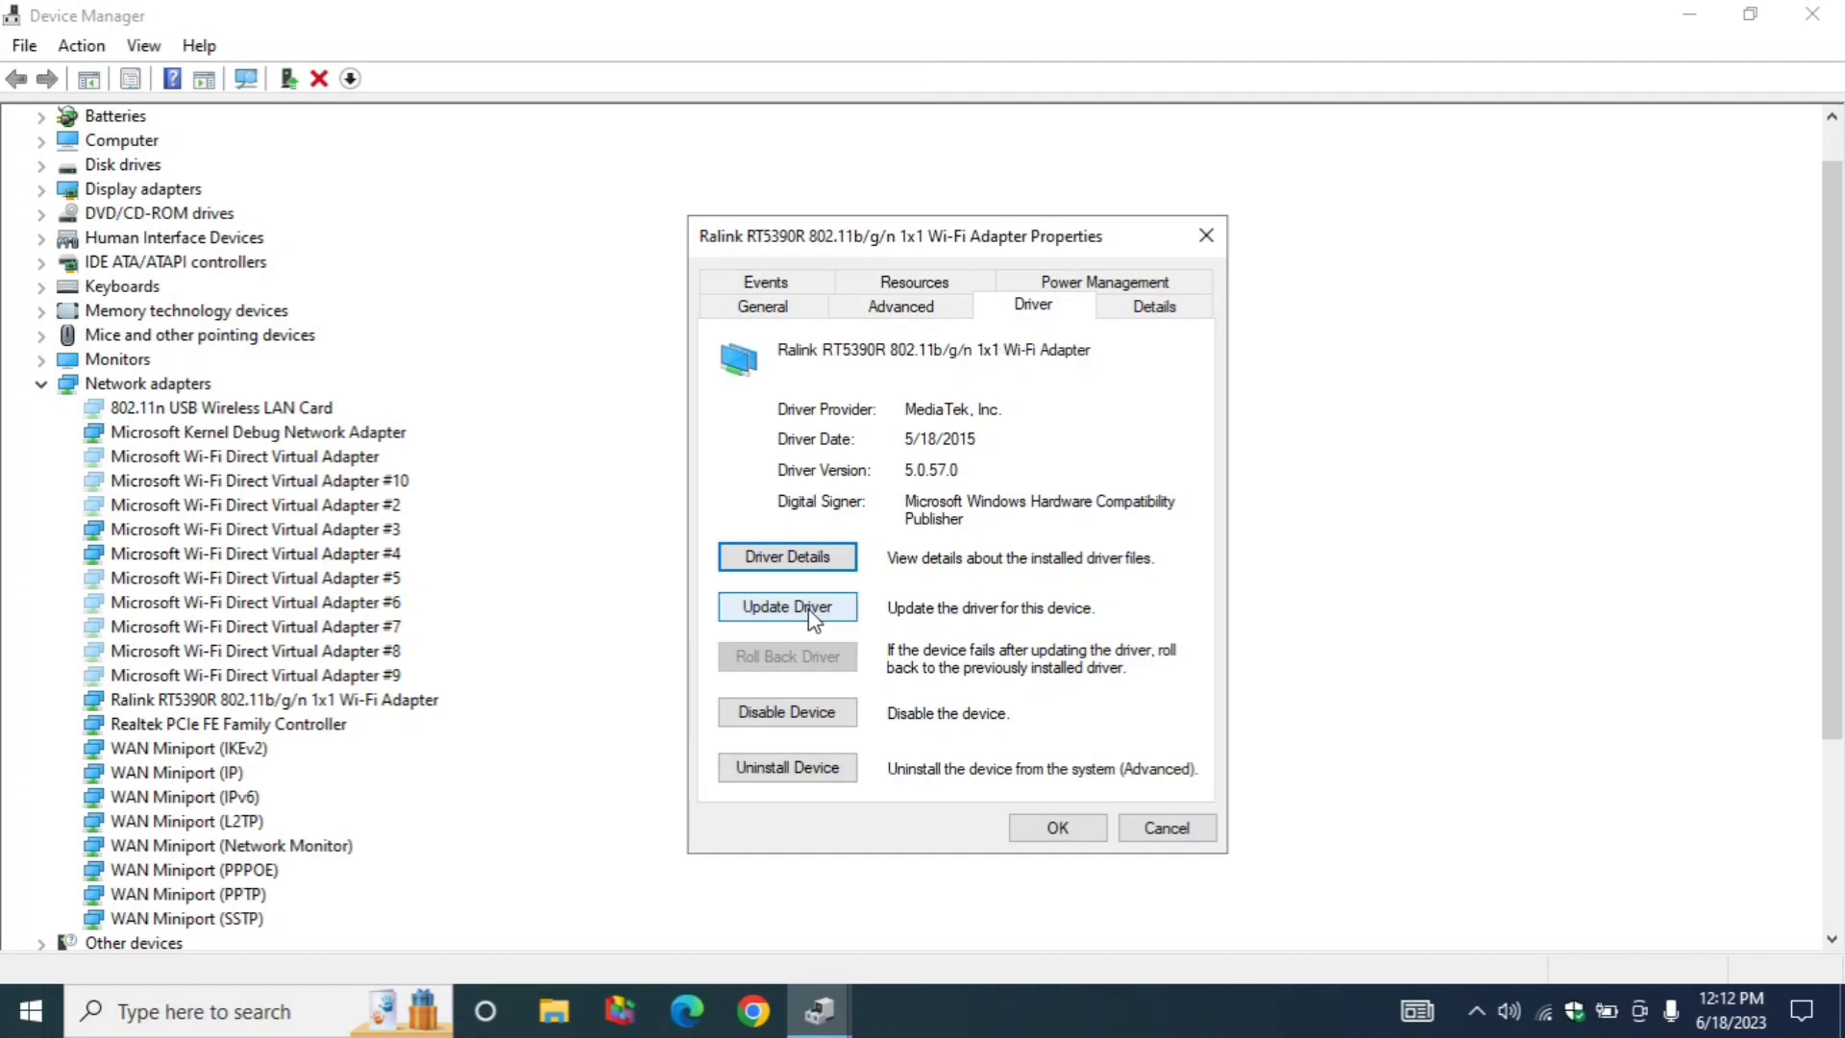
pyautogui.click(832, 611)
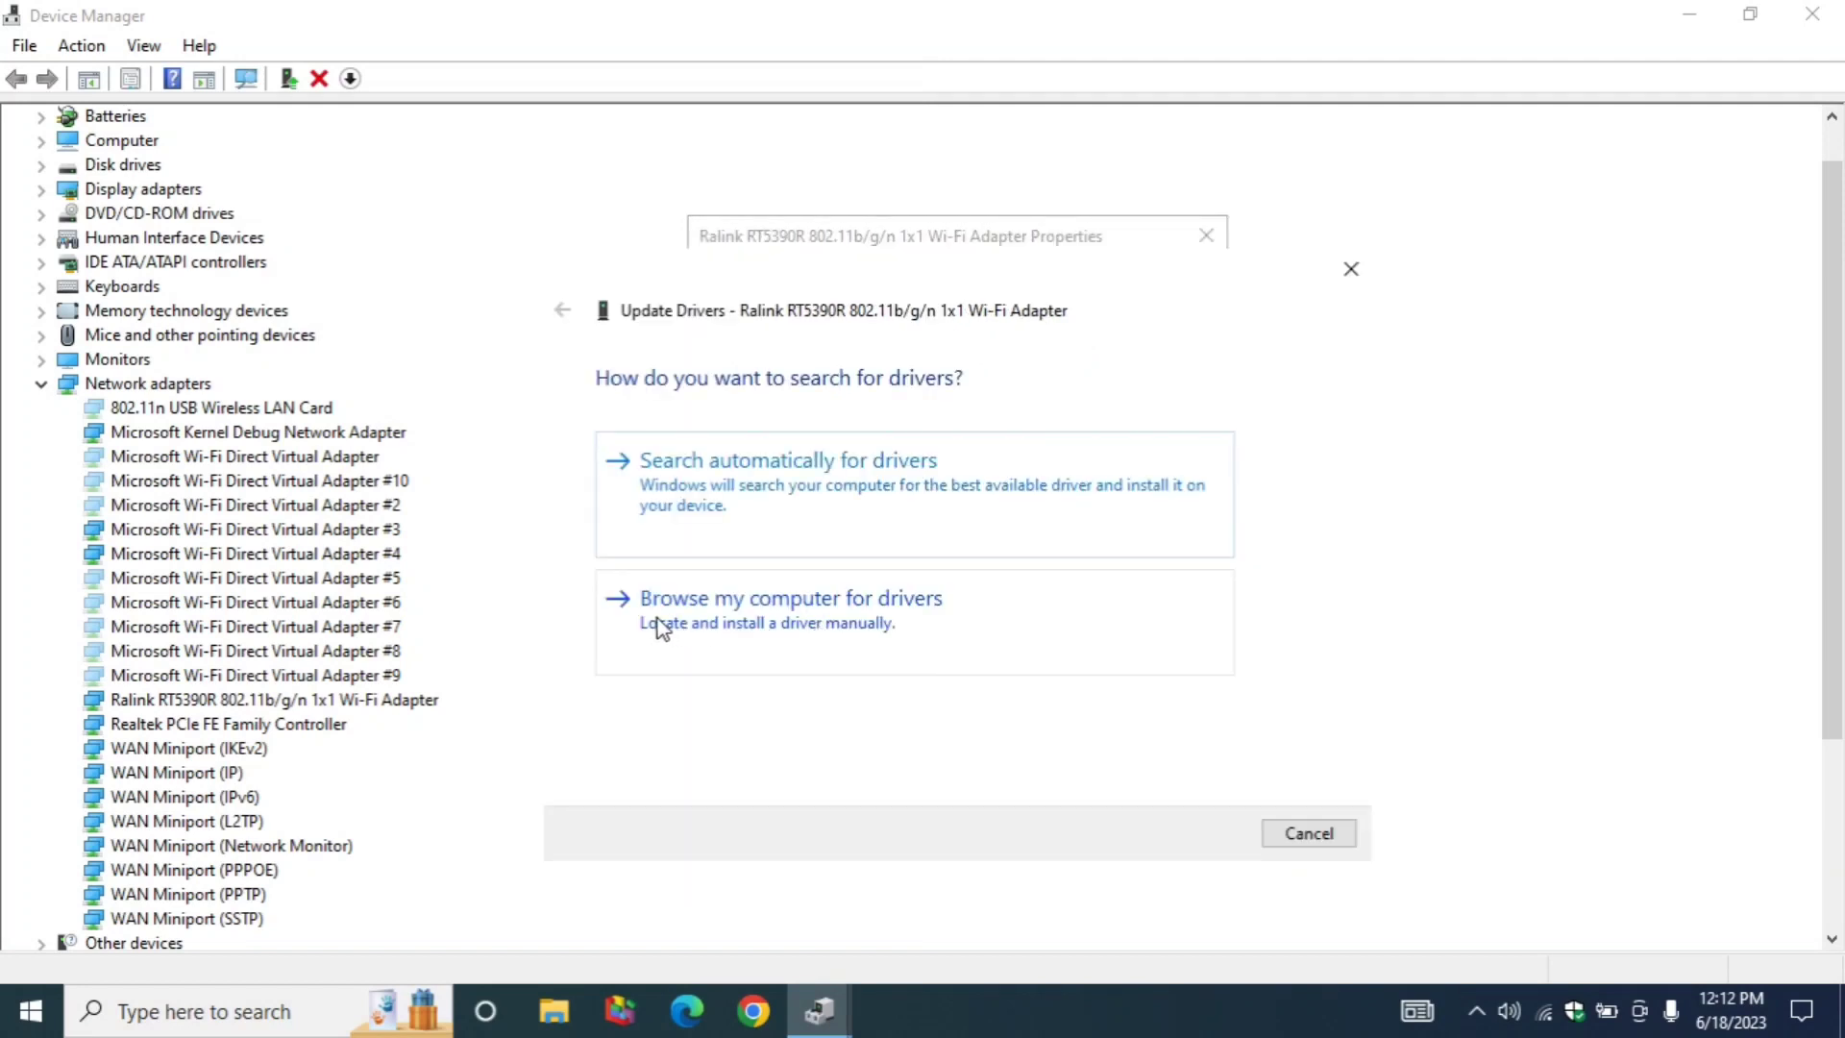
pyautogui.click(875, 625)
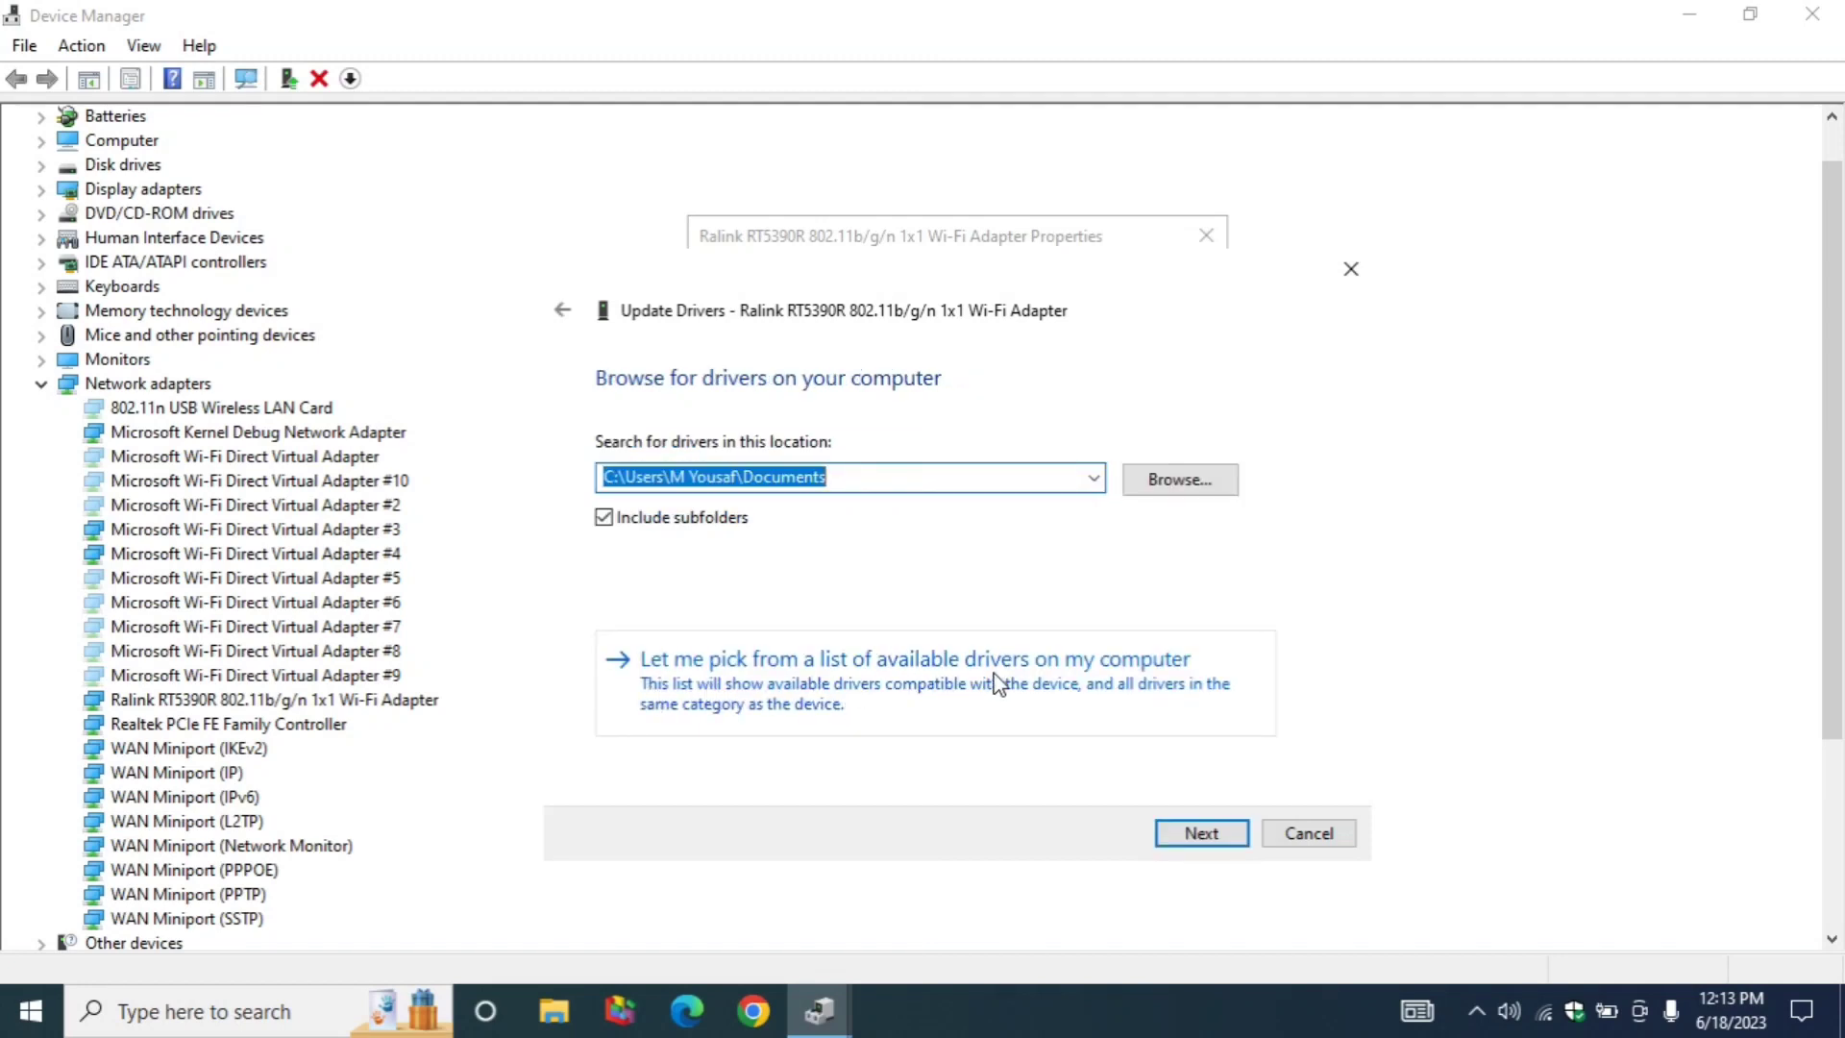
pyautogui.click(741, 690)
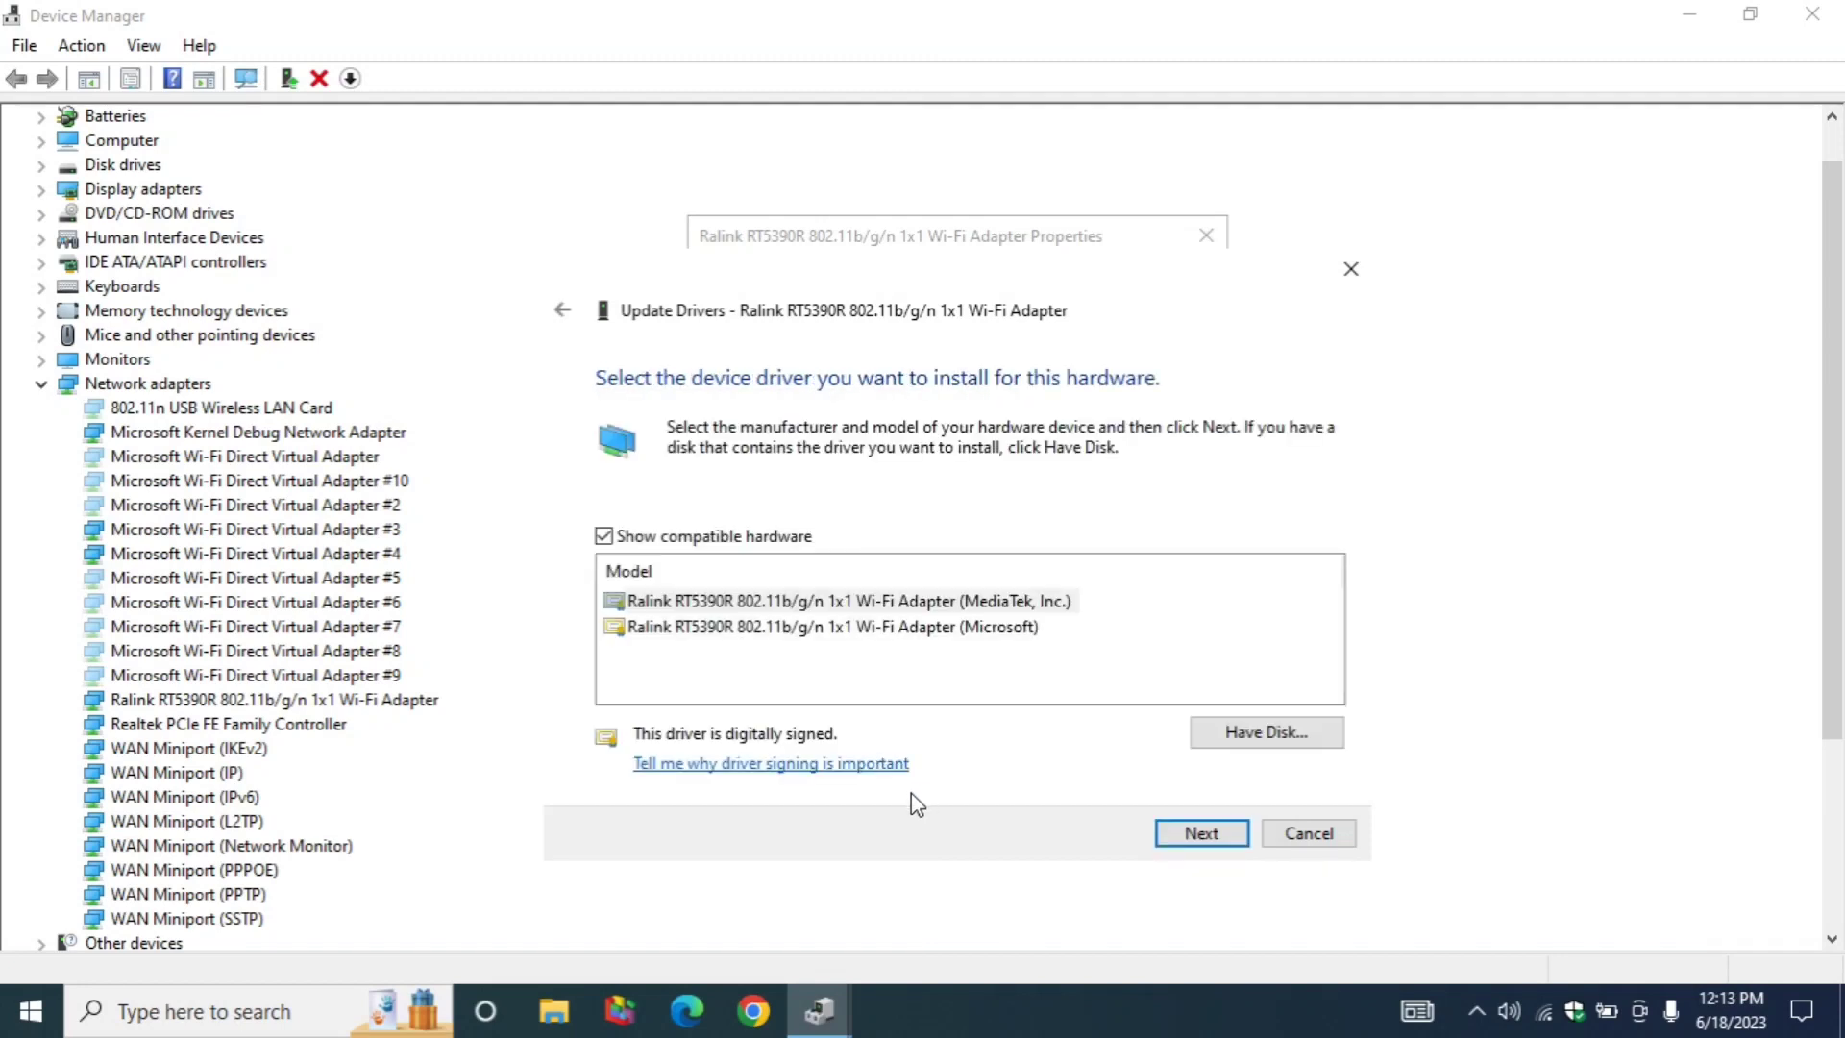
# Install the MediaTek, Inc. version of the Ralink RT5390R 802.11b/g/n 1x1 Wi-Fi Adapter driver
pyautogui.click(860, 601)
pyautogui.click(847, 628)
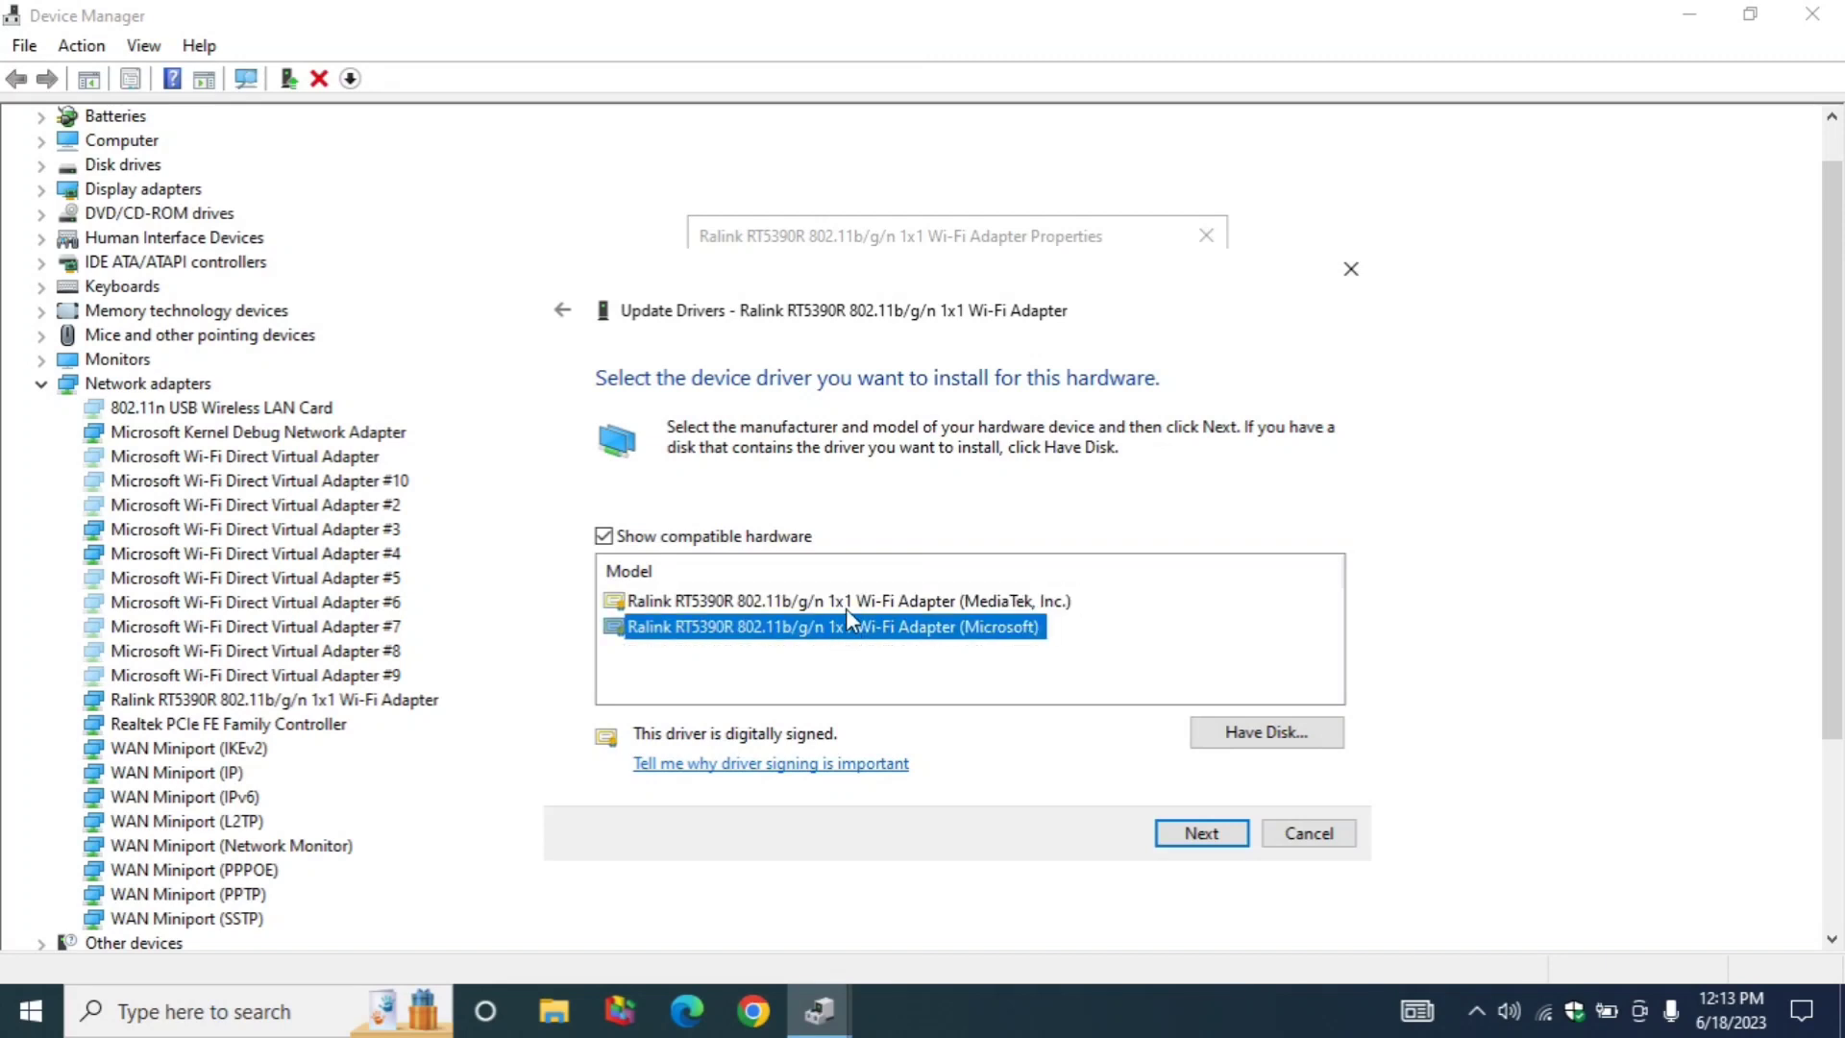
pyautogui.click(845, 602)
pyautogui.click(845, 625)
pyautogui.click(859, 598)
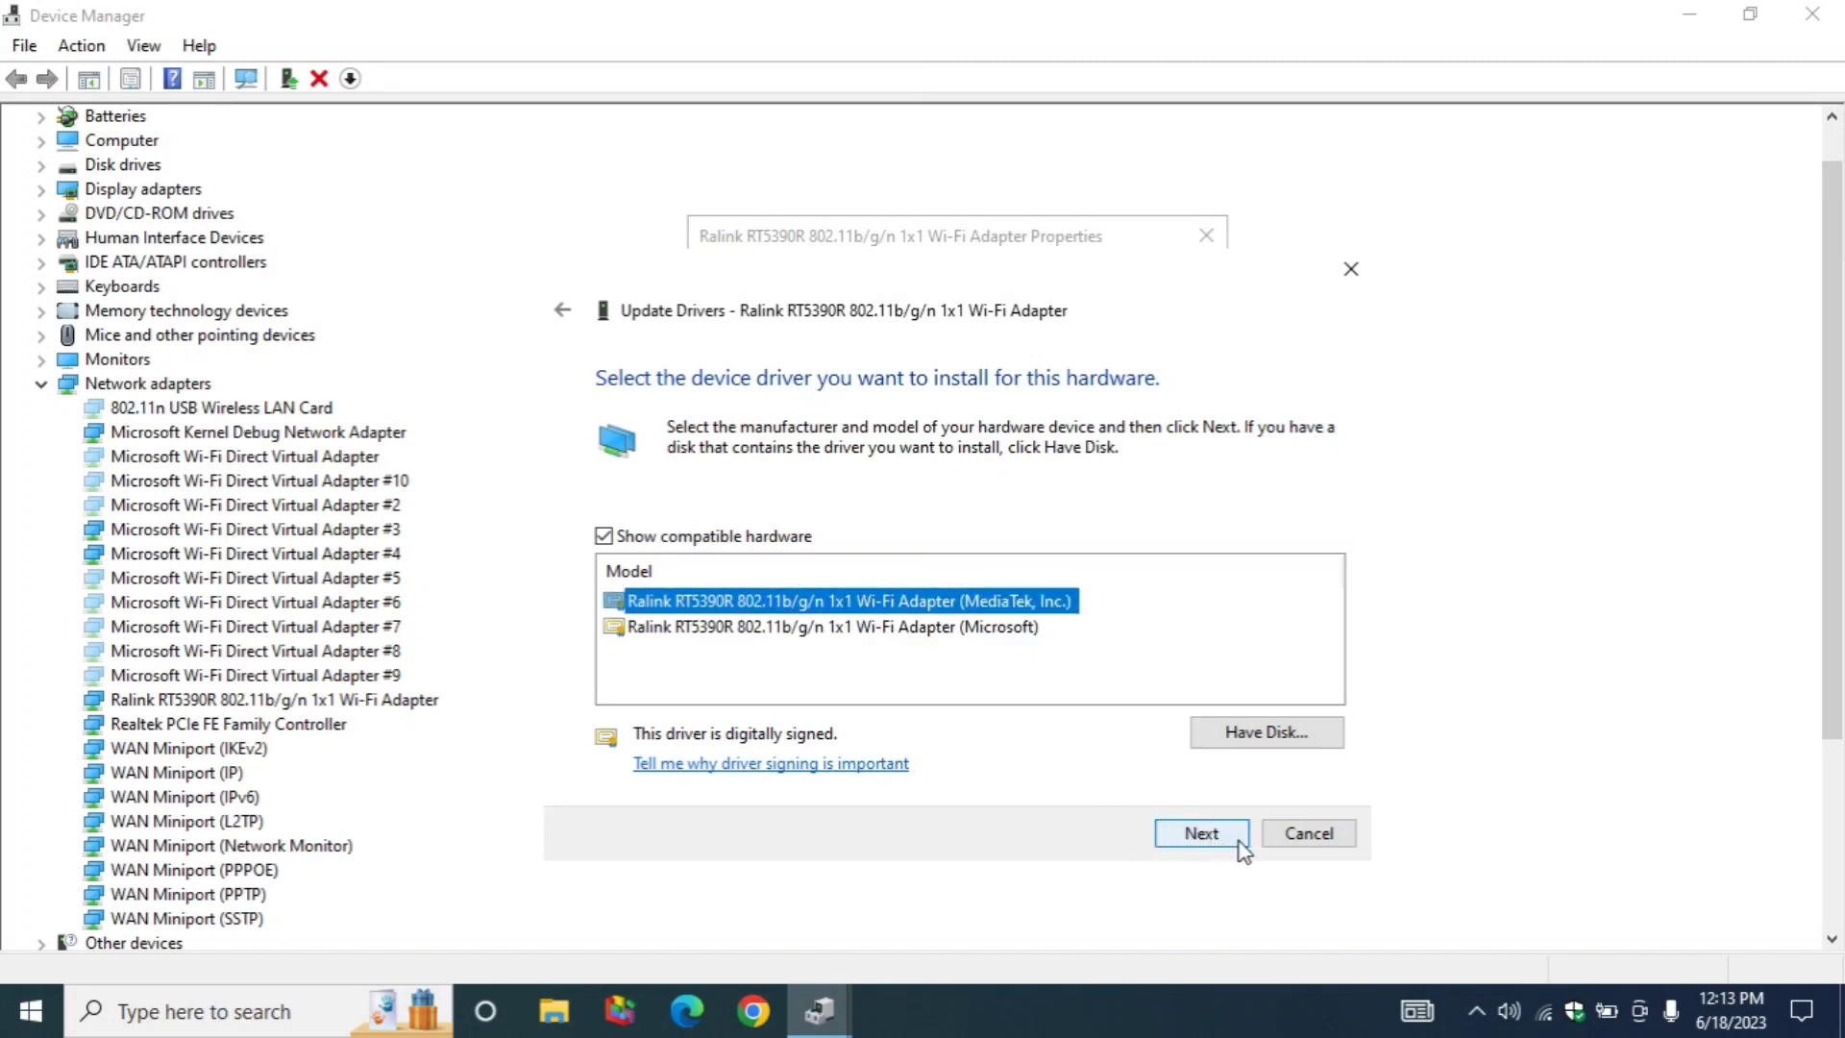
pyautogui.click(1200, 834)
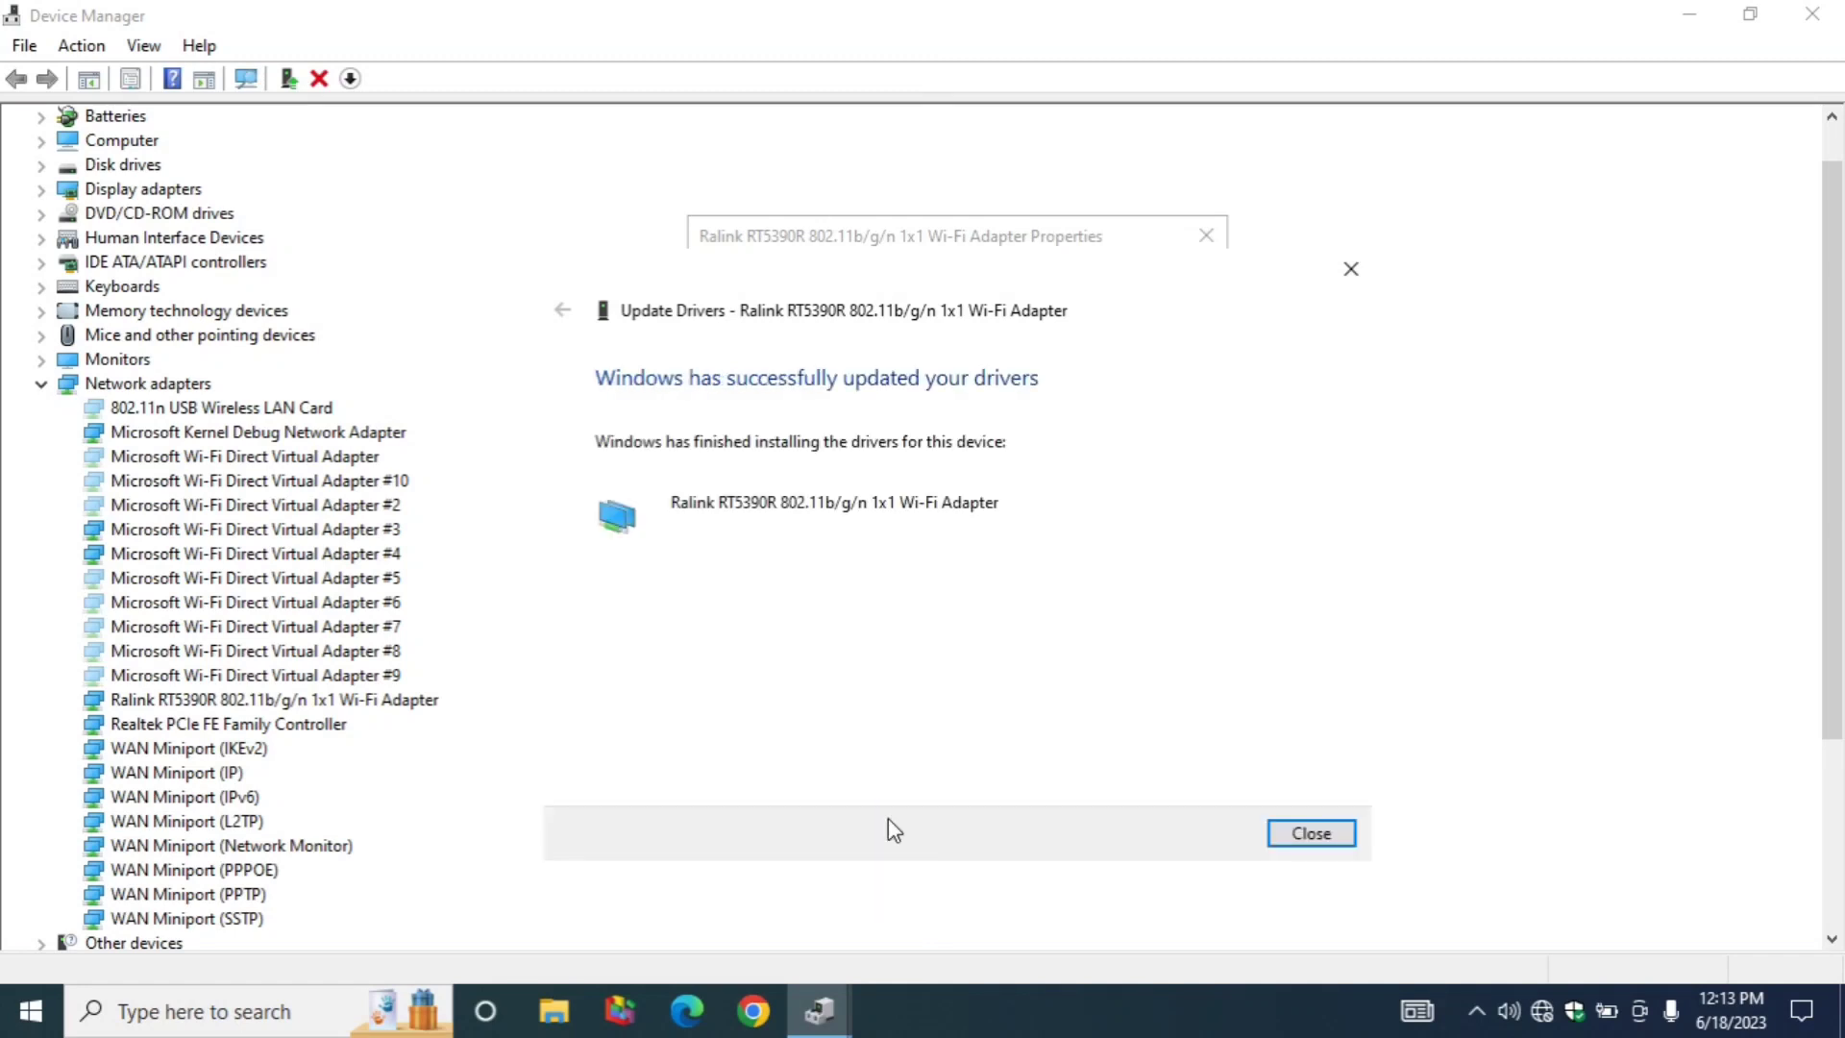
# From the Realtek PCIe FE Family Controller's properties, start a manual driver update that picks from the list of available drivers
pyautogui.click(214, 730)
pyautogui.rightClick(213, 740)
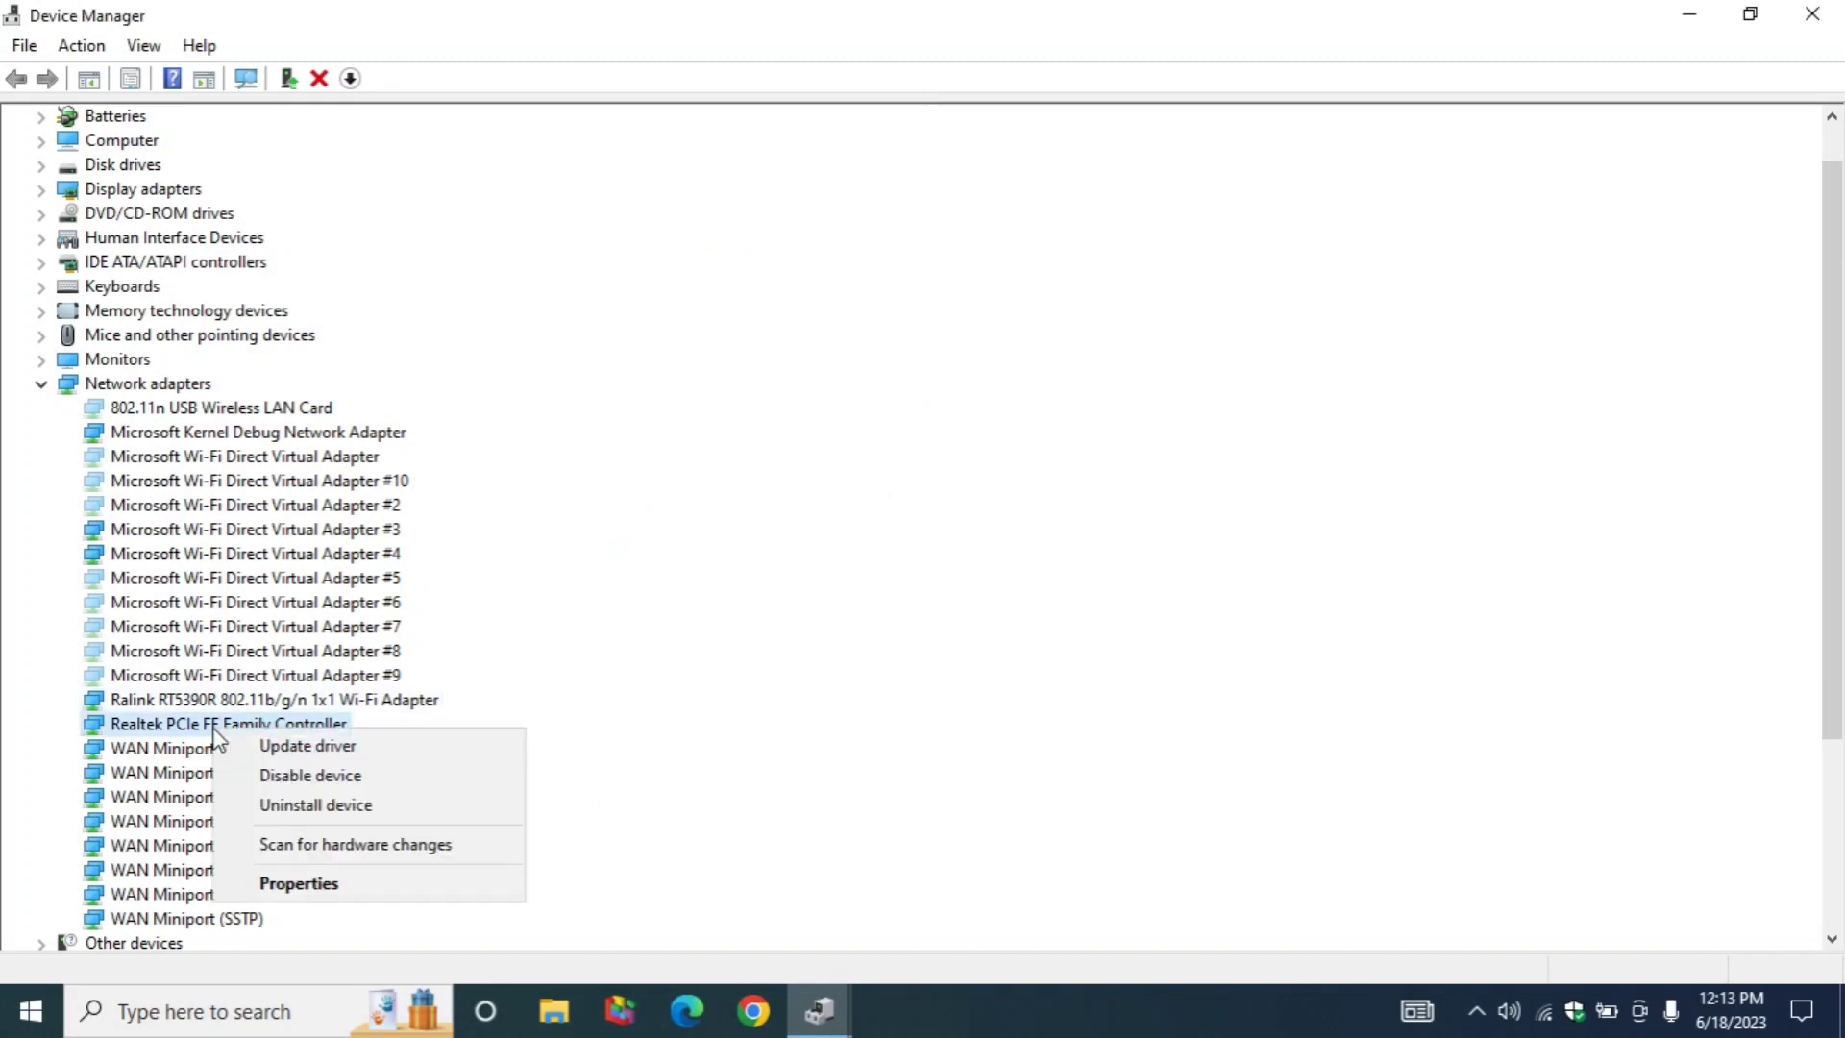
pyautogui.click(382, 892)
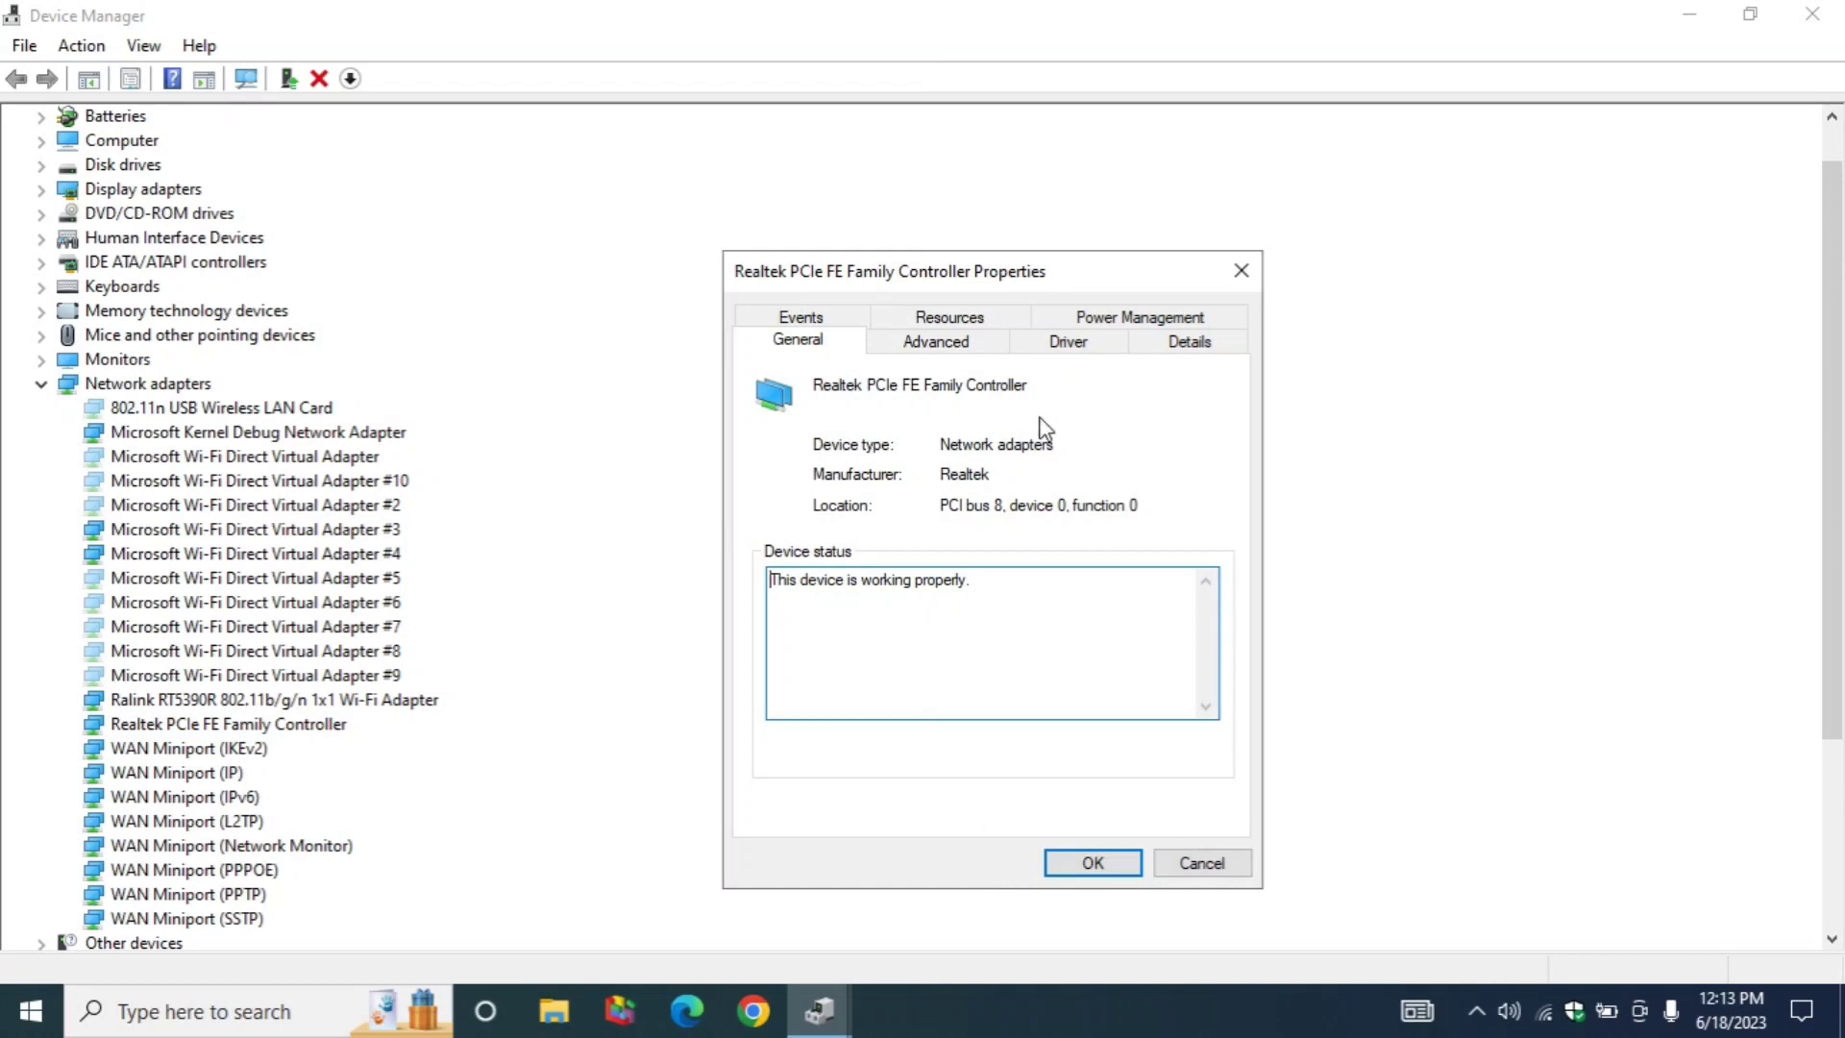
pyautogui.click(1070, 348)
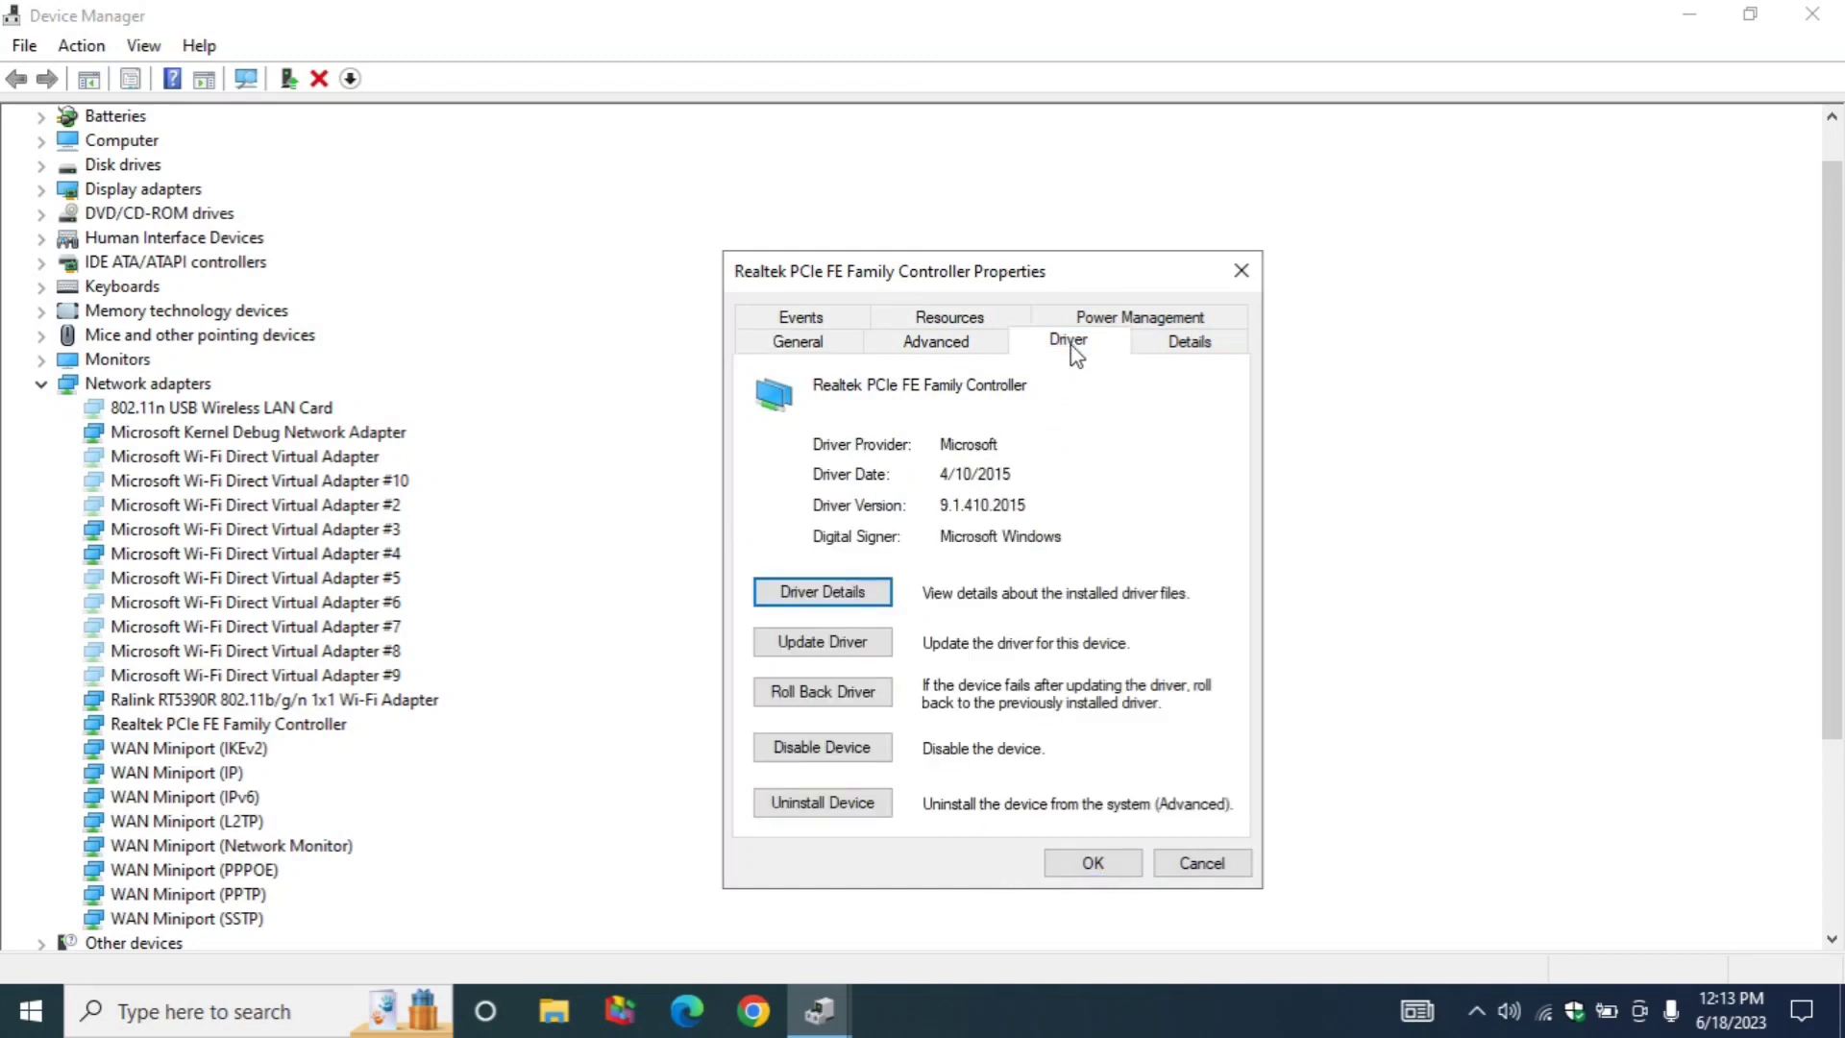
pyautogui.click(822, 642)
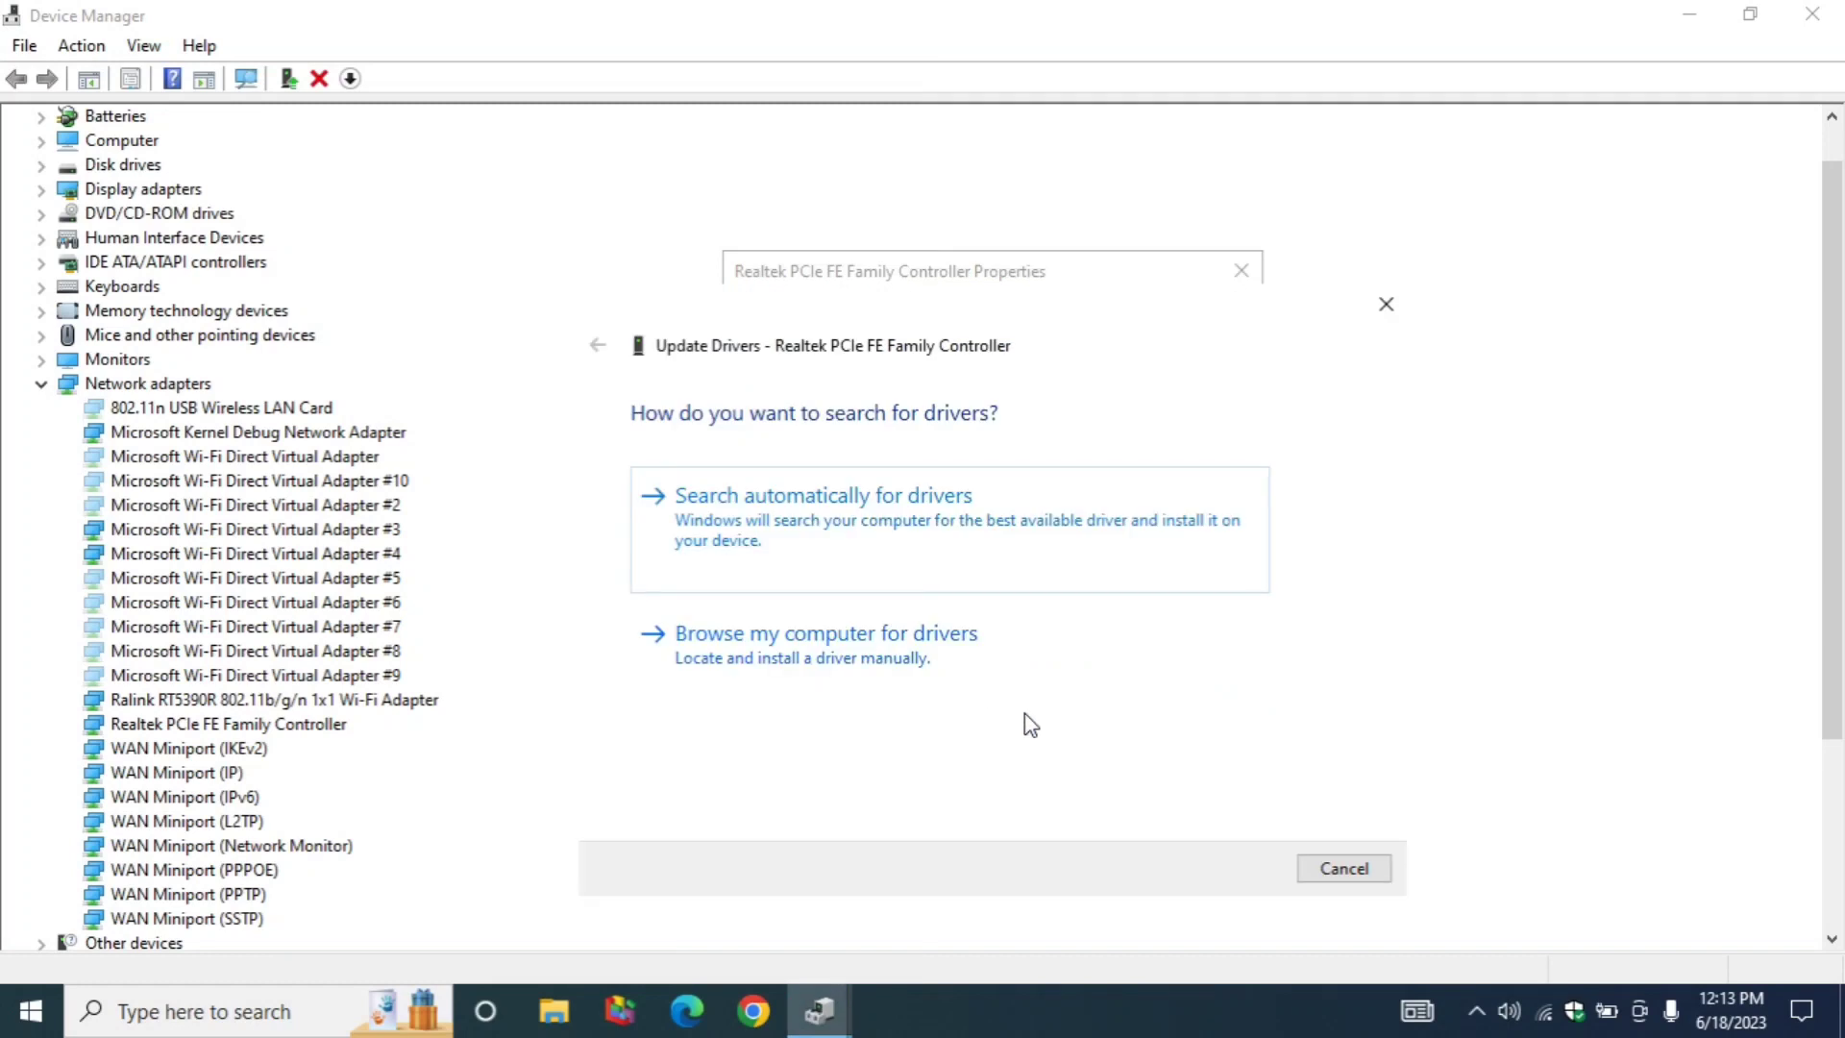
pyautogui.click(765, 657)
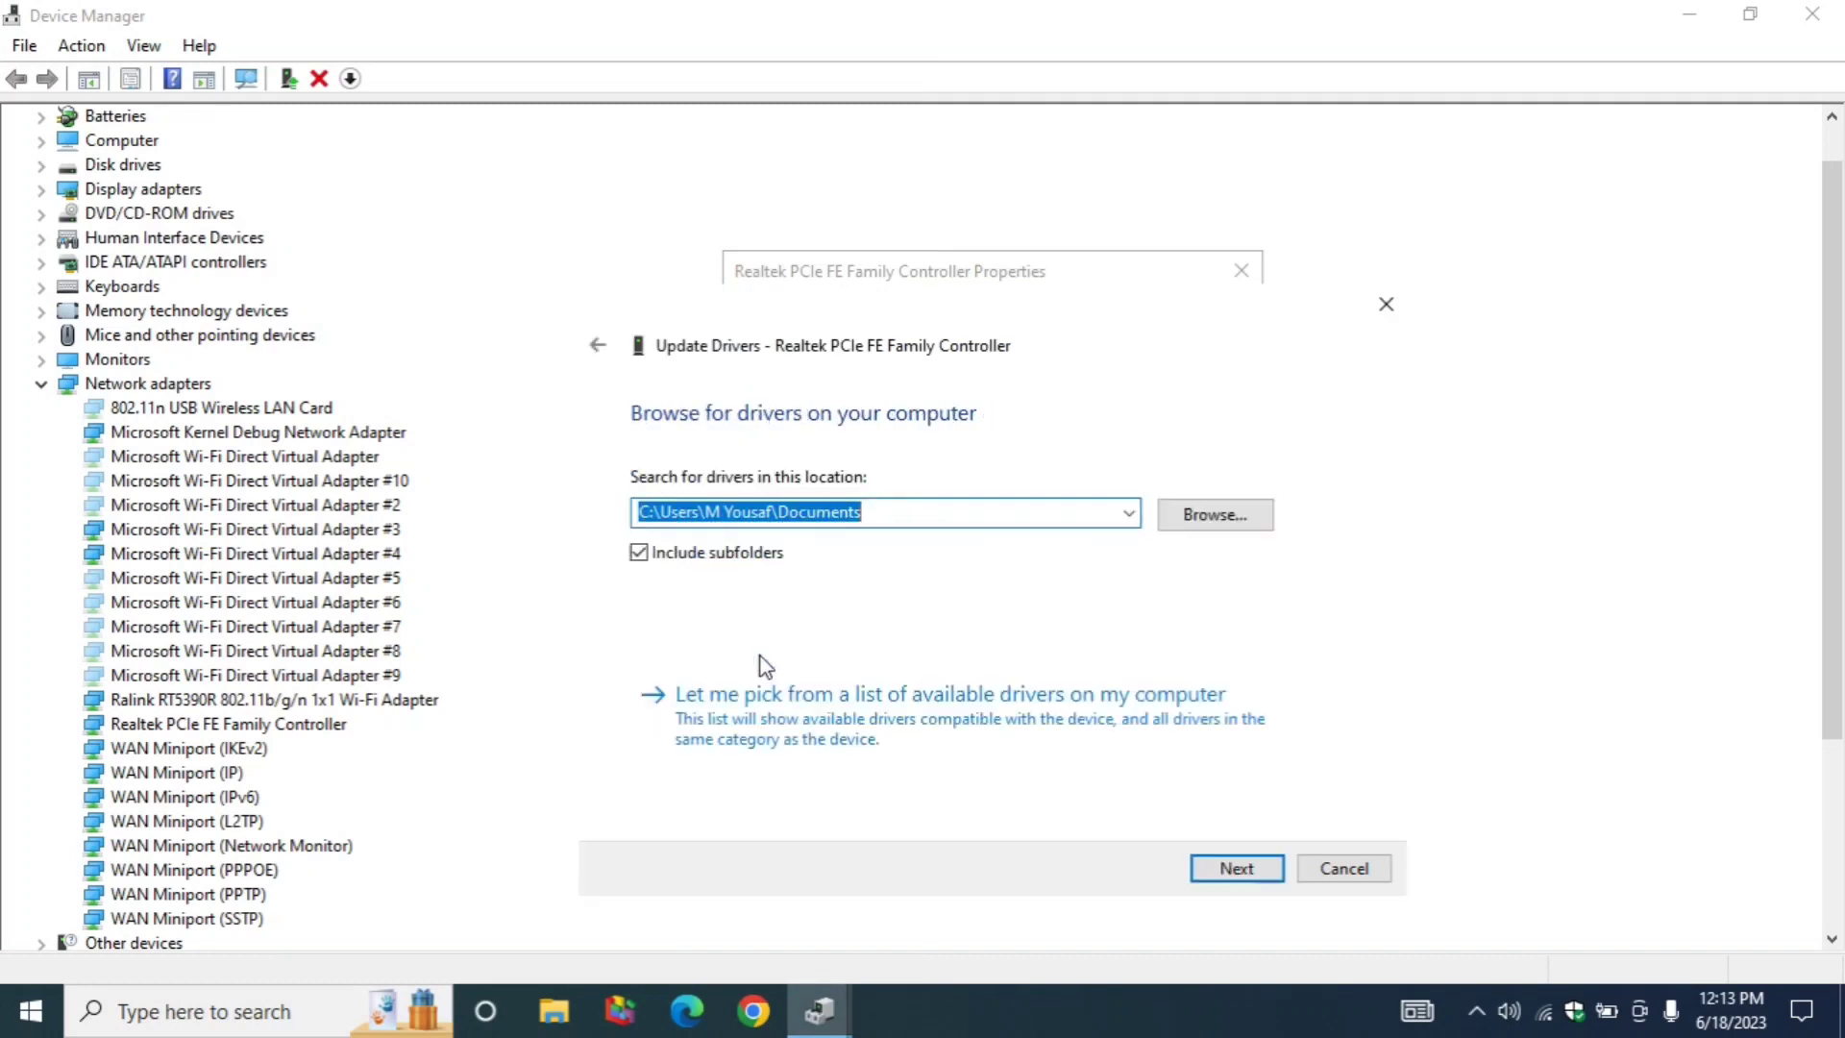
pyautogui.click(879, 735)
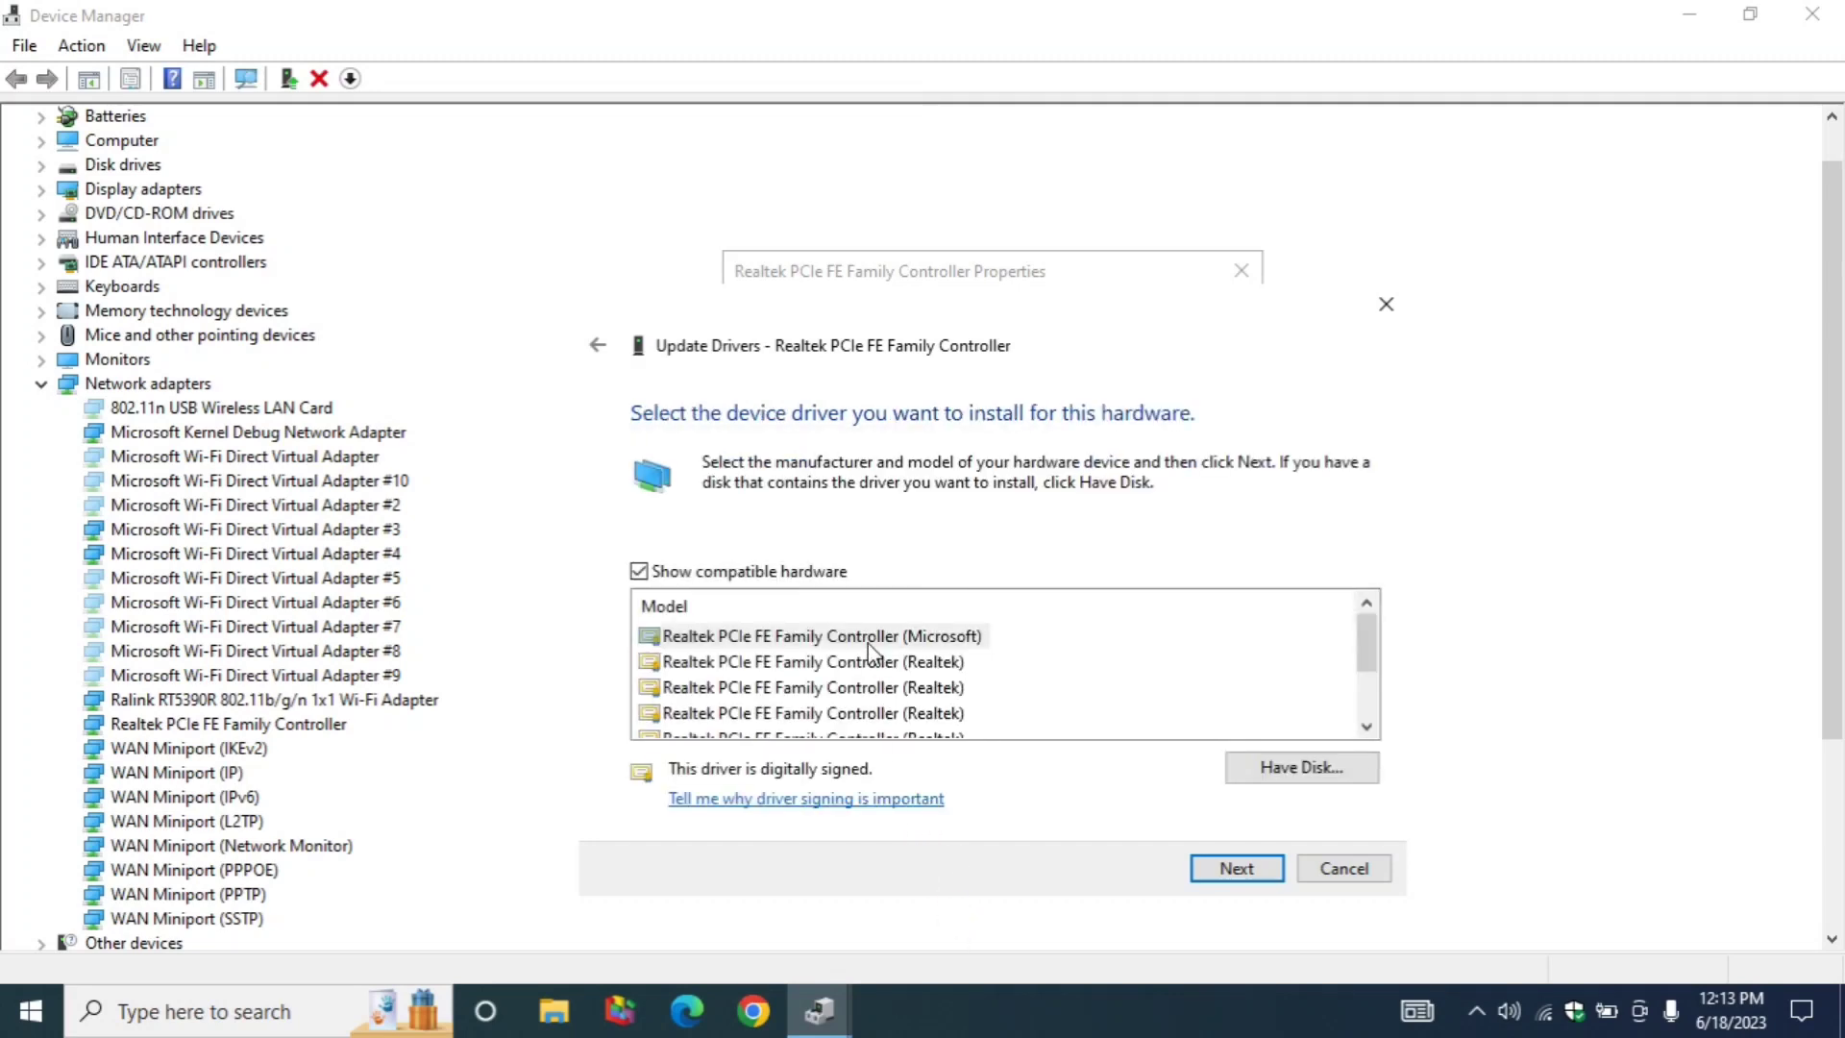
# Install the Microsoft version of the Realtek PCIe FE Family Controller driver
pyautogui.click(864, 662)
pyautogui.click(865, 687)
pyautogui.click(859, 713)
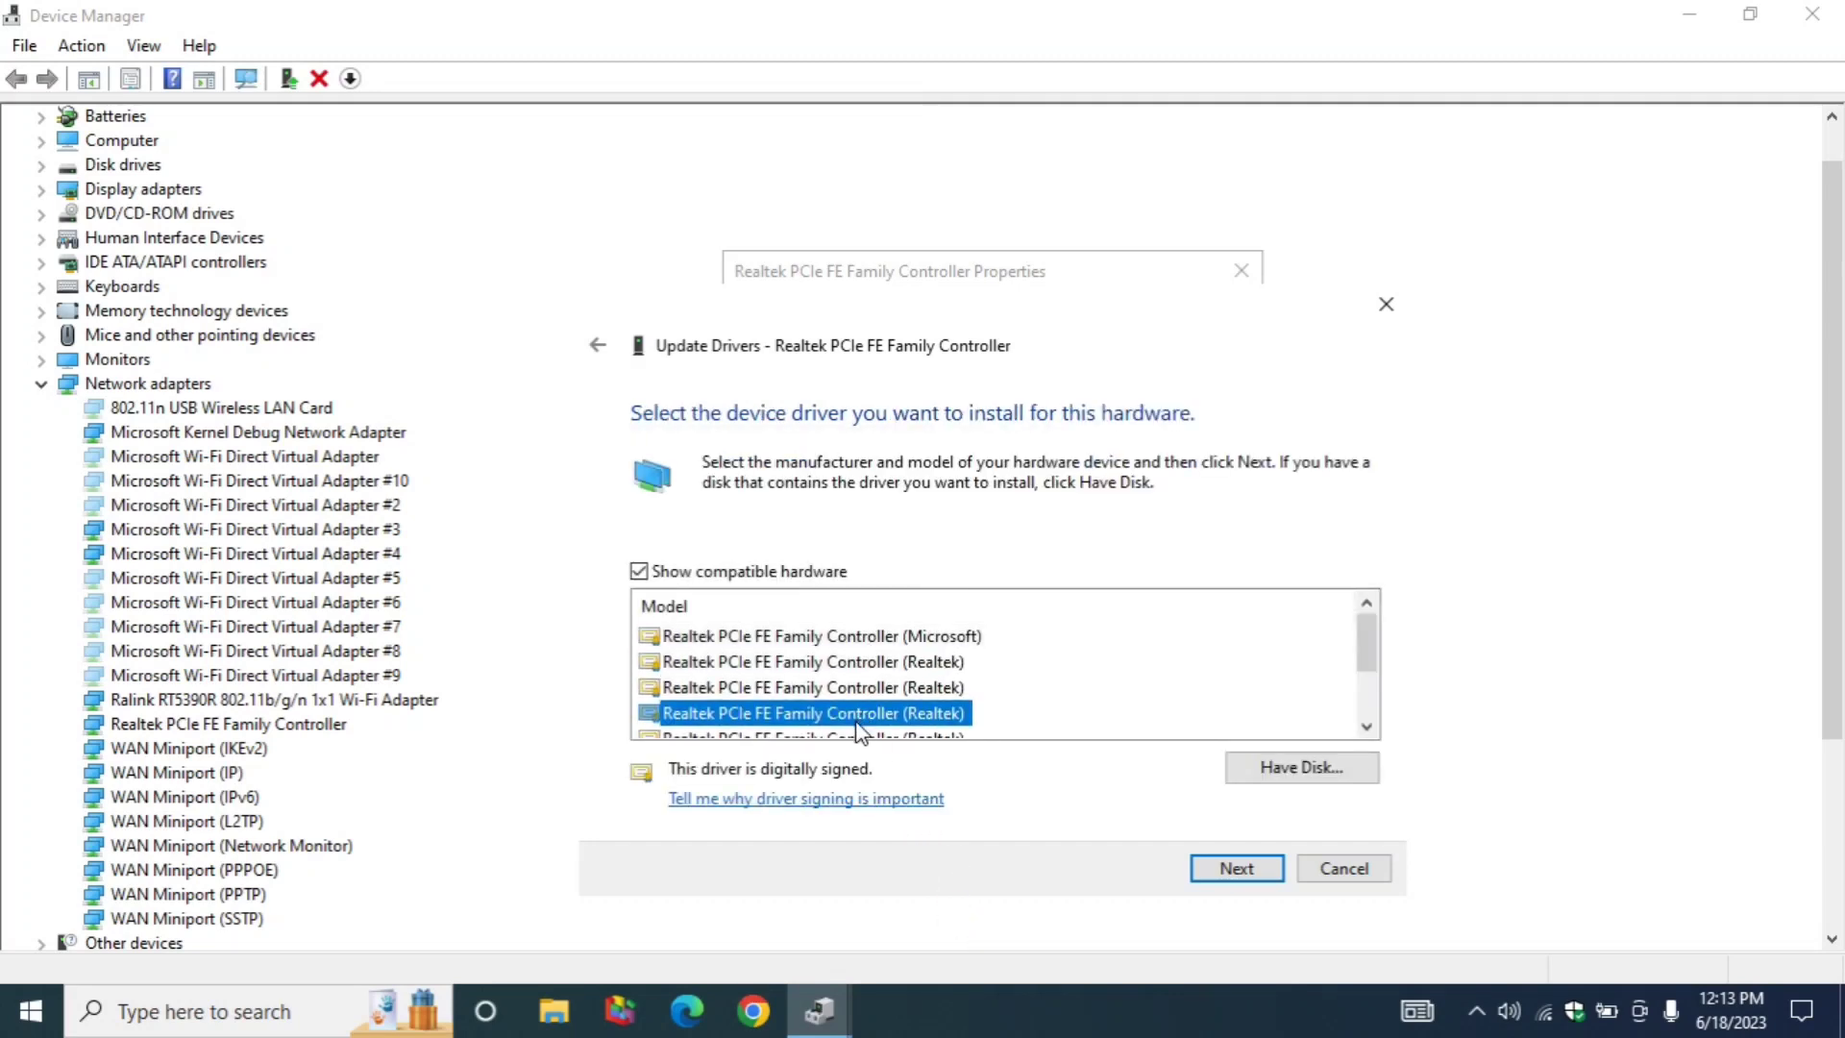
pyautogui.click(862, 636)
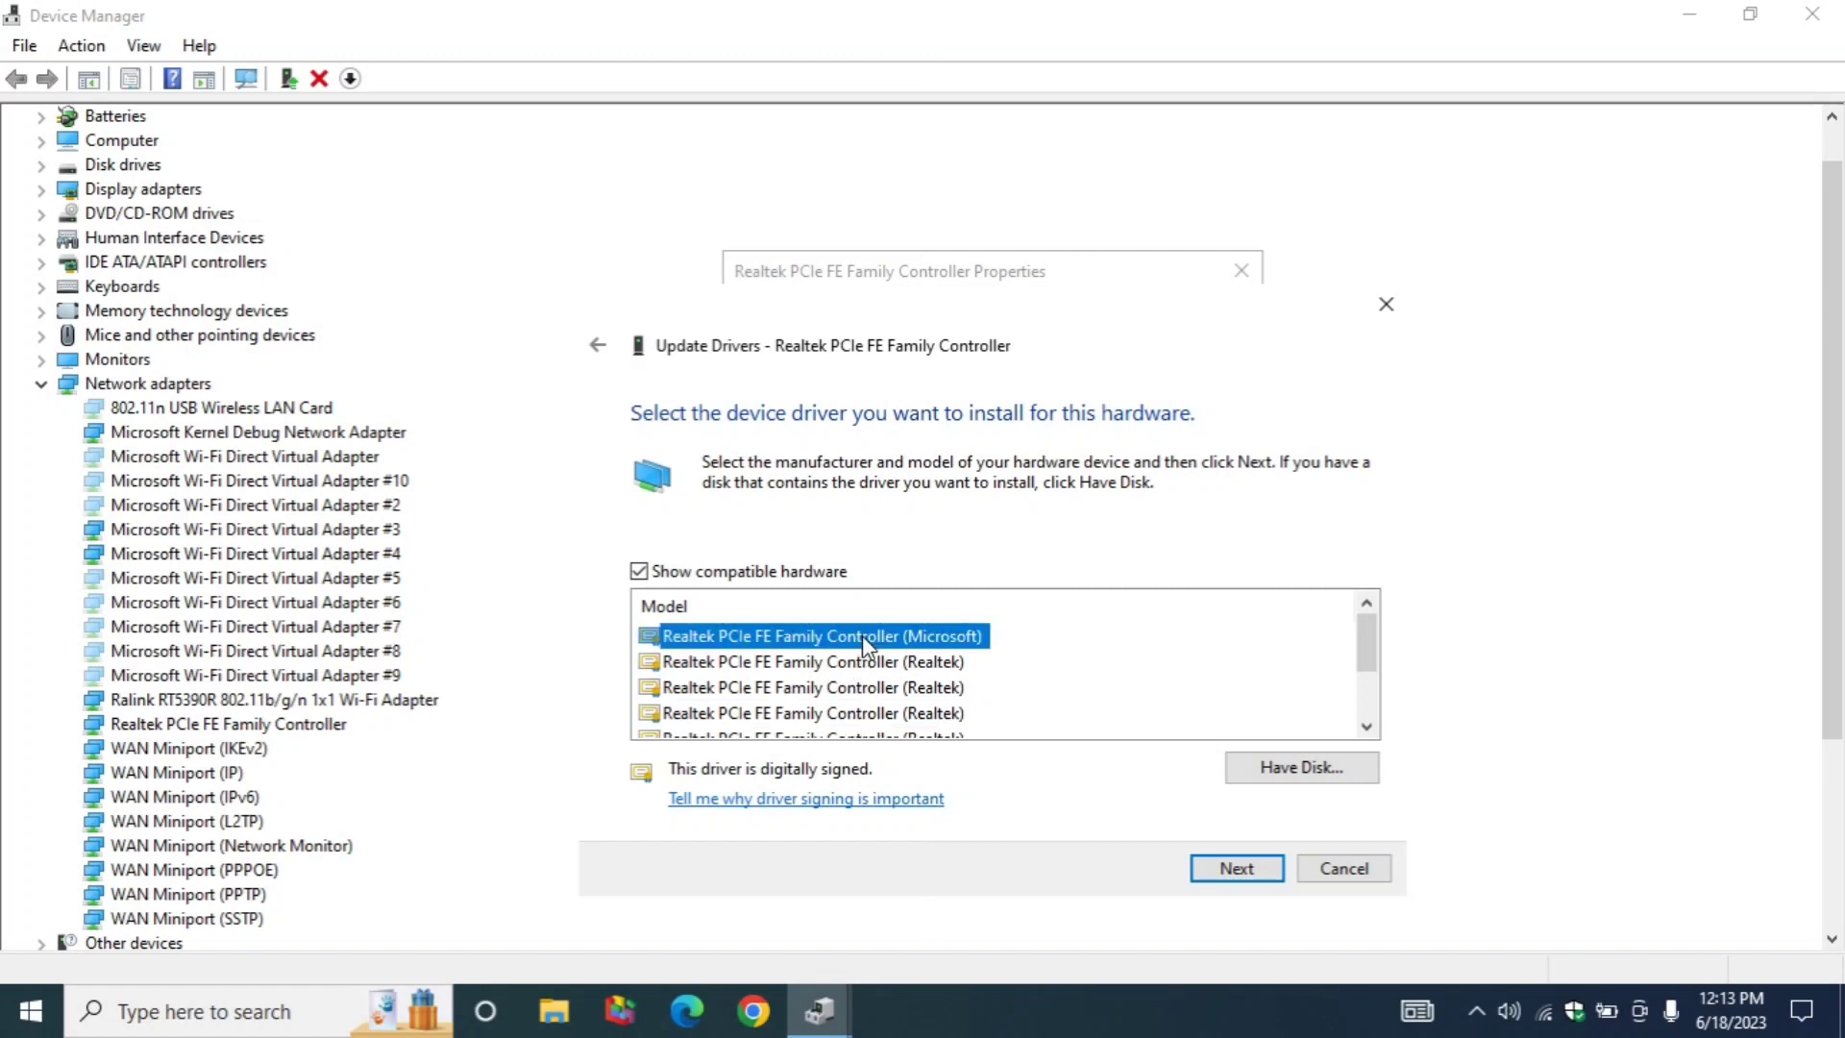
pyautogui.click(1247, 870)
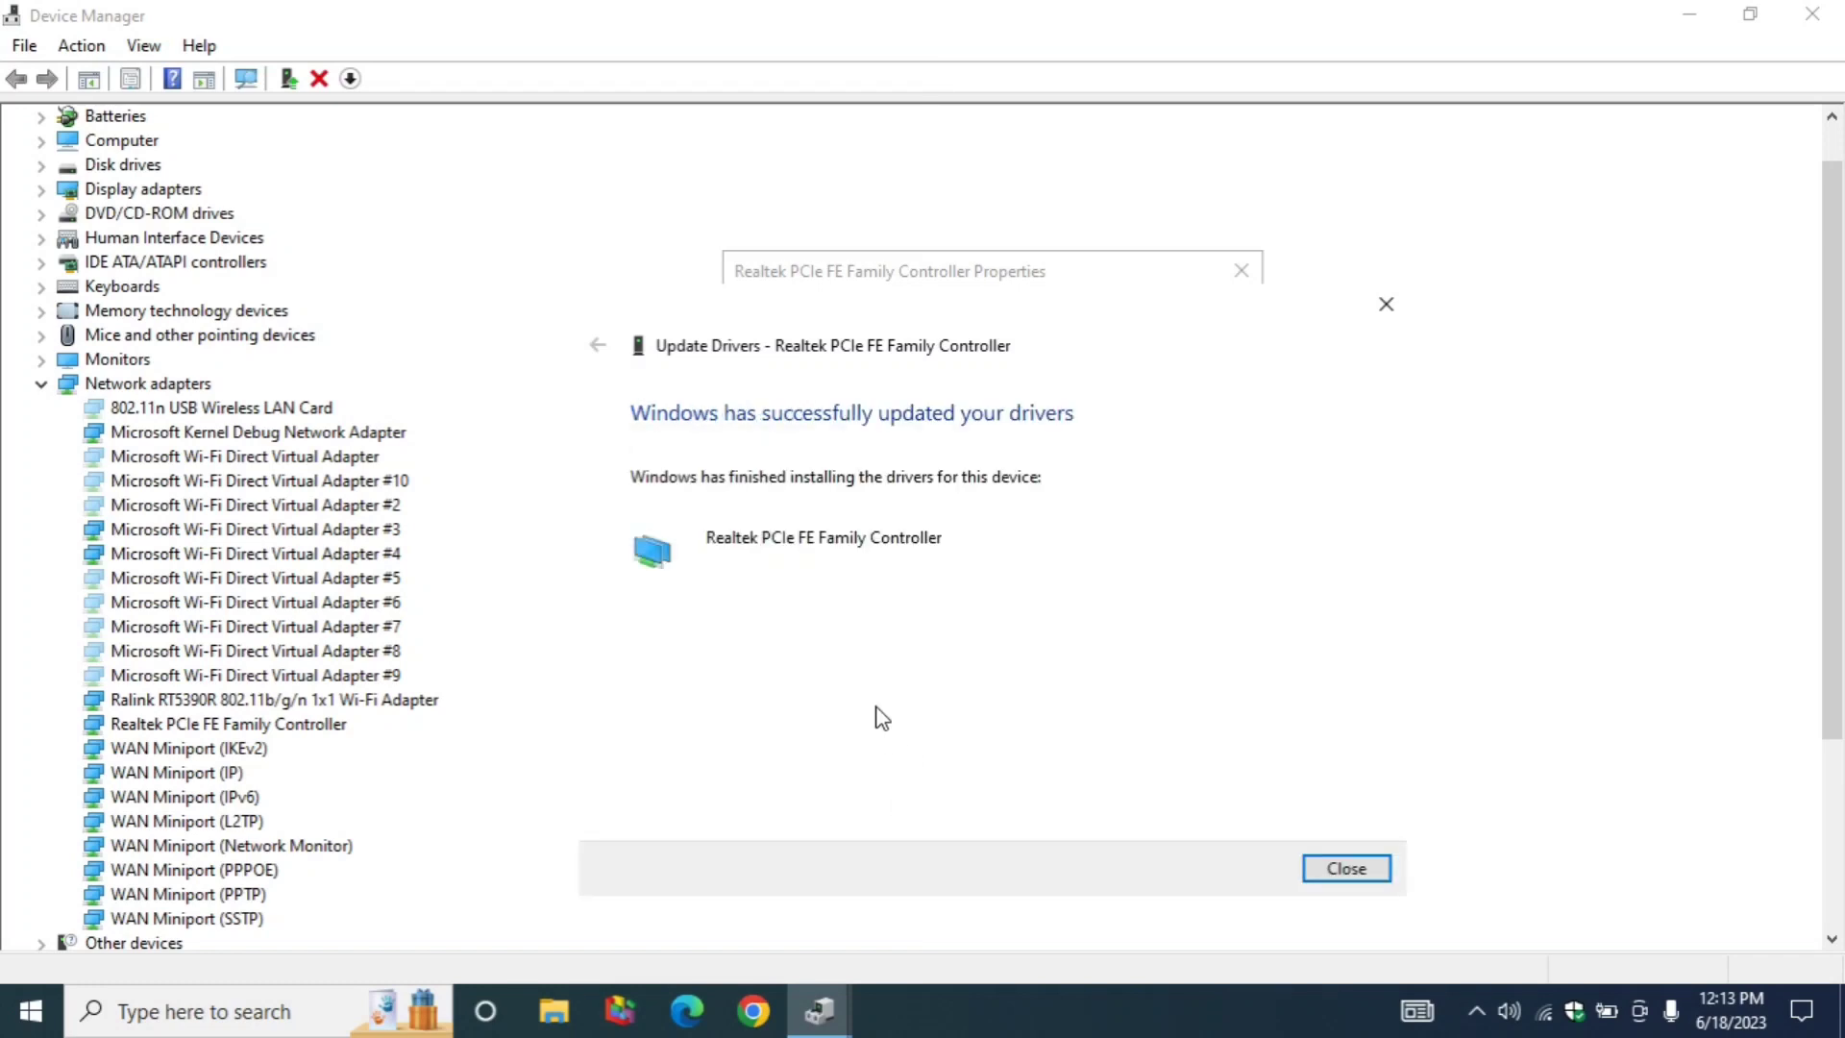
# Expand the System devices category in the device tree to list its devices
pyautogui.scroll(-3, 413, 735)
pyautogui.scroll(-1, 408, 738)
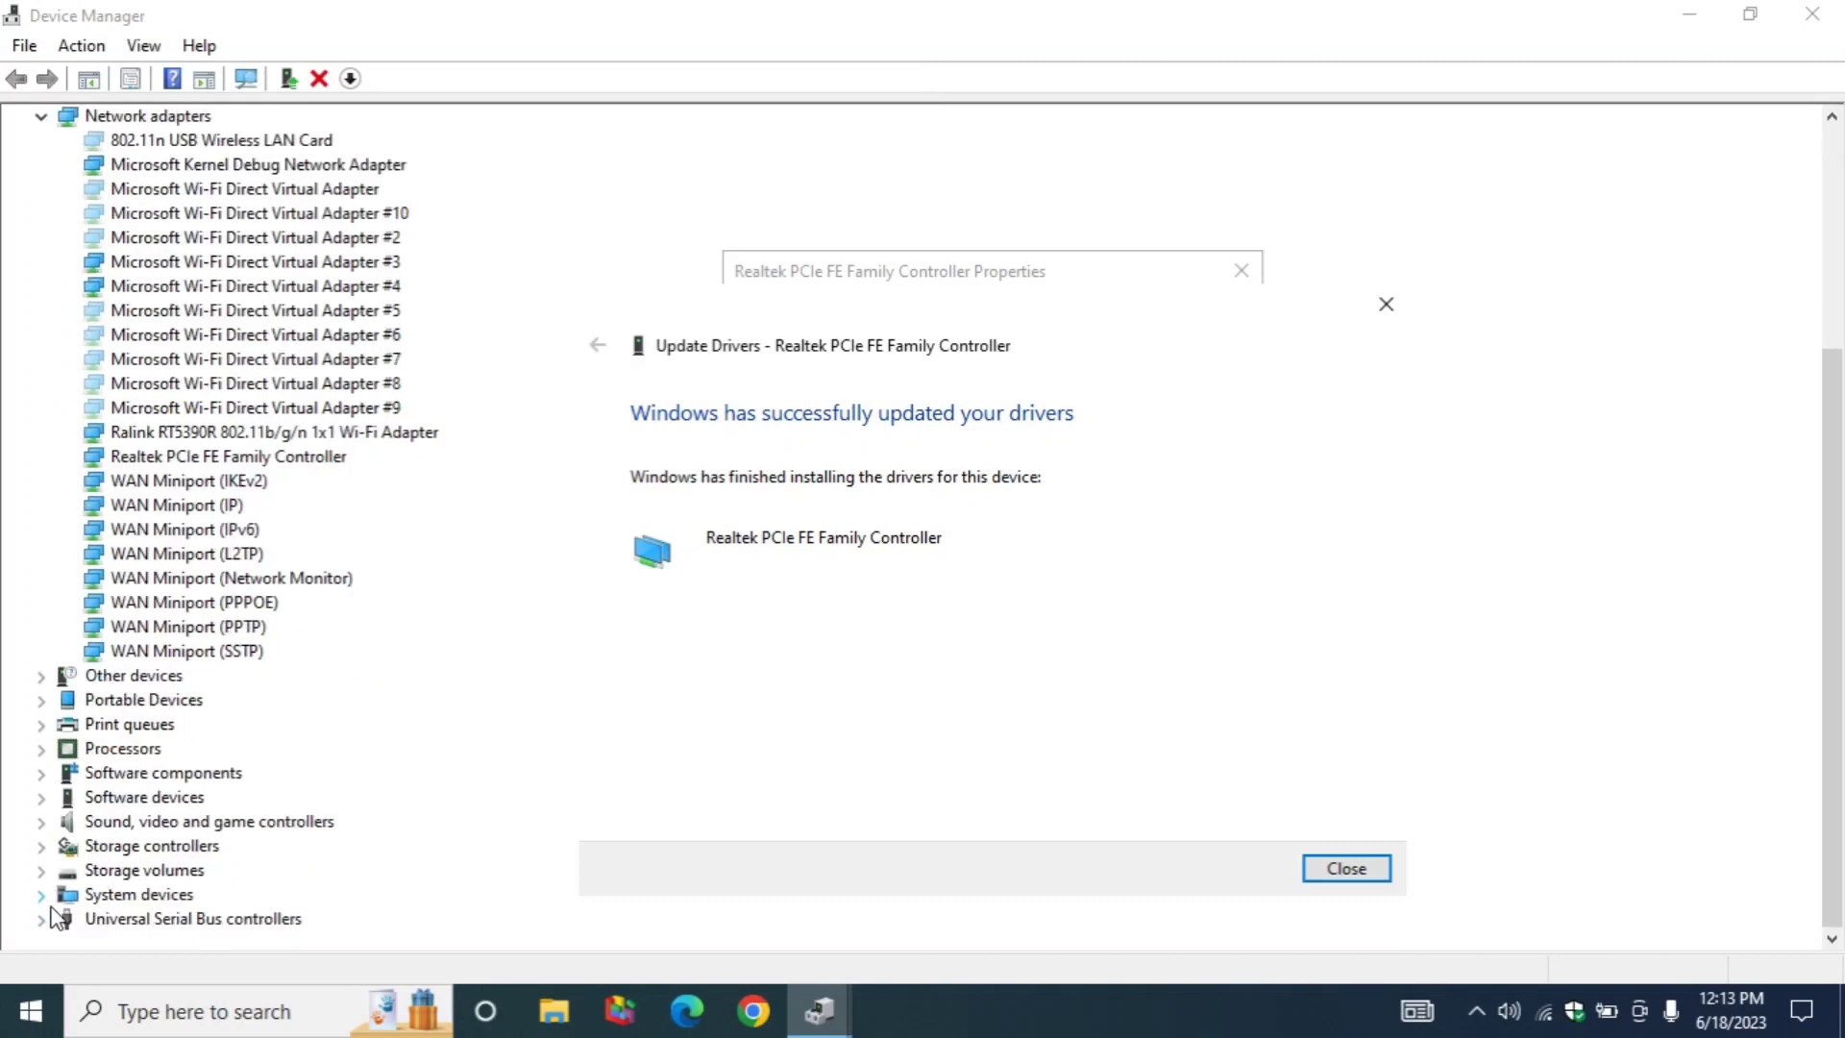
pyautogui.click(86, 901)
pyautogui.click(87, 900)
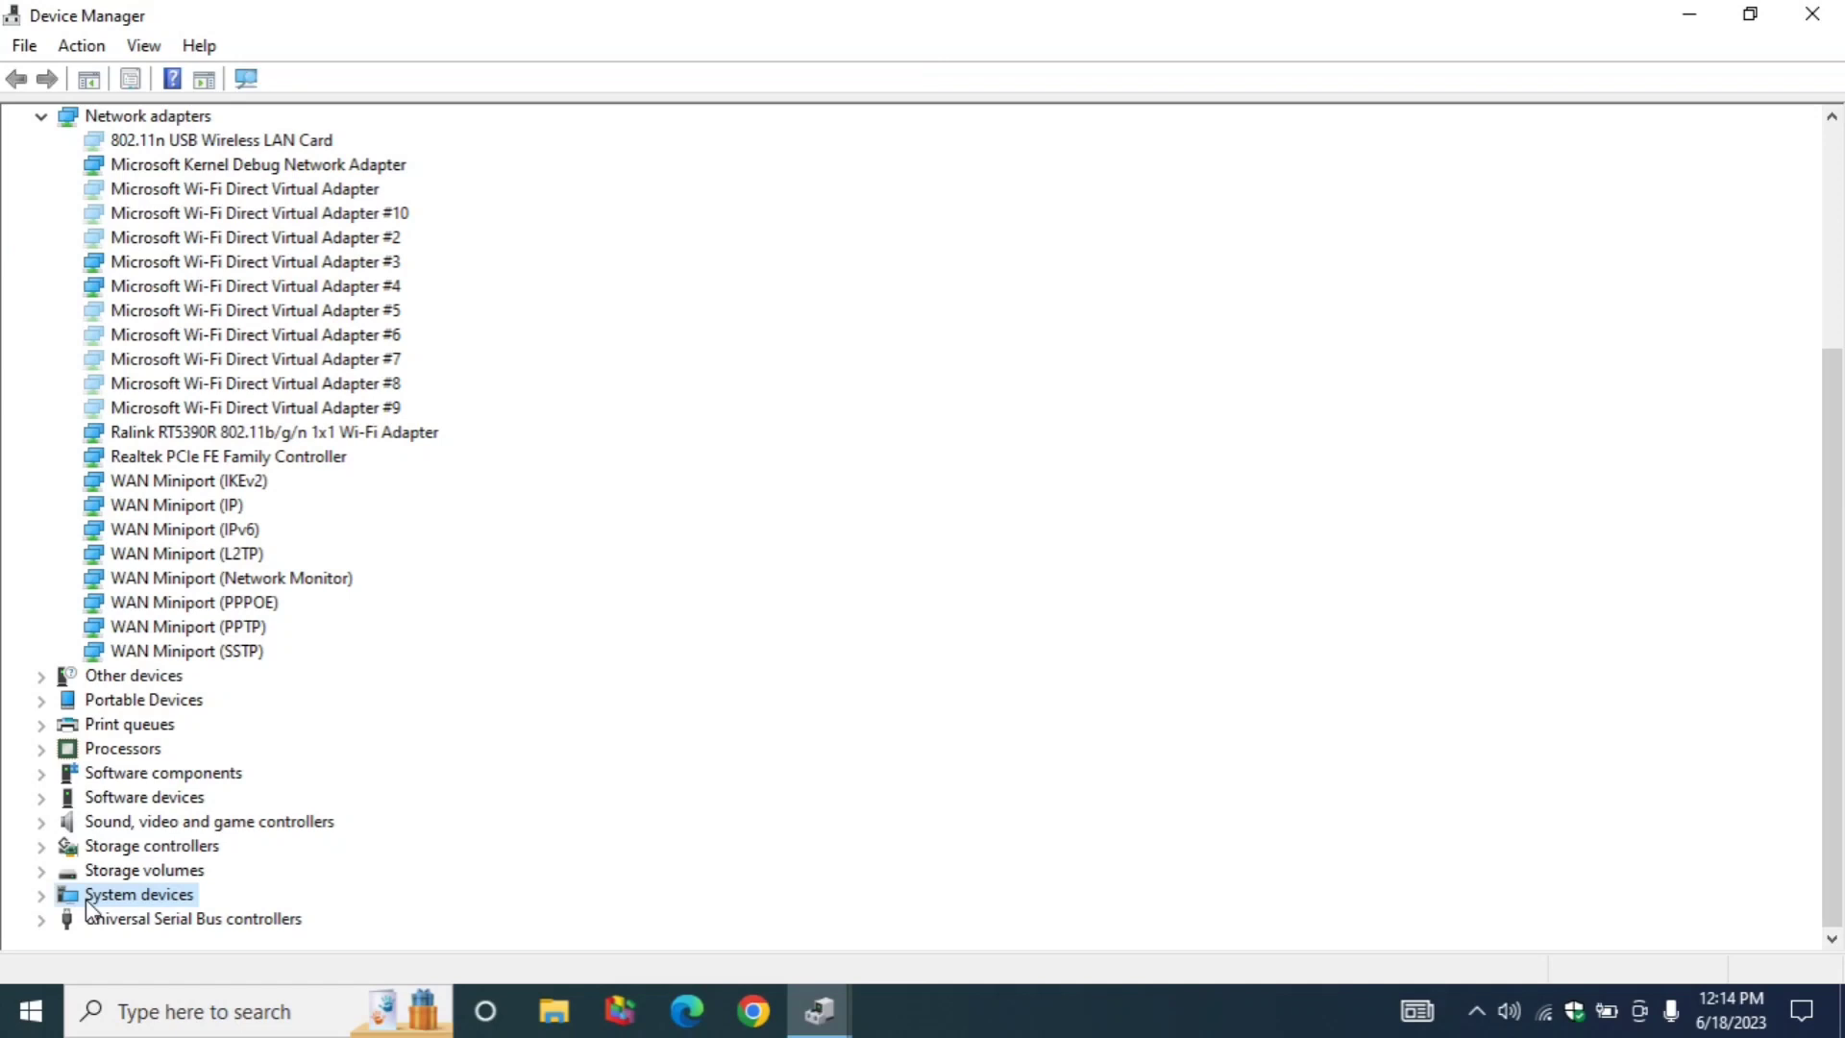
pyautogui.click(41, 894)
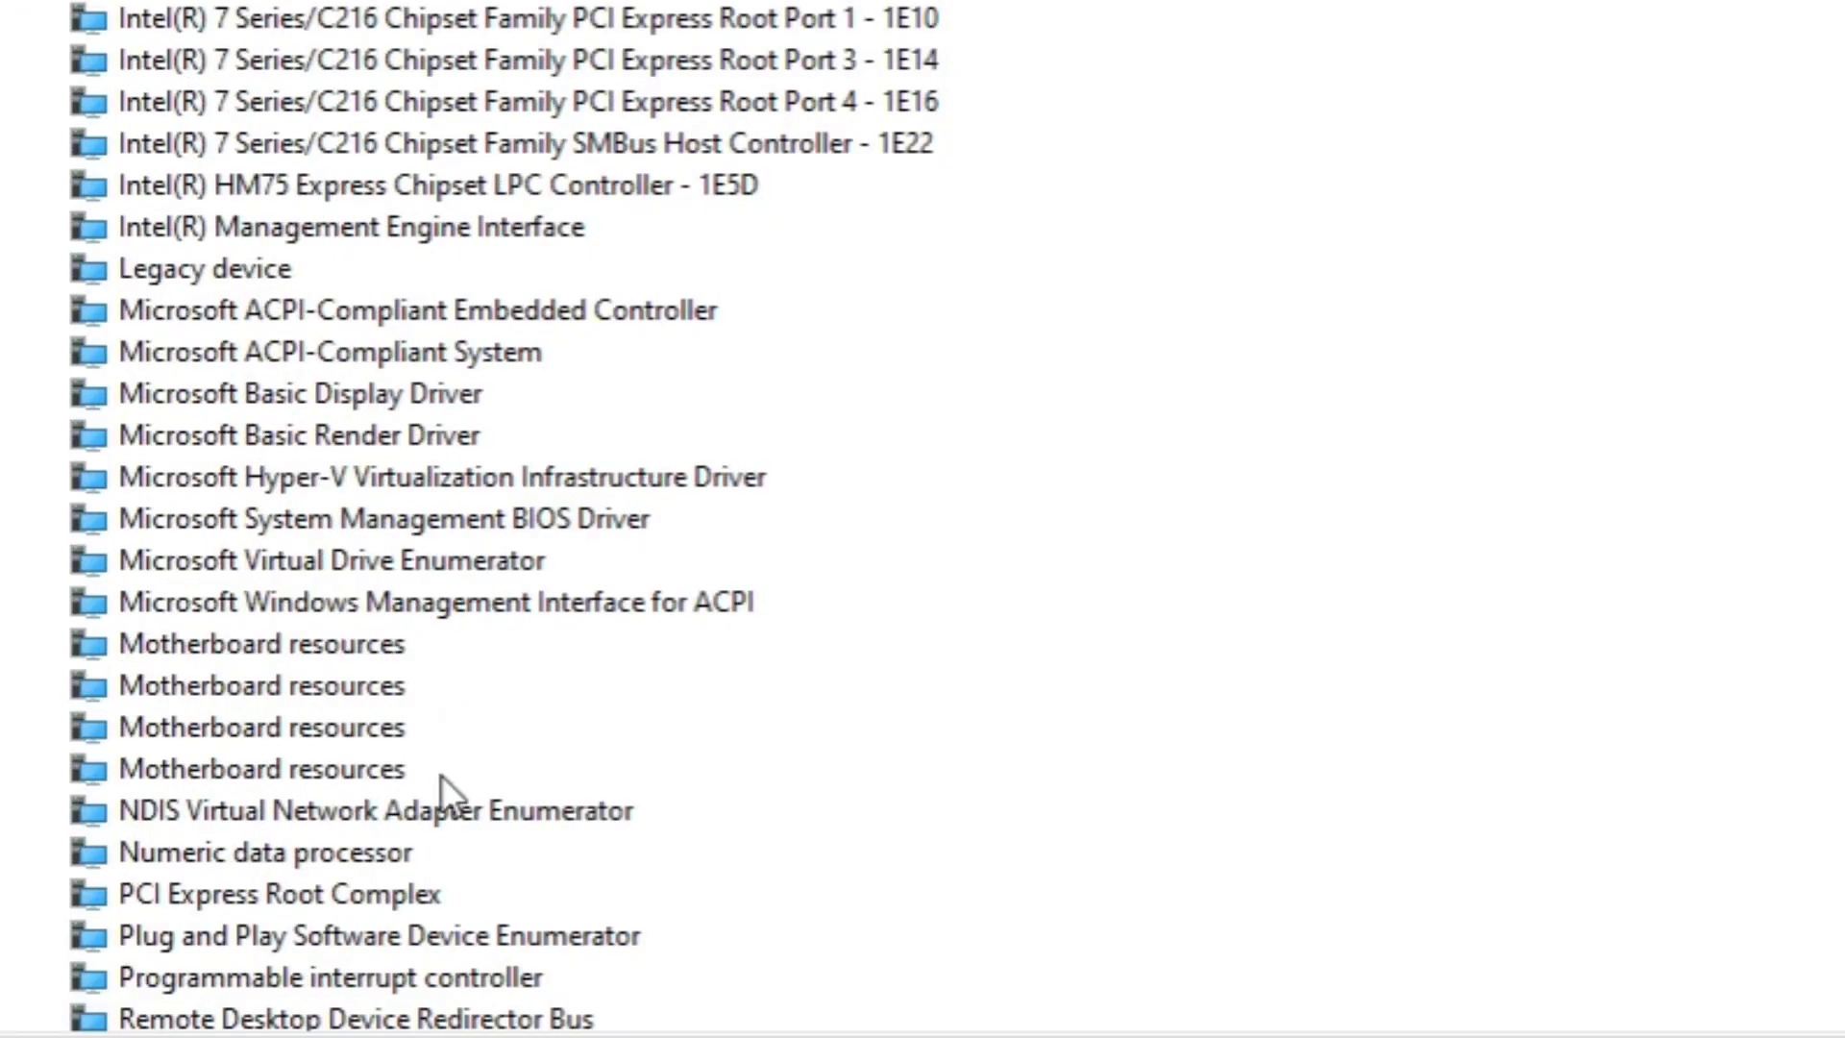
# From the NDIS Virtual Network Adapter Enumerator's properties, start a manual driver update that picks from the list of available drivers
pyautogui.click(381, 813)
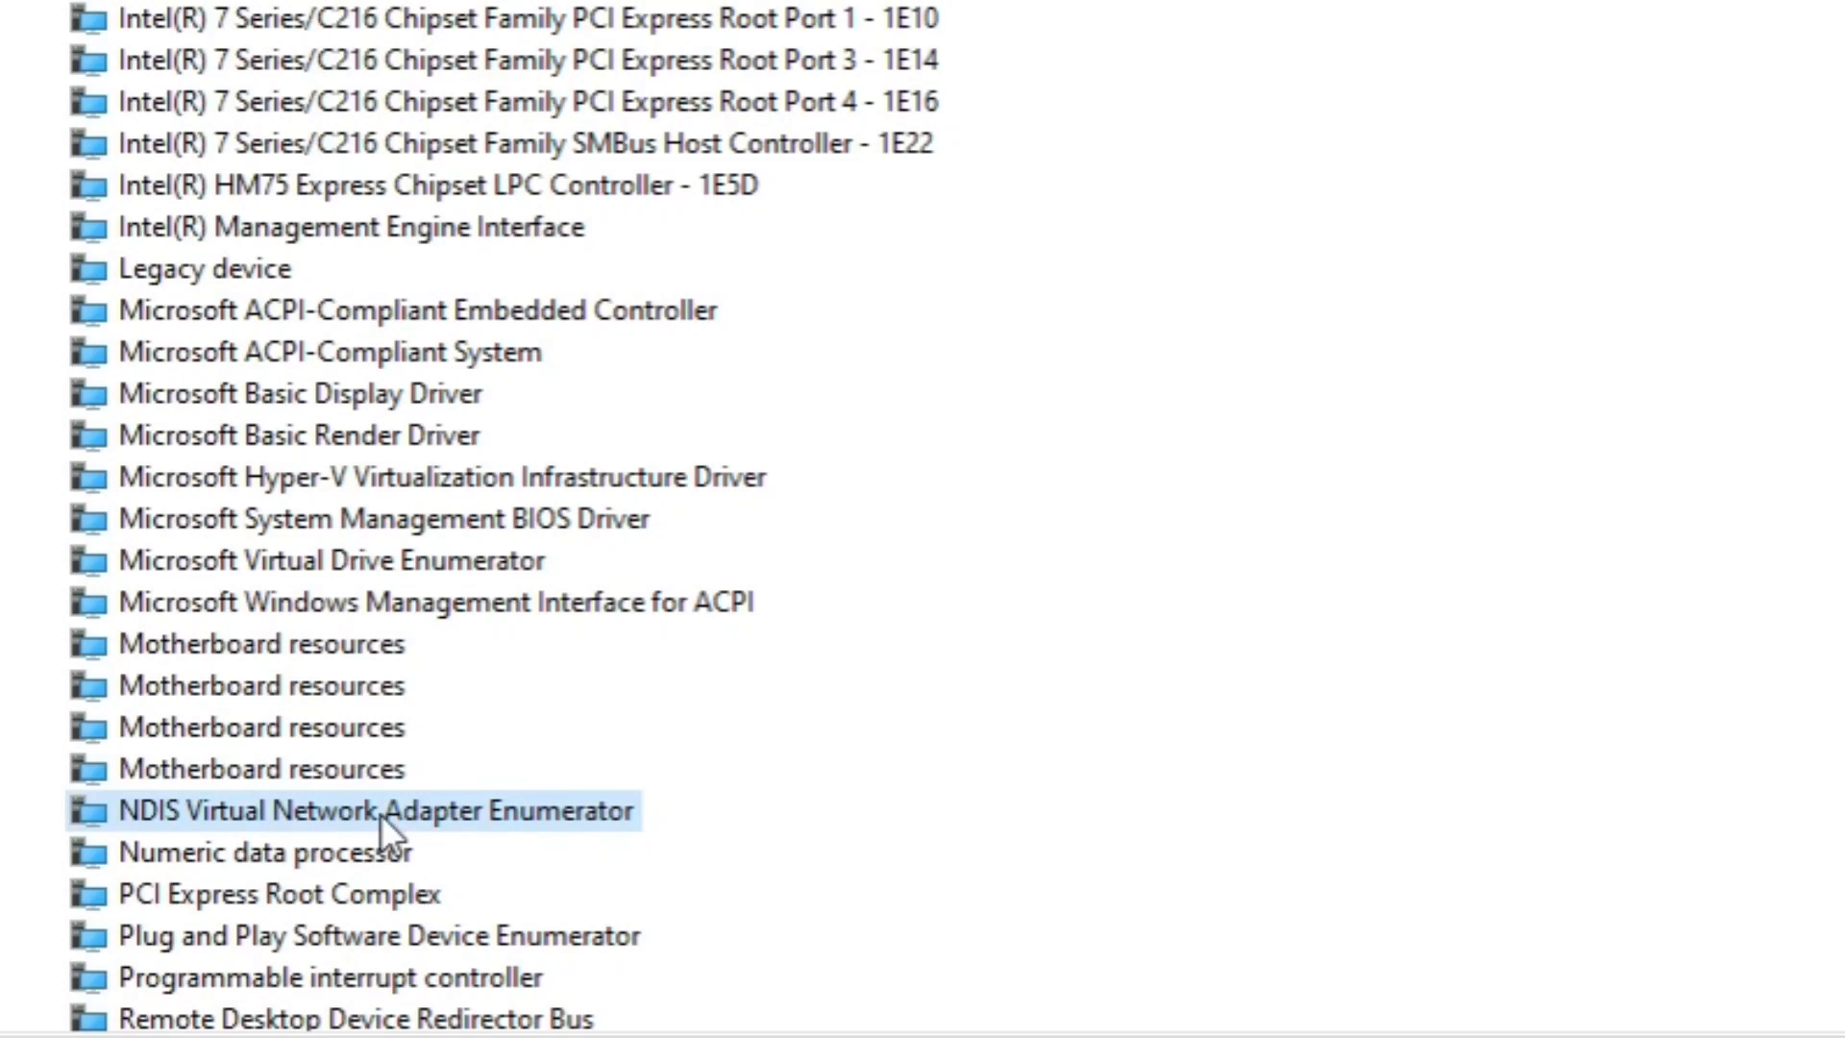
pyautogui.rightClick(561, 834)
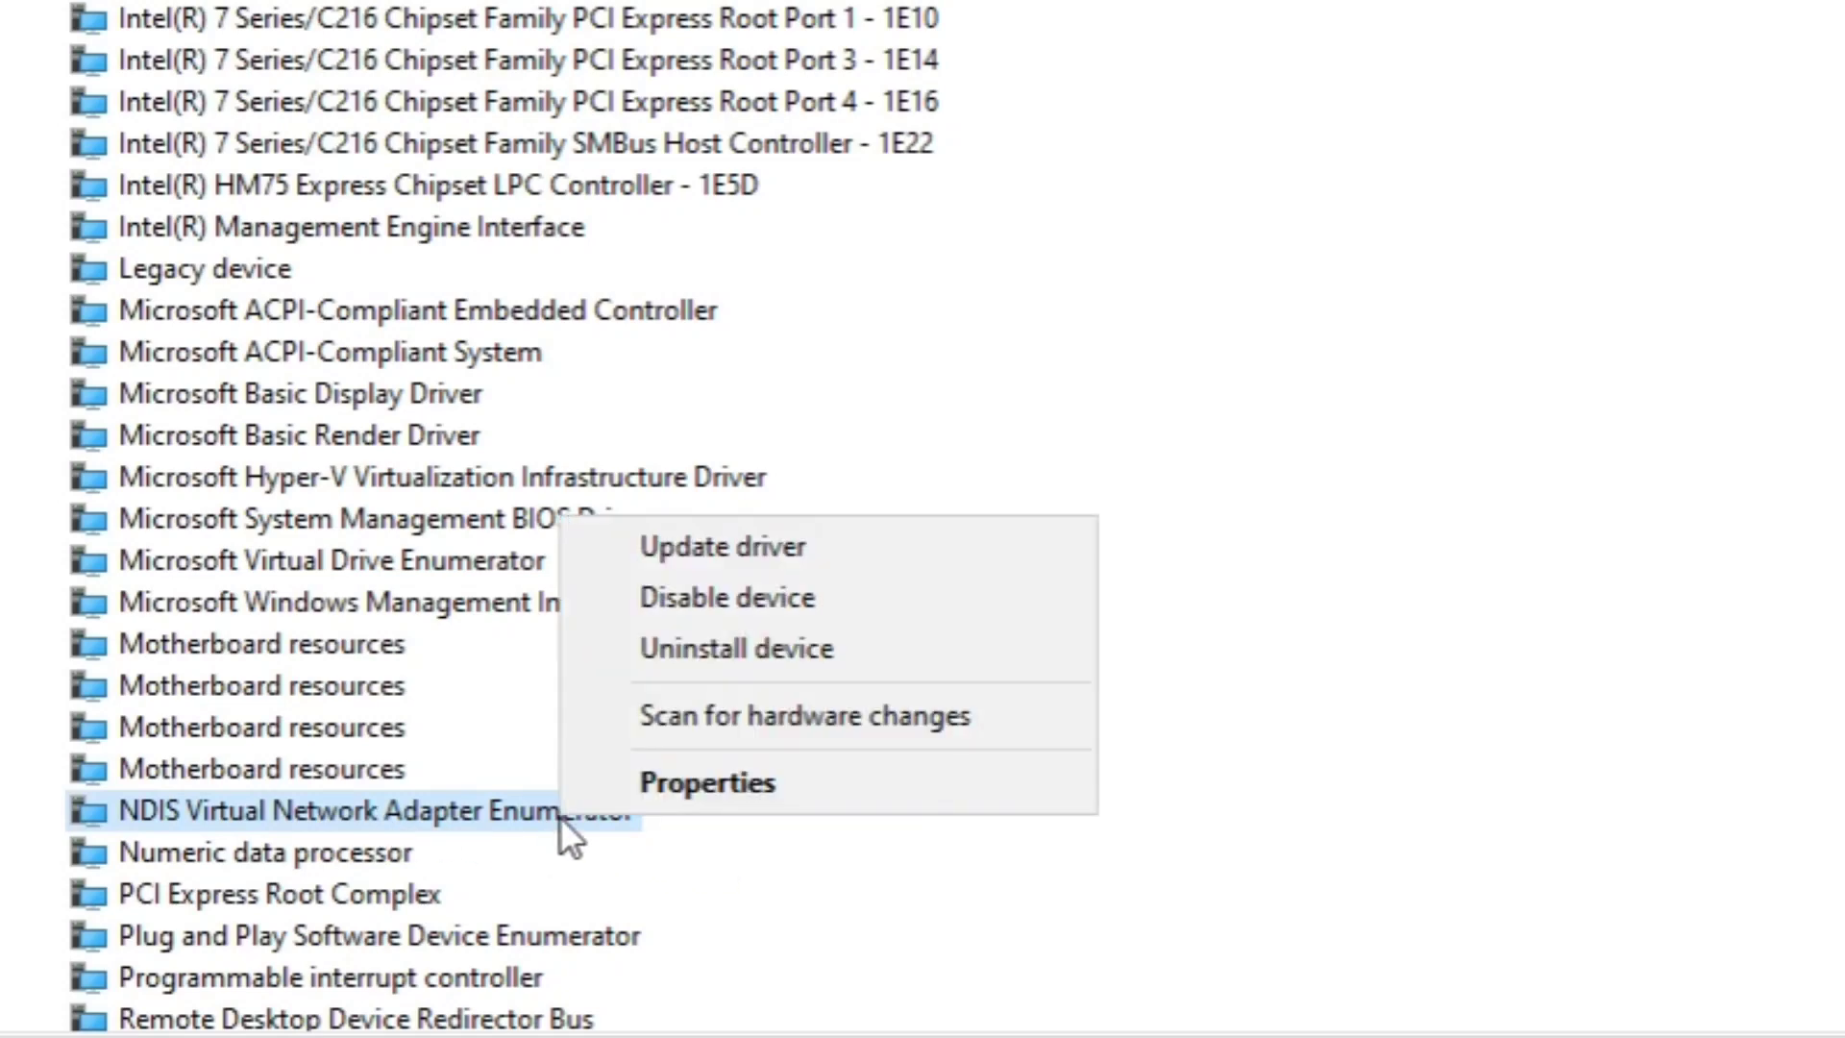
pyautogui.click(793, 780)
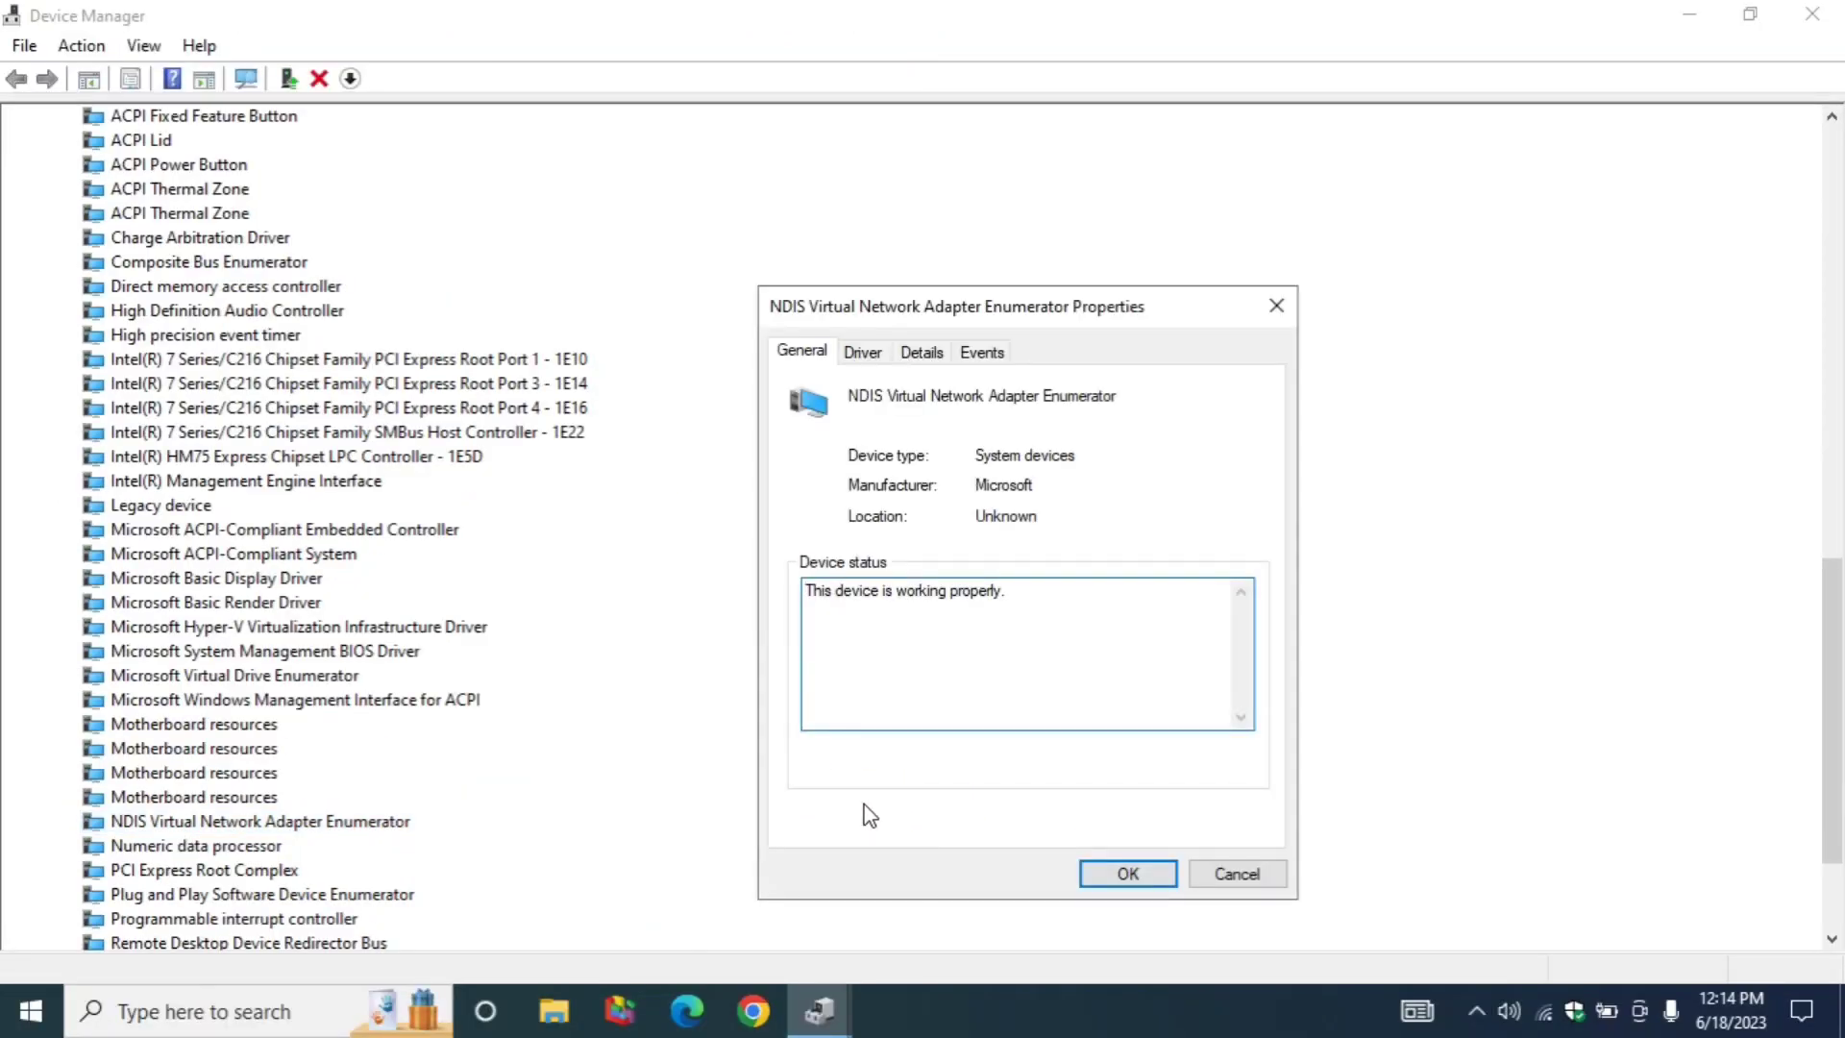
pyautogui.click(863, 353)
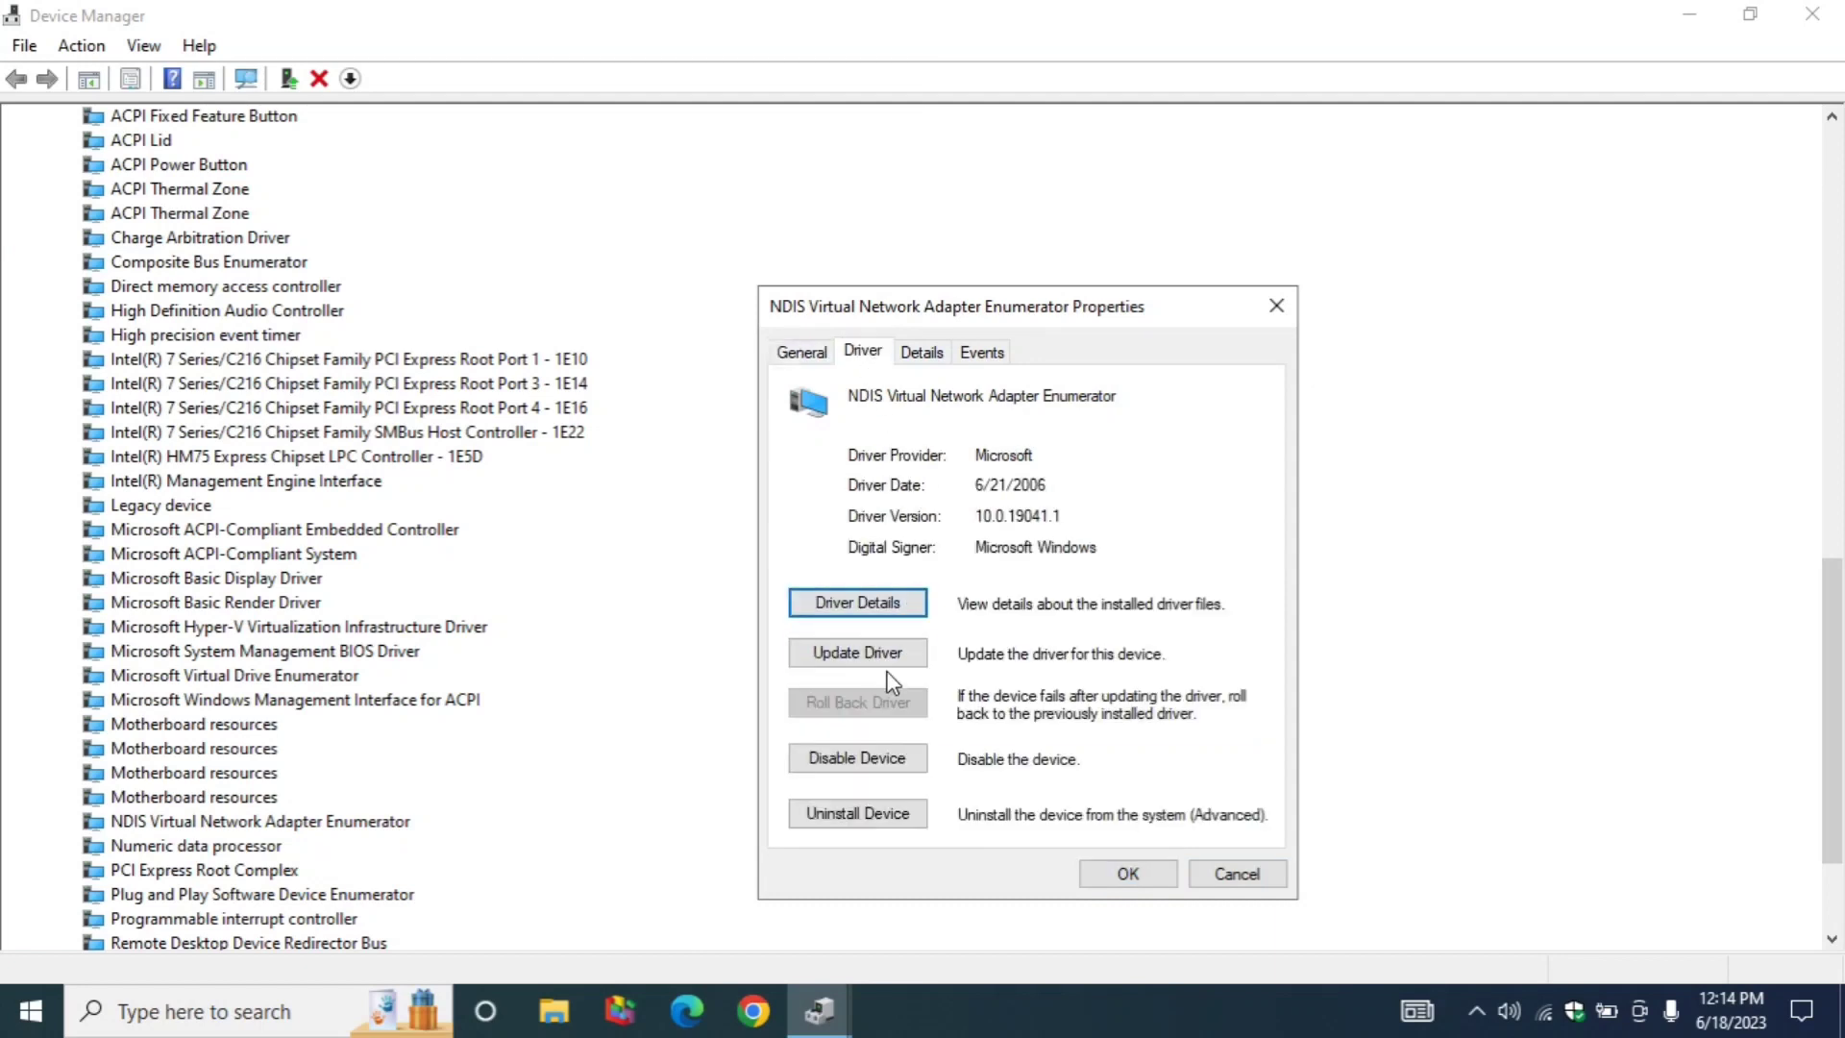
pyautogui.click(857, 653)
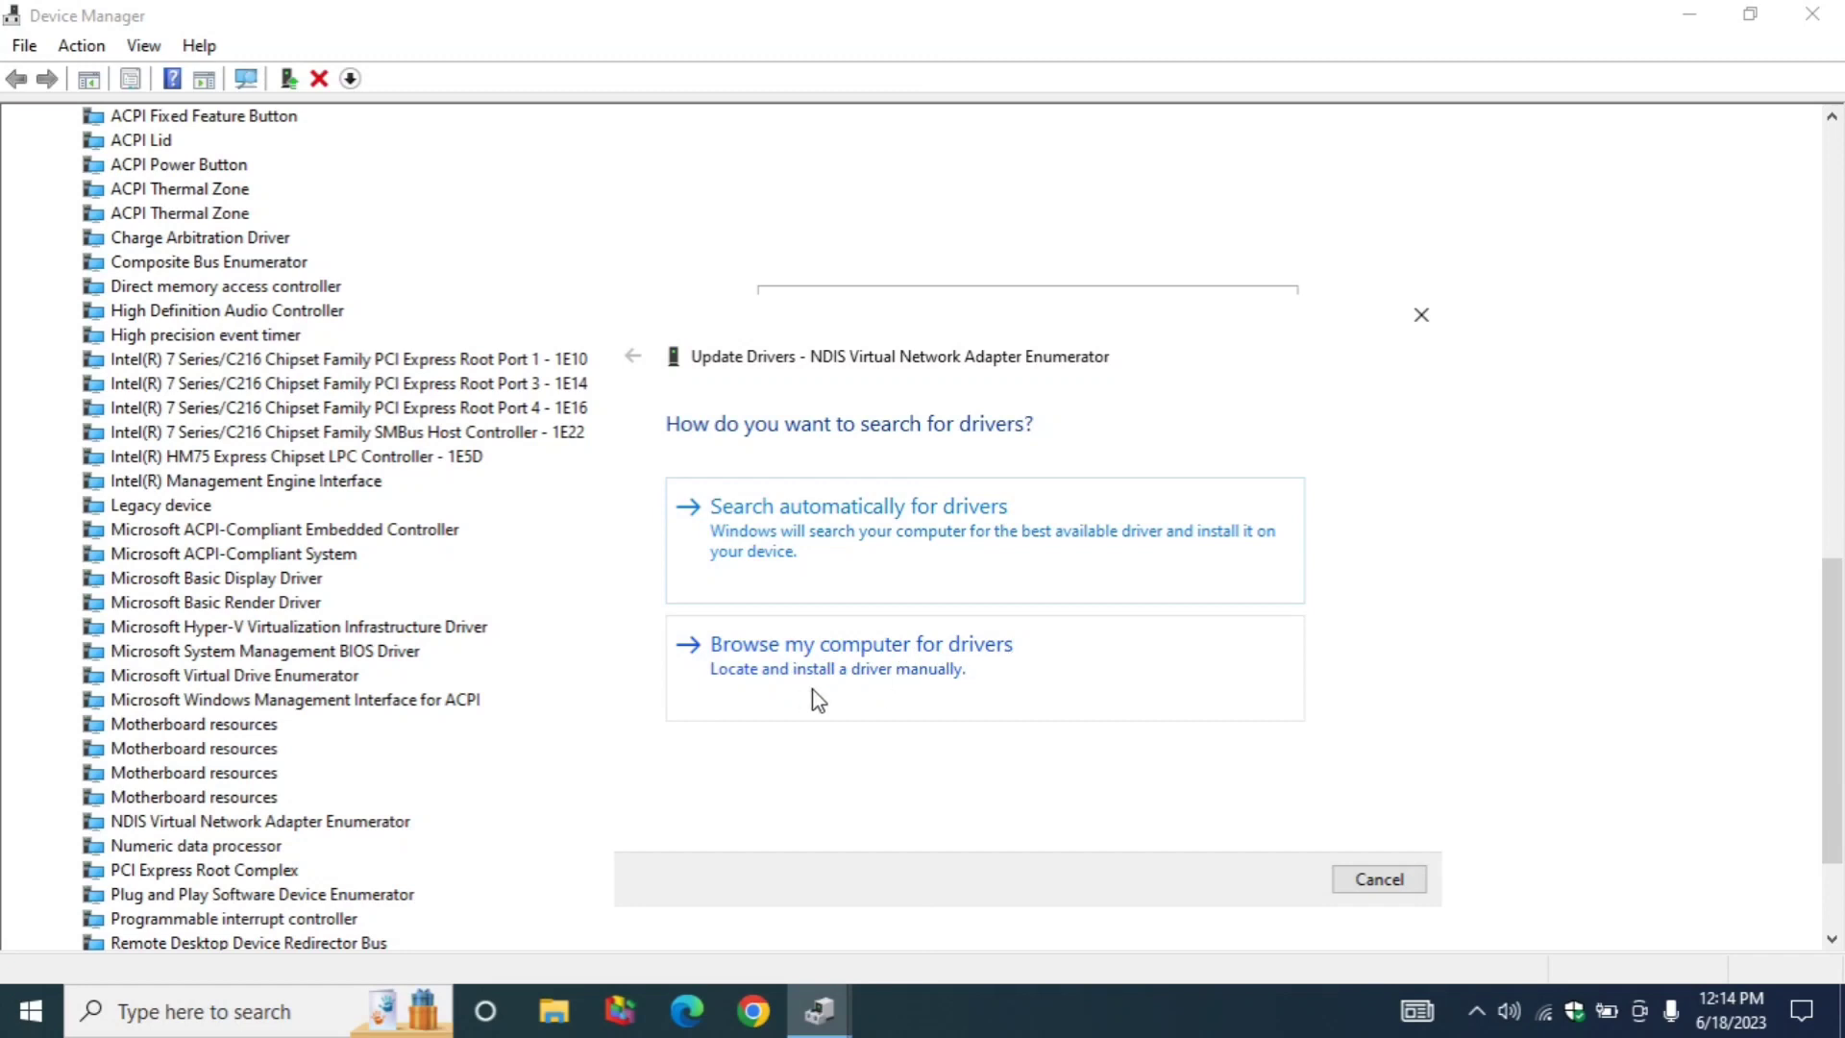
pyautogui.click(905, 644)
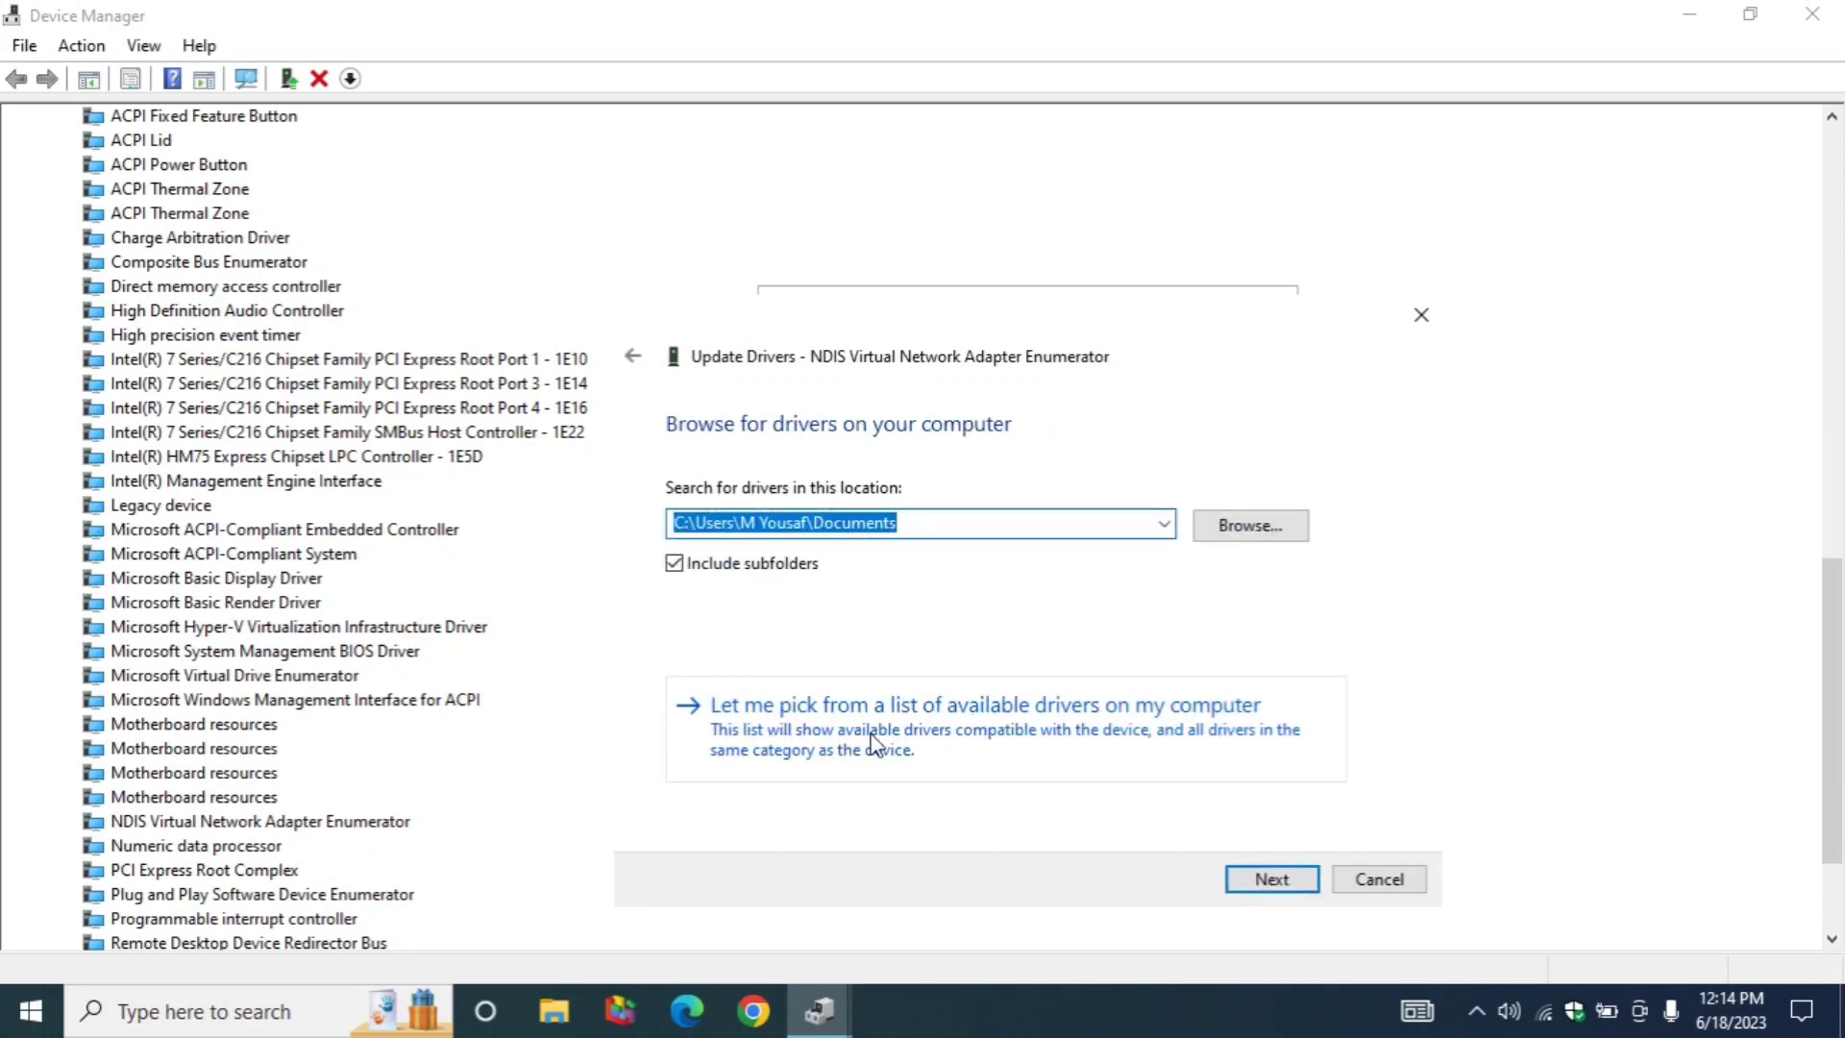
pyautogui.click(832, 745)
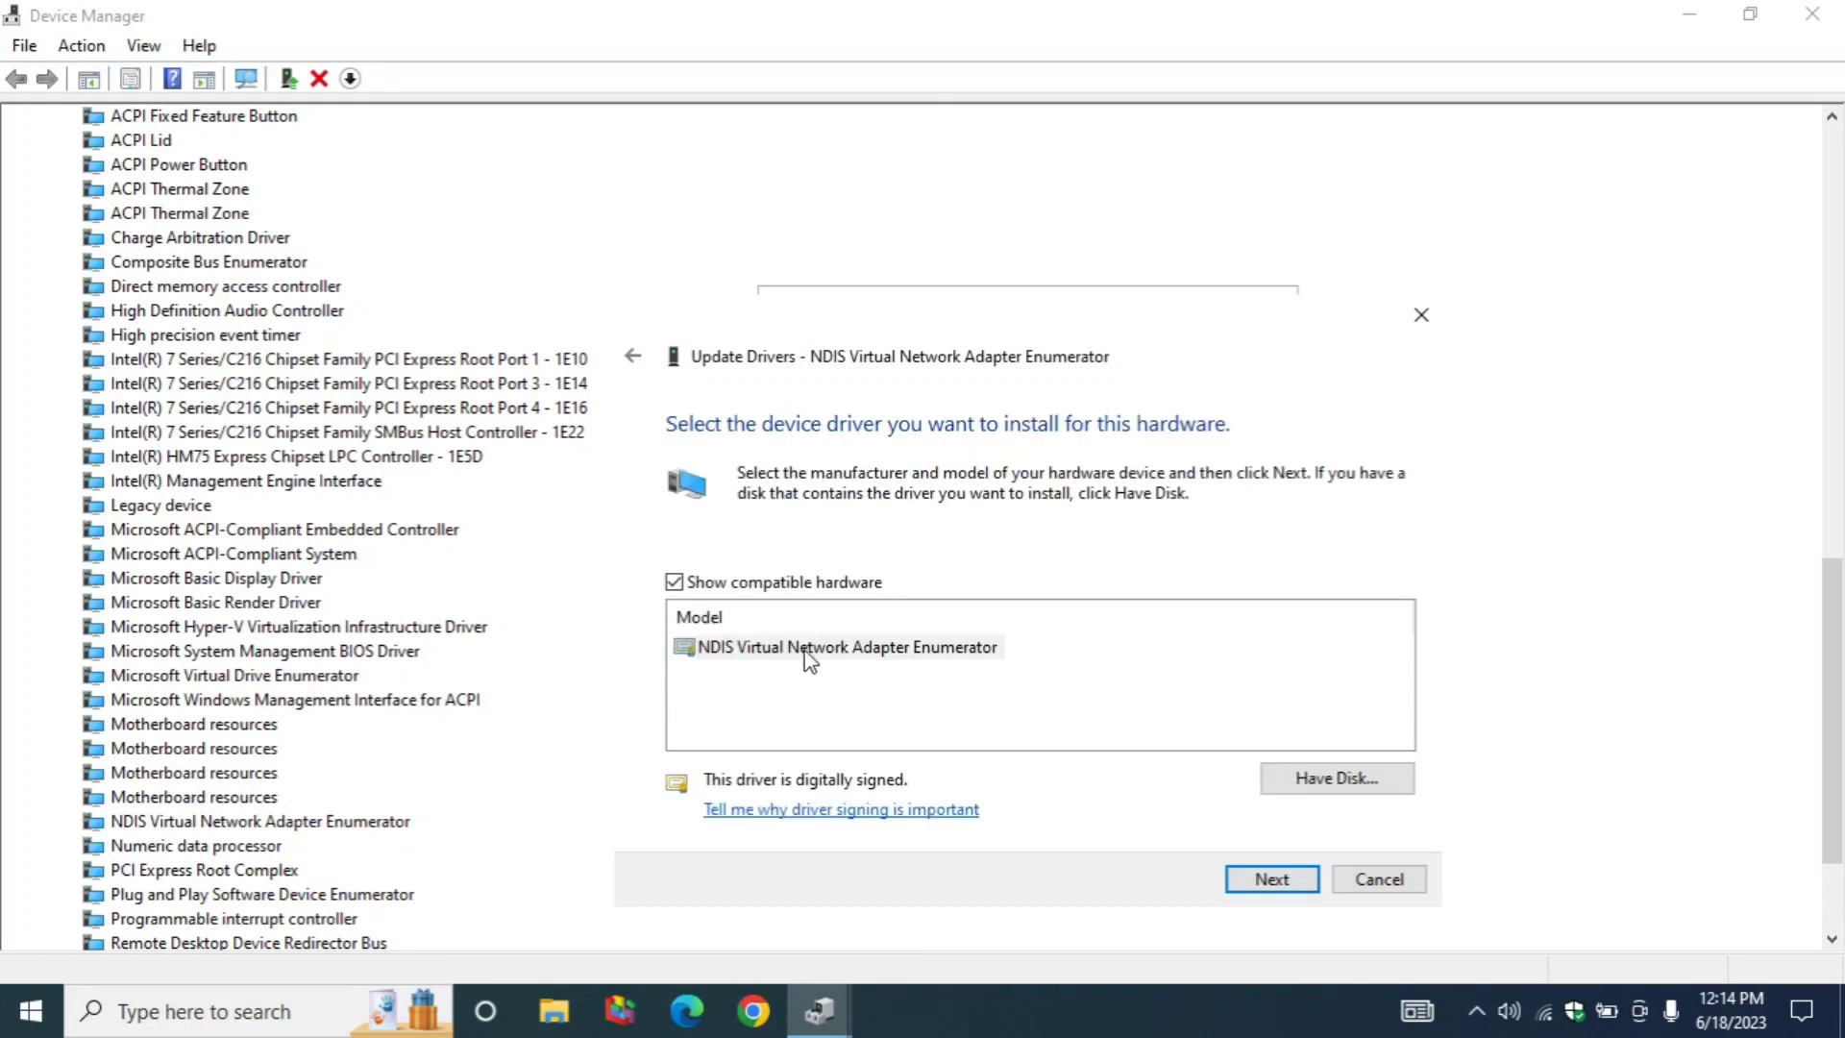
# Install the listed NDIS Virtual Network Adapter Enumerator driver, and close the update wizard, the device properties and Device Manager
pyautogui.click(774, 647)
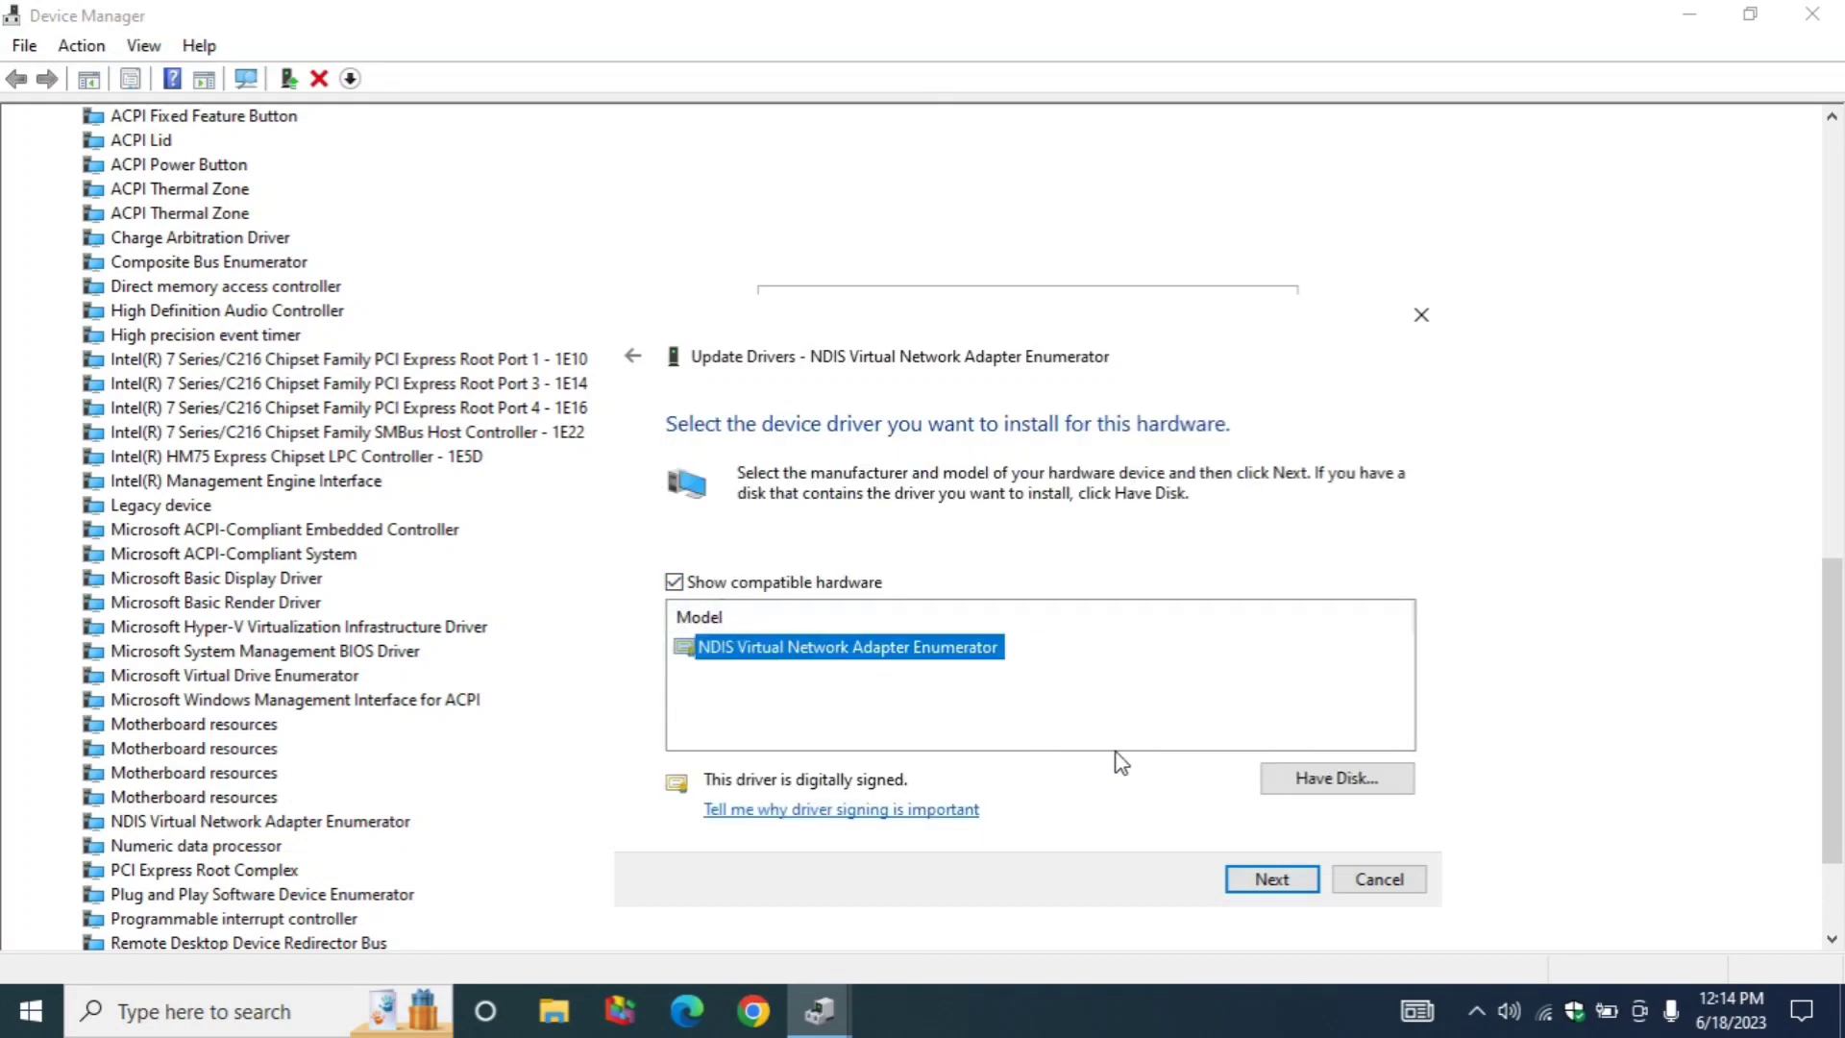
pyautogui.click(1271, 878)
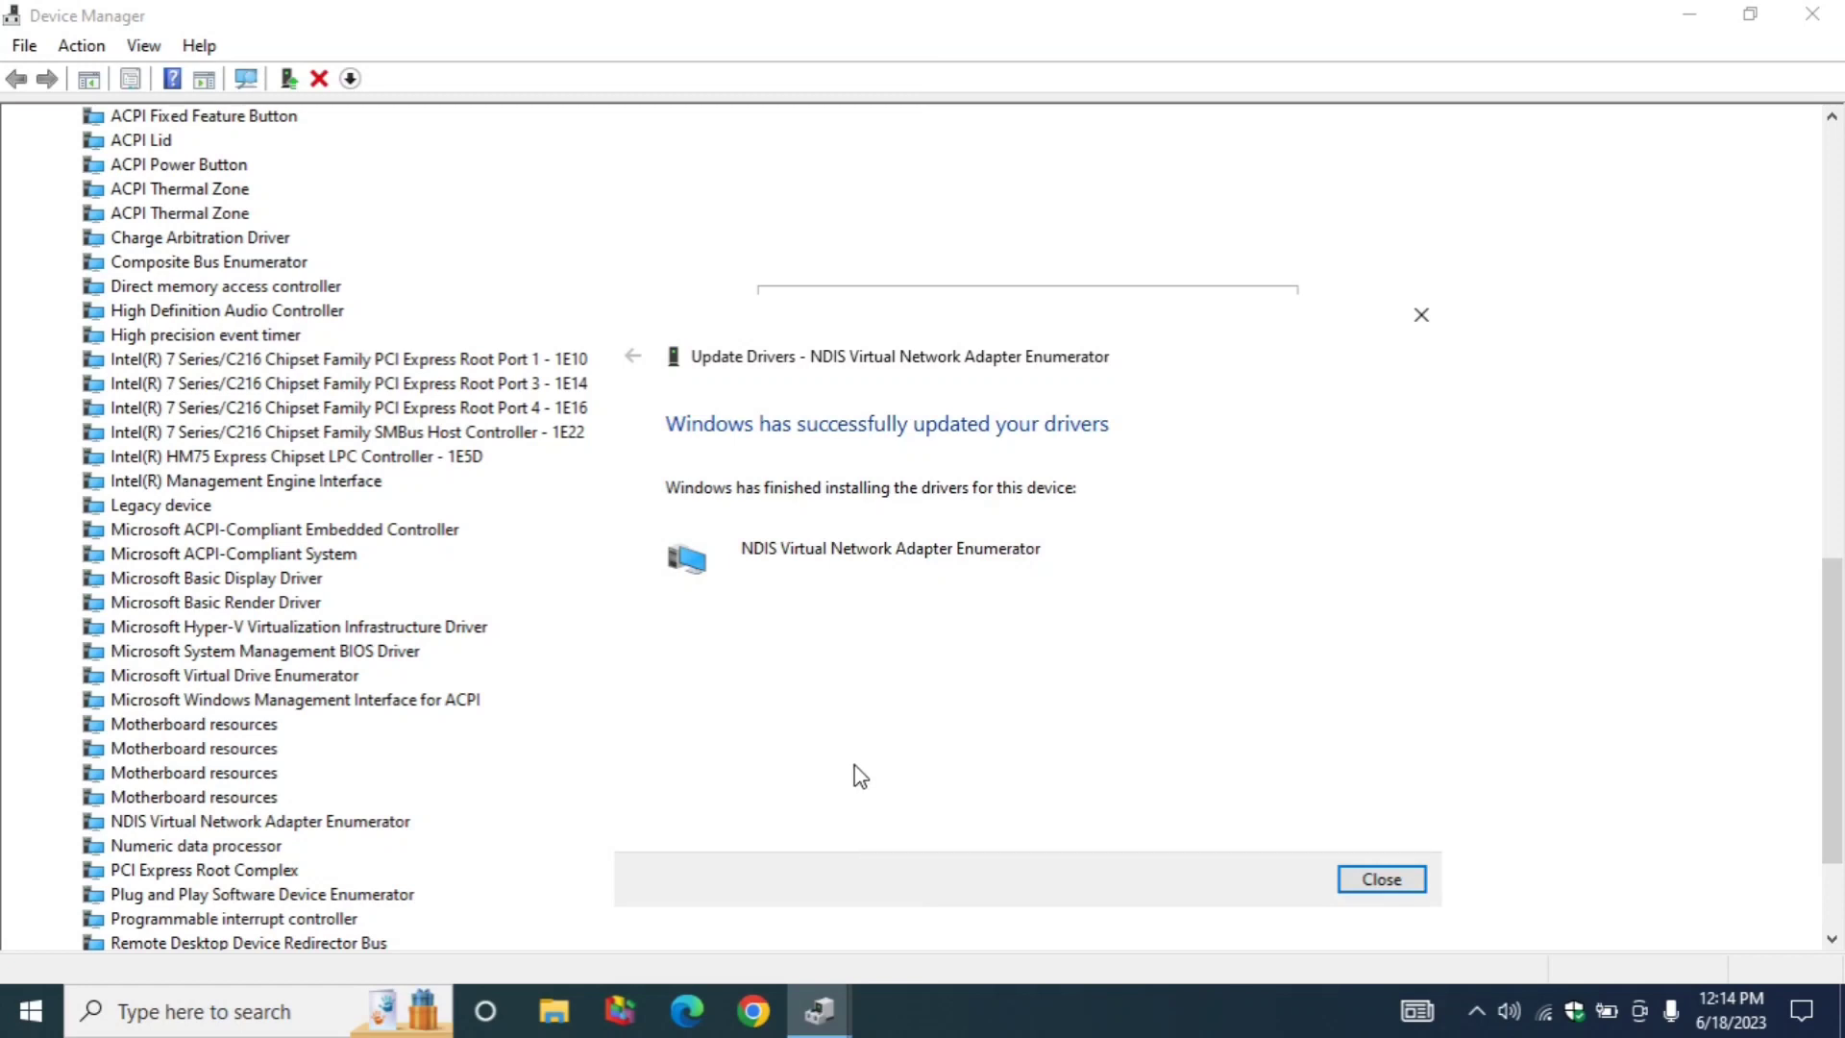
pyautogui.click(1401, 880)
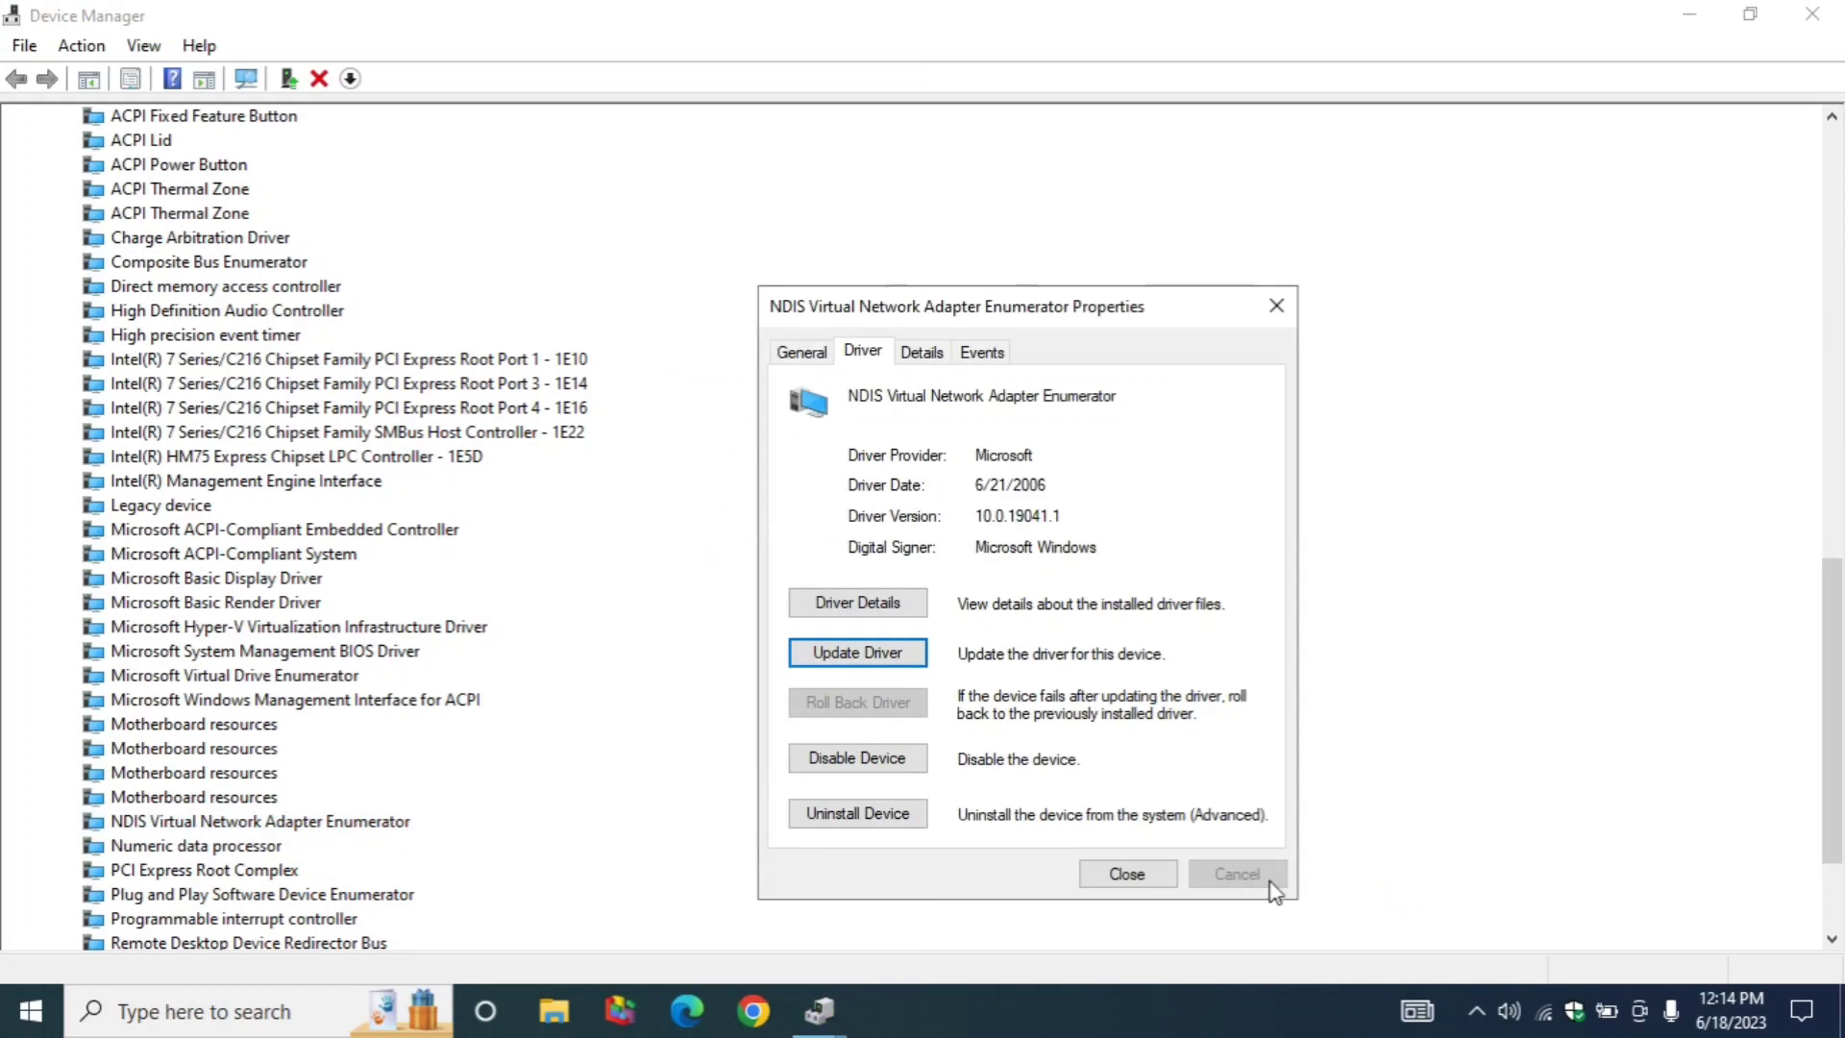
pyautogui.click(1128, 873)
pyautogui.scroll(2, 1284, 683)
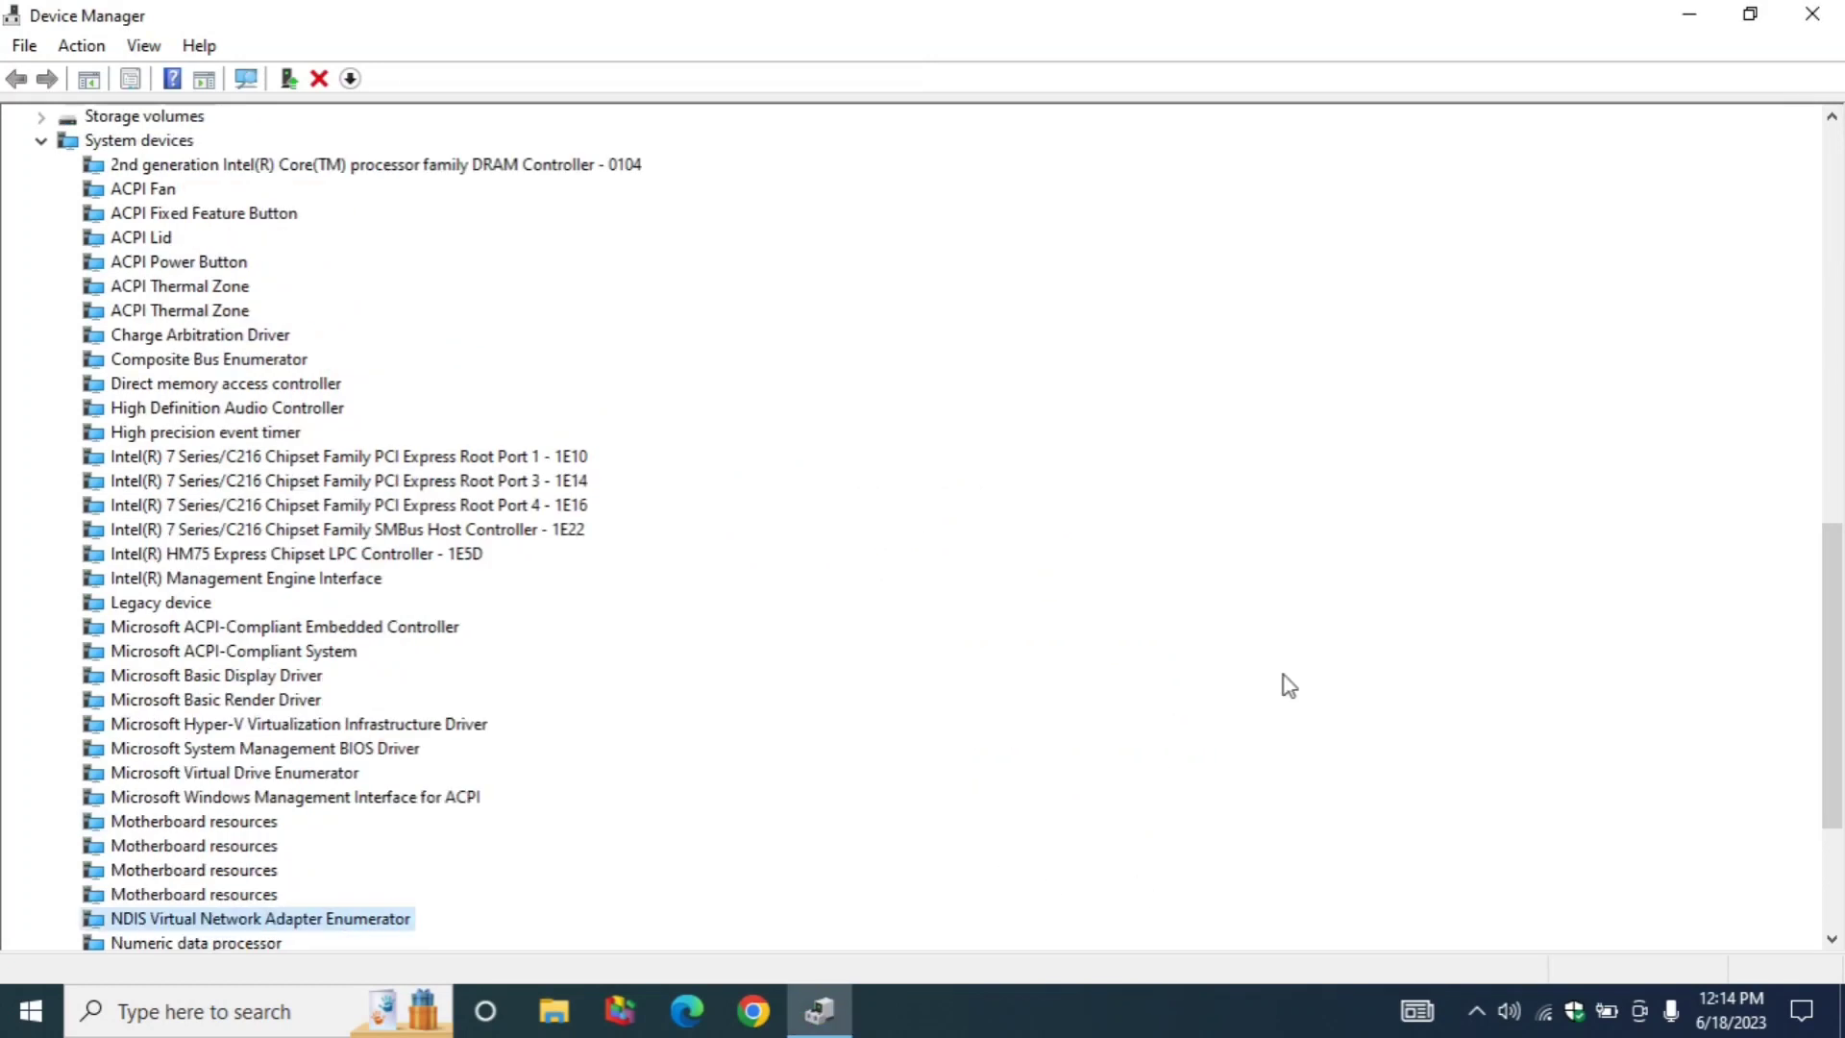
pyautogui.click(1811, 21)
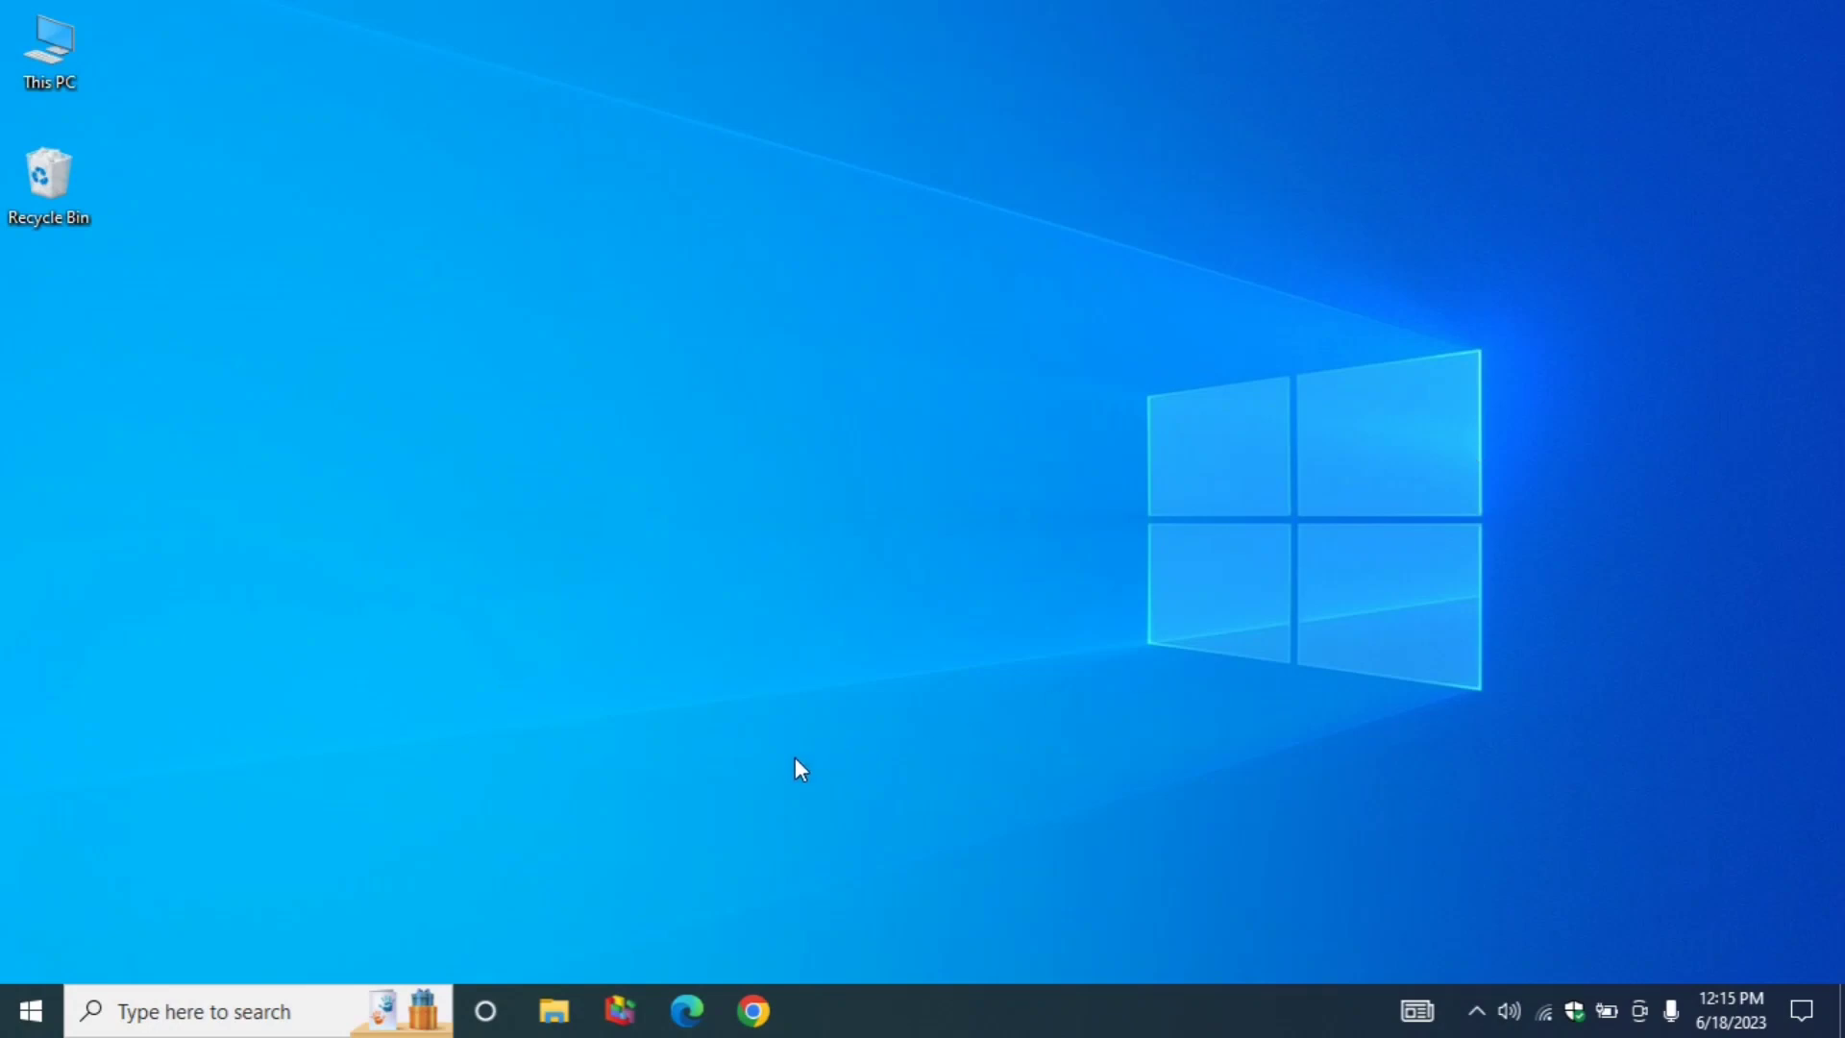
# Show the PC's power options, including Restart, and dismiss them without choosing one
pyautogui.click(31, 1008)
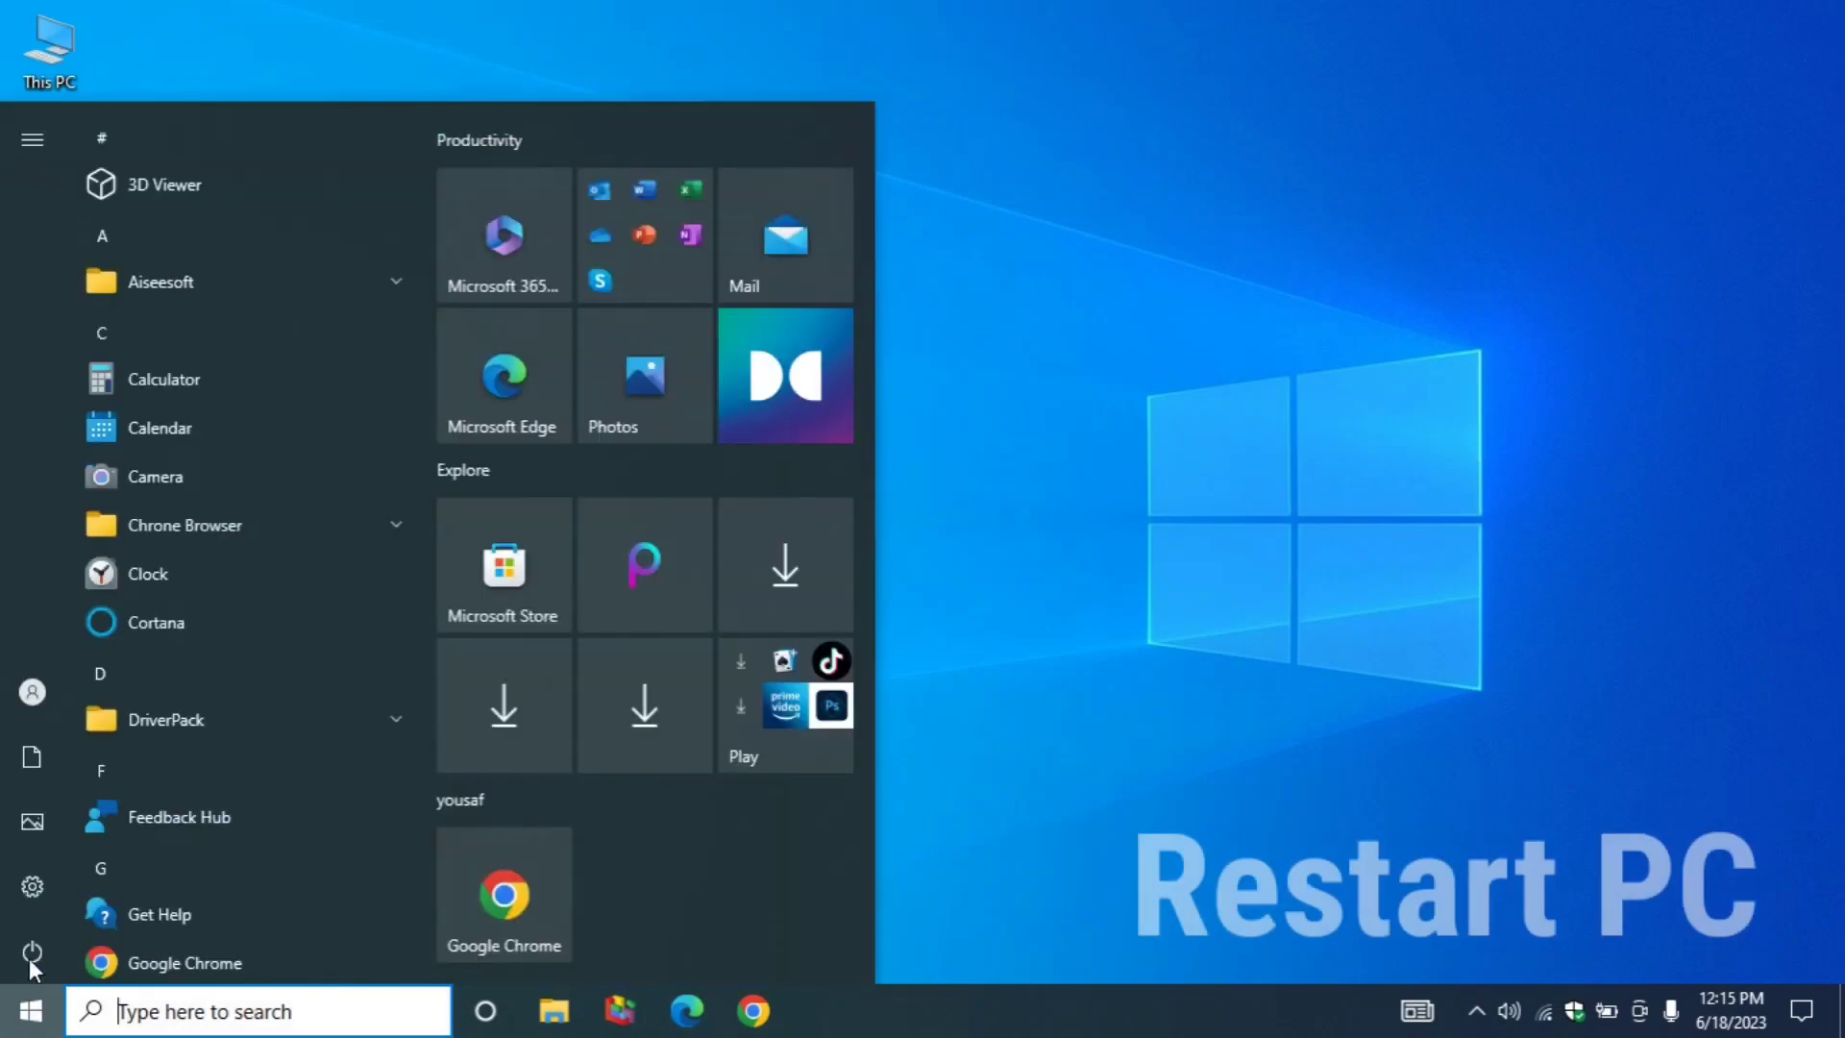
pyautogui.click(31, 952)
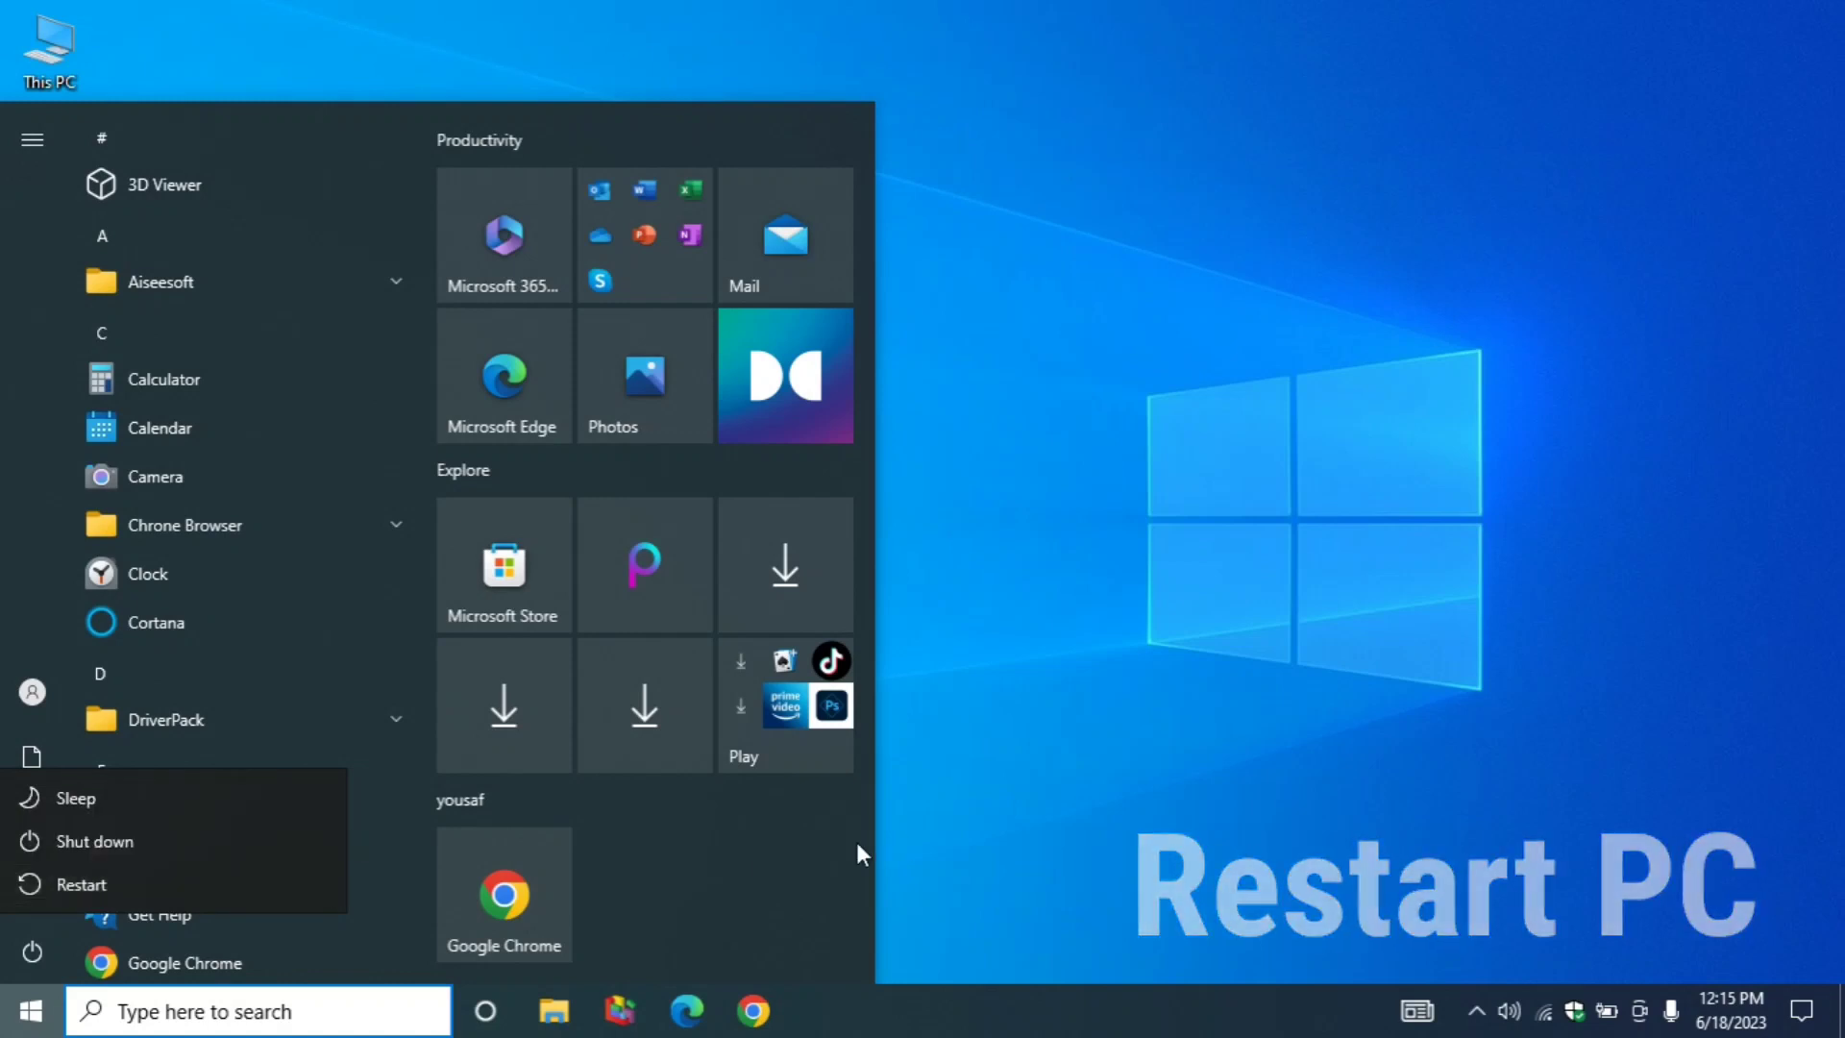
pyautogui.click(1029, 836)
pyautogui.click(1030, 836)
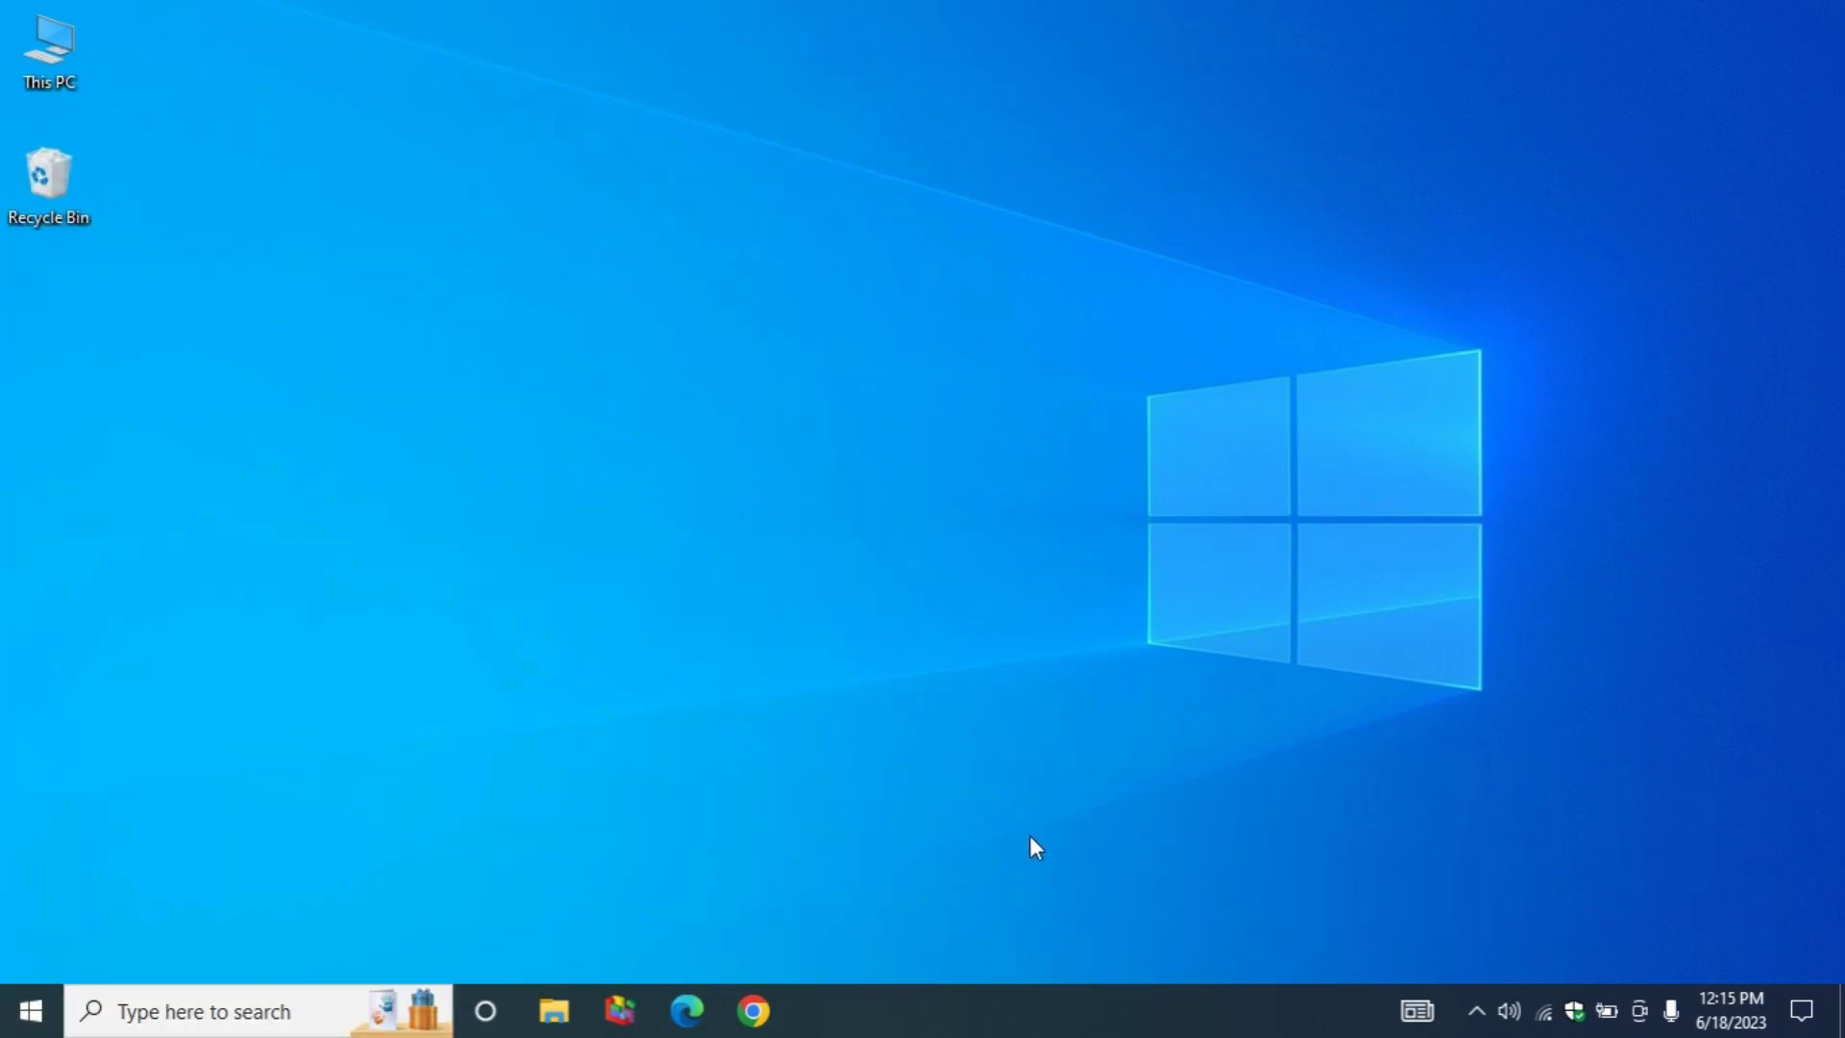